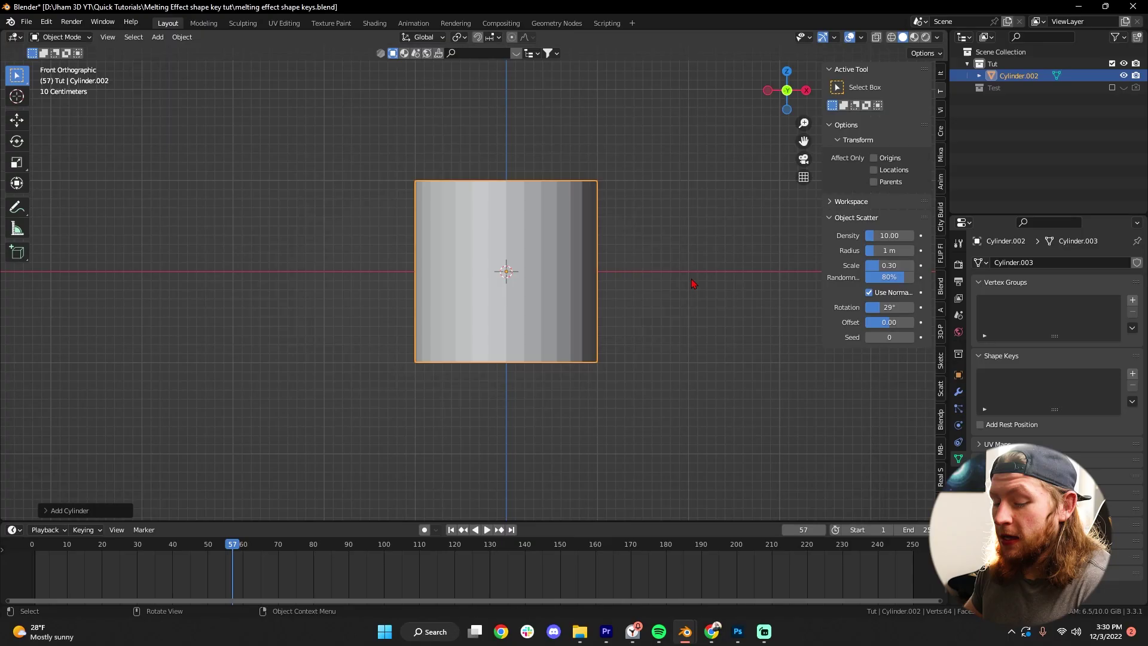
- Scale the cylinder down along the Z axis in two passes to flatten it into a thin disc
key(s)
key(z)
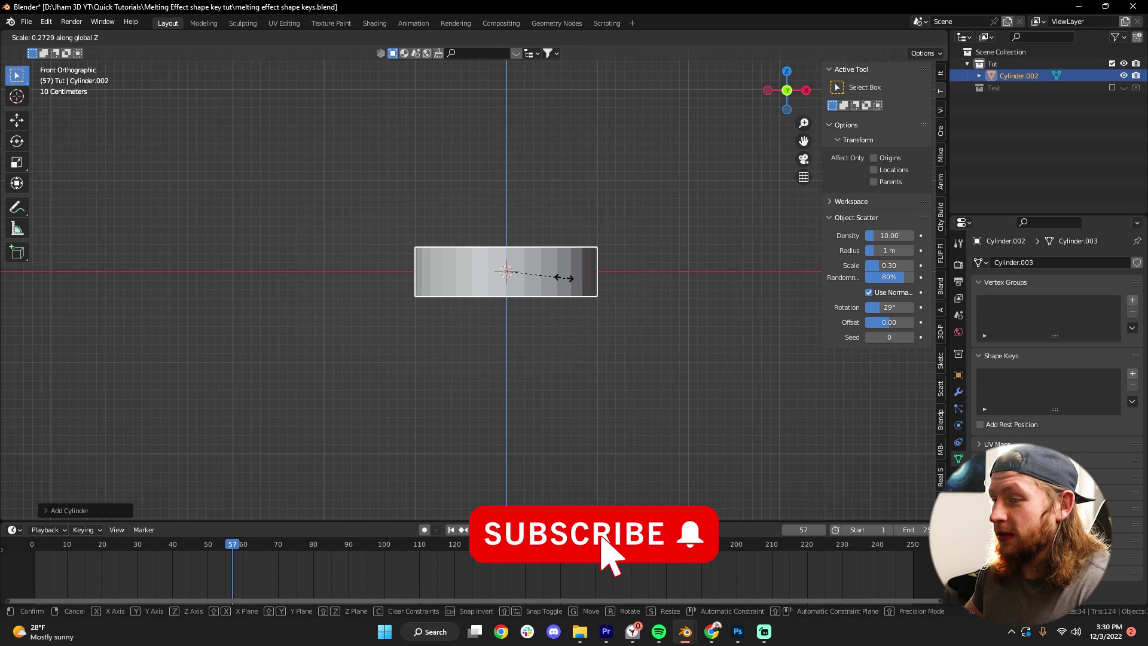
click(559, 277)
key(s)
key(z)
click(592, 286)
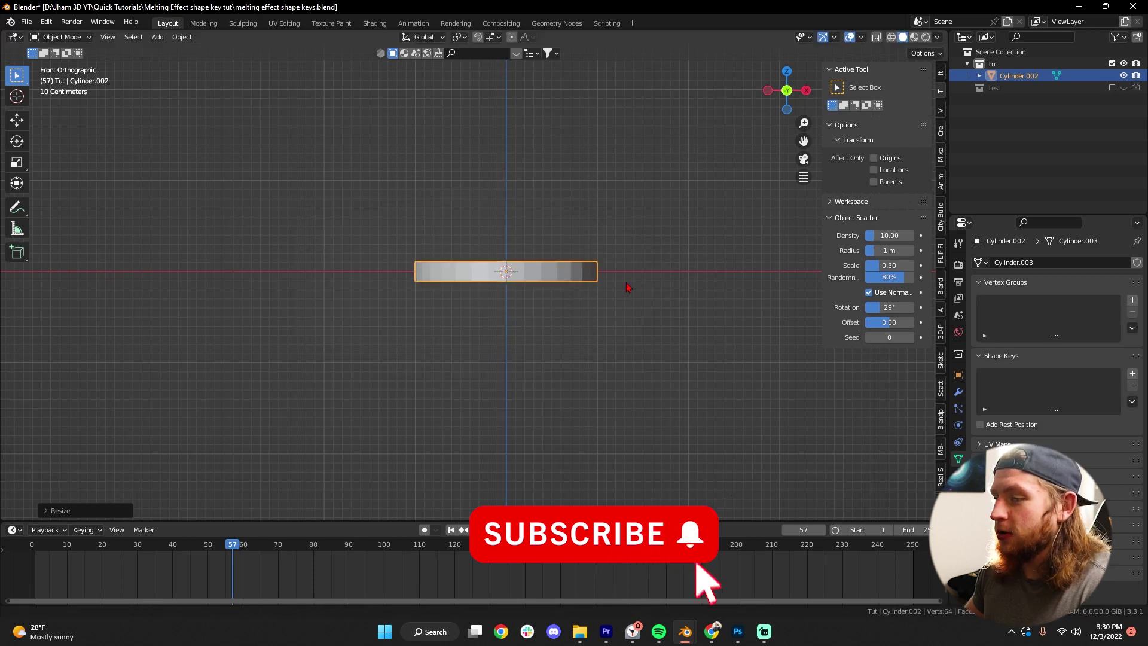
- In Edit Mode, select the disc's top and bottom faces and extrude them in place without any offset
middle_drag(628, 287, 644, 325)
scroll(643, 325, up, 2)
key(Tab)
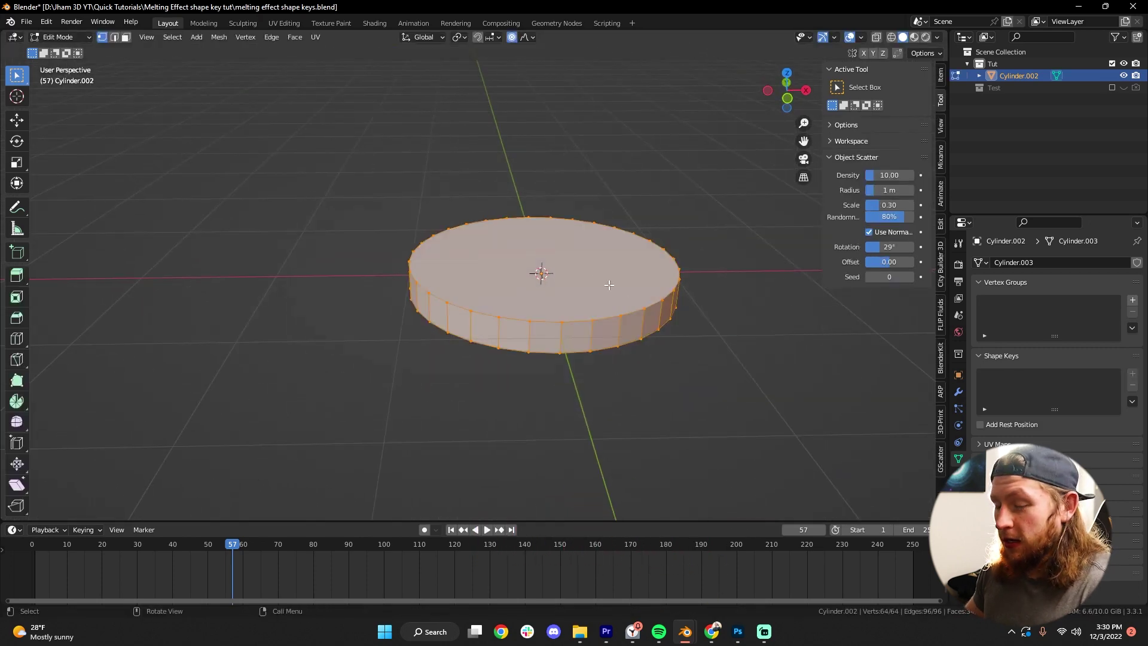
click(609, 284)
key(3)
click(610, 285)
middle_drag(629, 333, 666, 346)
shift+click(625, 275)
key(e)
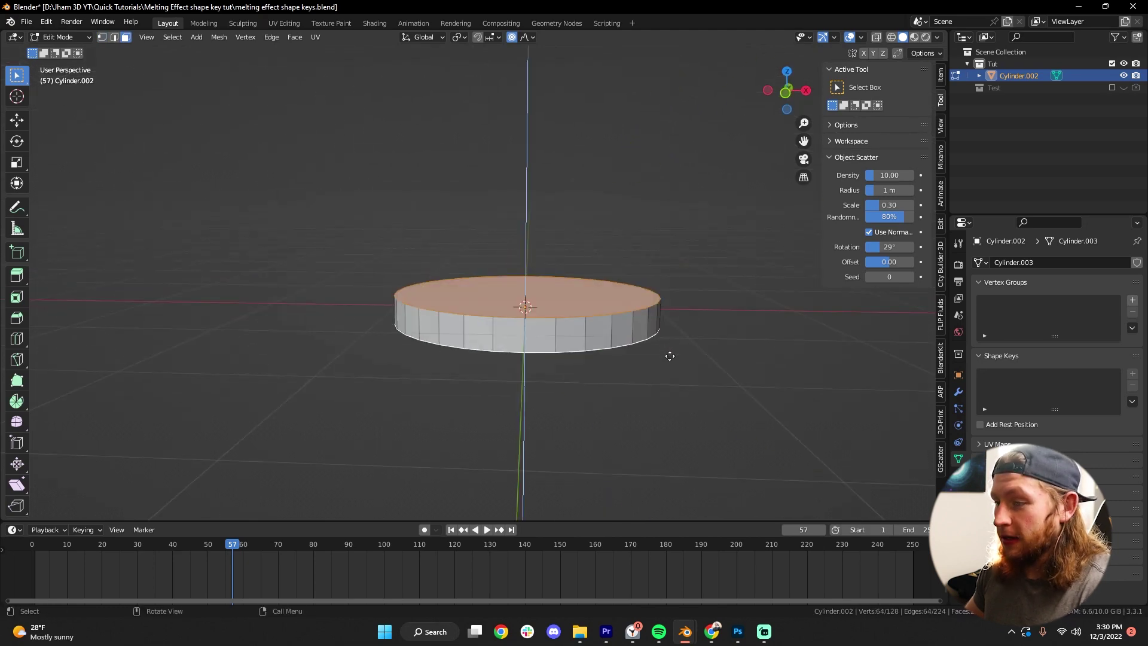
right_click(671, 354)
- With proportional editing off, scale the two extruded faces inward to leave a narrow rim, and delete those inset faces
key(s)
right_click(669, 356)
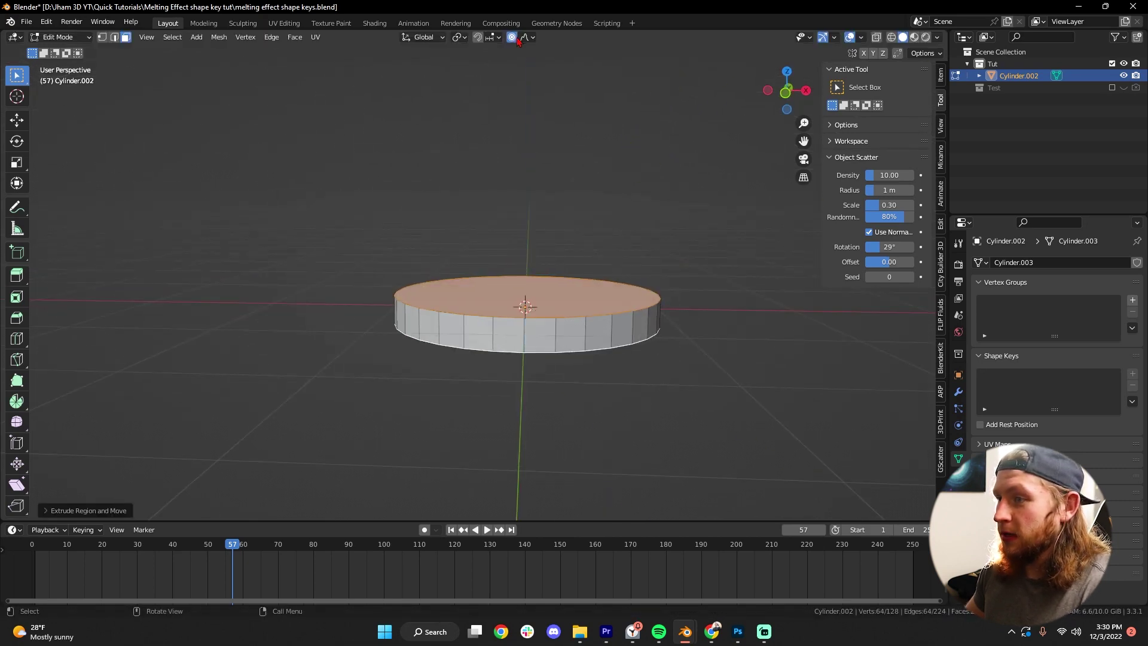
scroll(712, 346, up, 2)
middle_drag(700, 339, 741, 339)
scroll(741, 339, down, 1)
key(s)
click(701, 336)
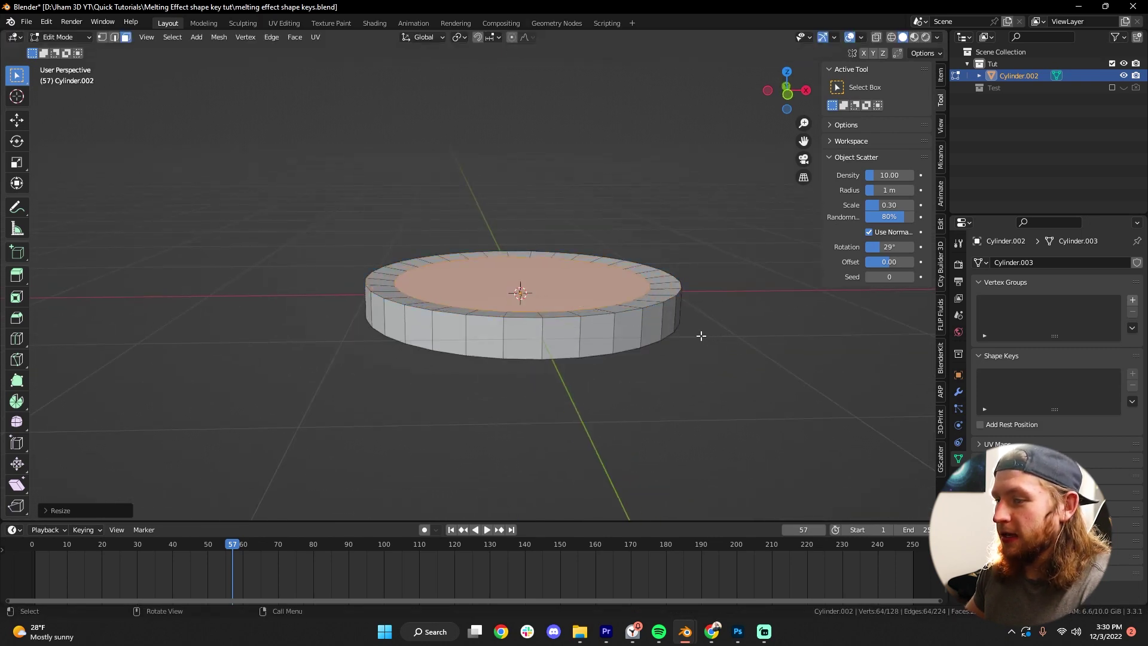
key(x)
click(553, 343)
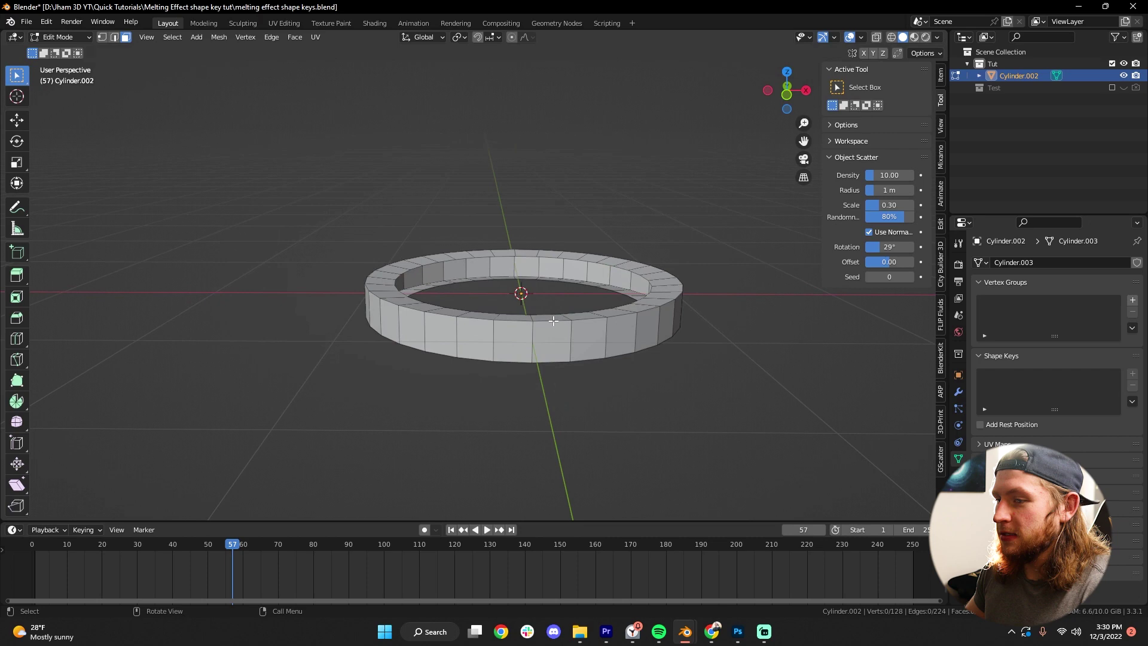
- Select the upper and lower inner edge loops and join them with LoopTools Bridge, closing the ring's inner wall
key(1)
middle_drag(530, 306, 572, 270)
alt+click(530, 275)
alt+shift+click(526, 251)
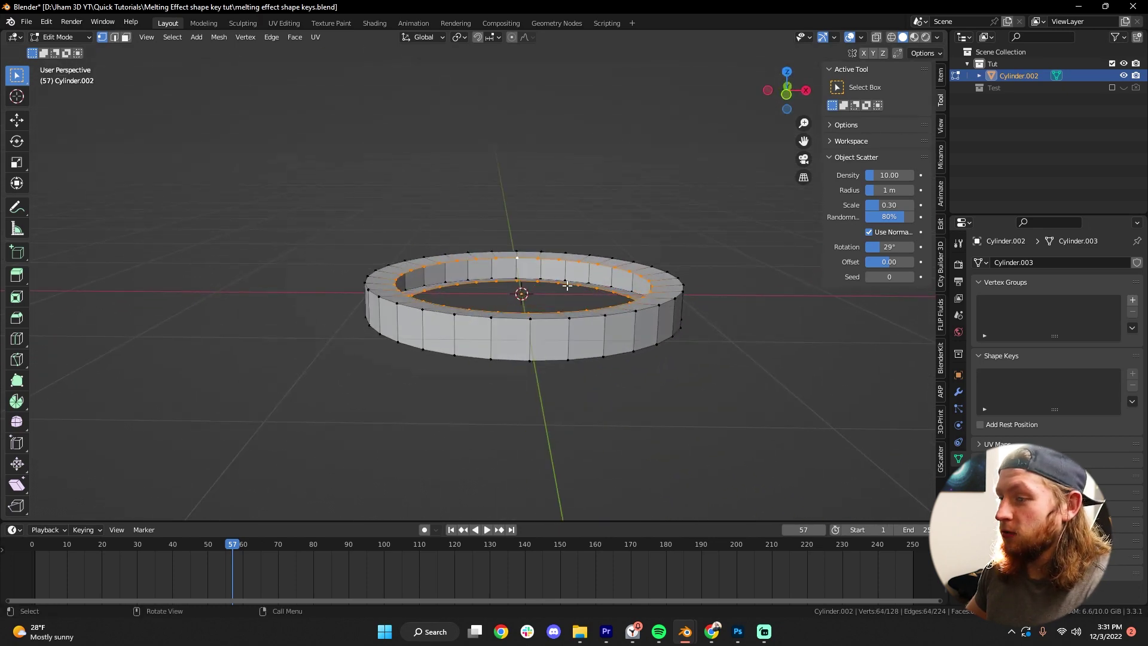
right_click(567, 286)
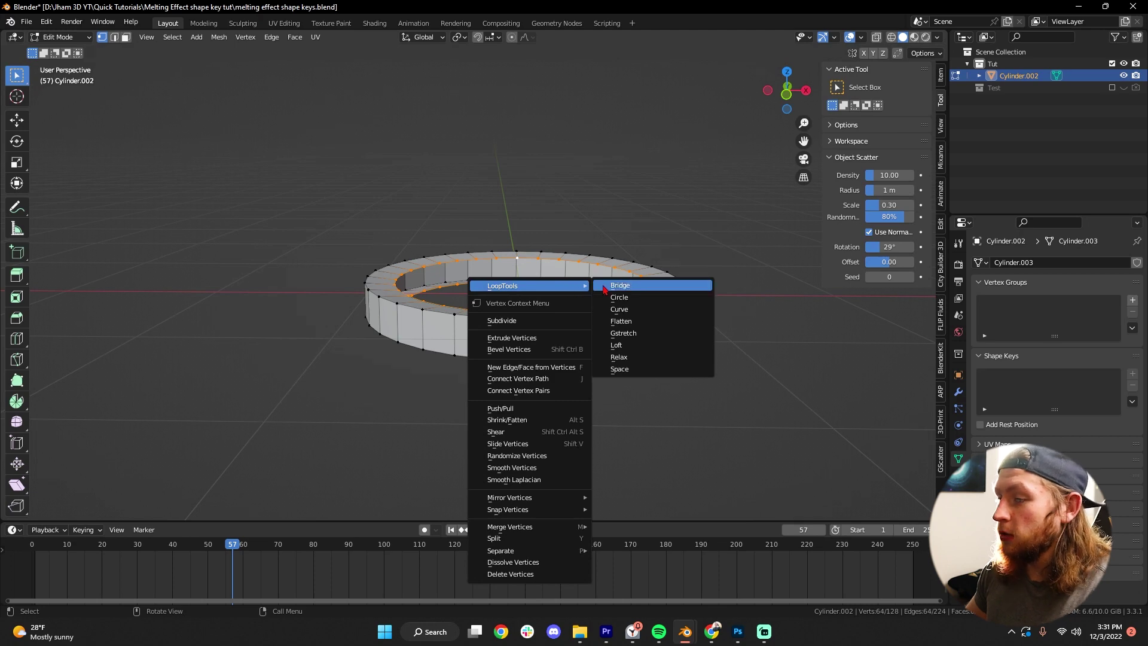
click(621, 287)
middle_drag(620, 231, 622, 224)
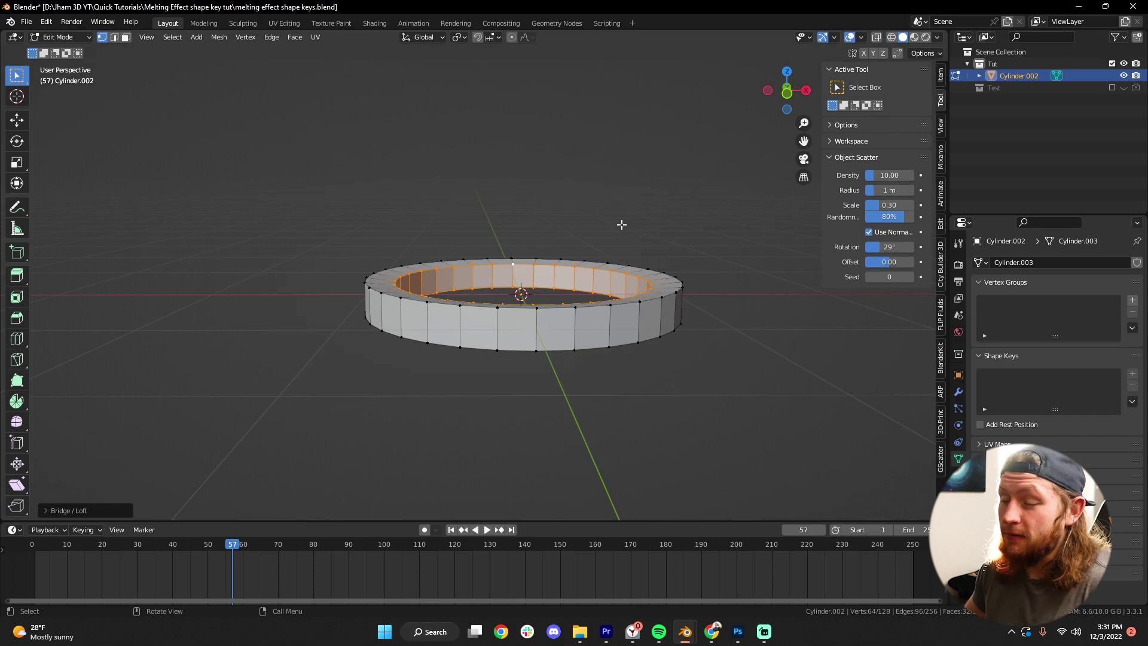
middle_drag(615, 227, 637, 238)
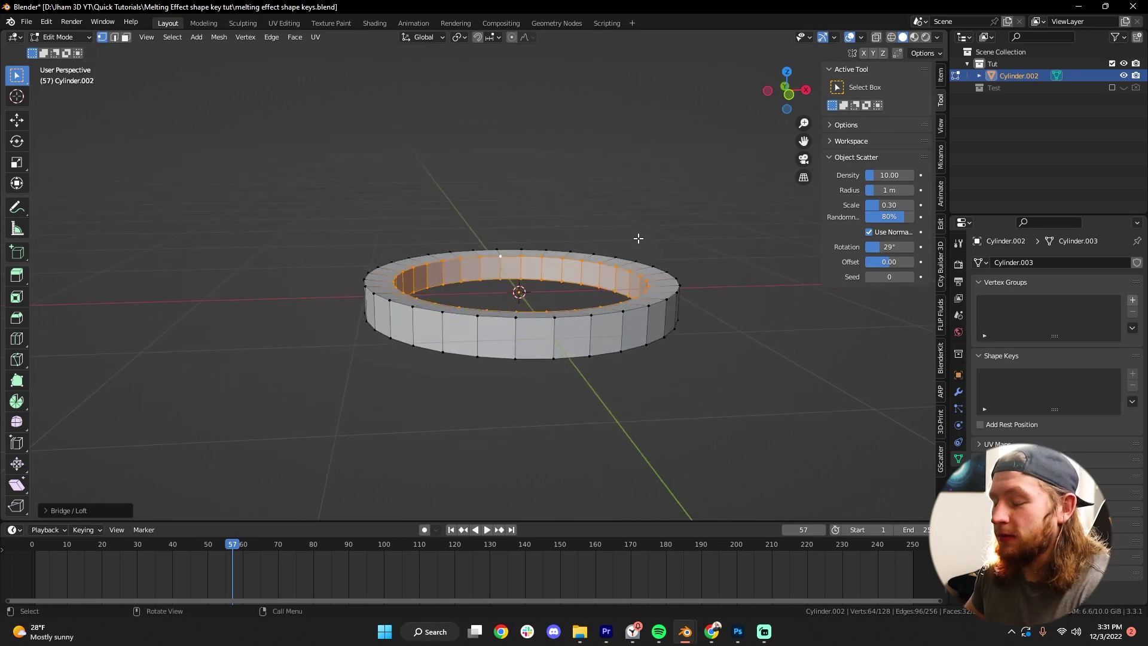
key(Tab)
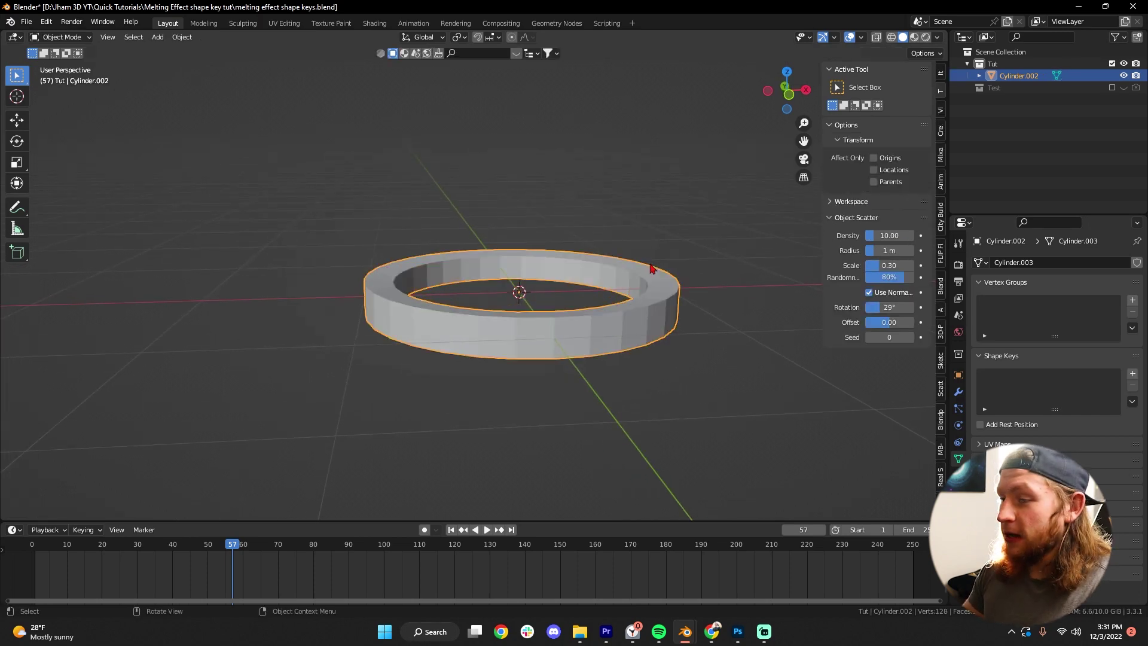
- Add a Subdivision modifier with level 2 to the ring and shade it smooth
key(KP_1)
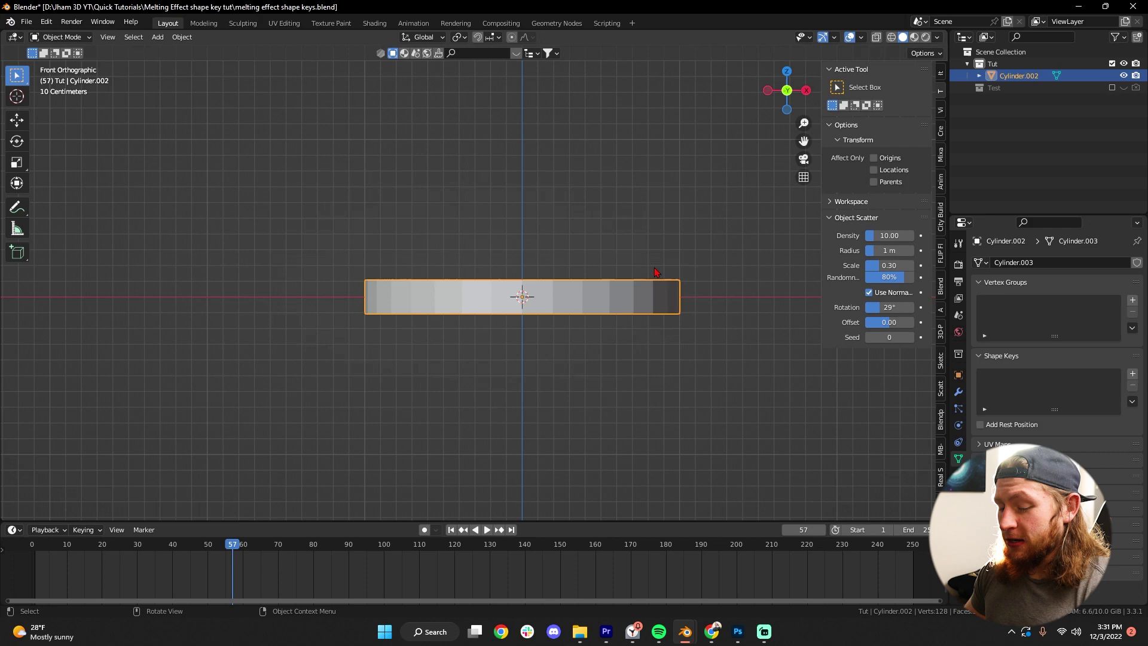
key(ctrl)
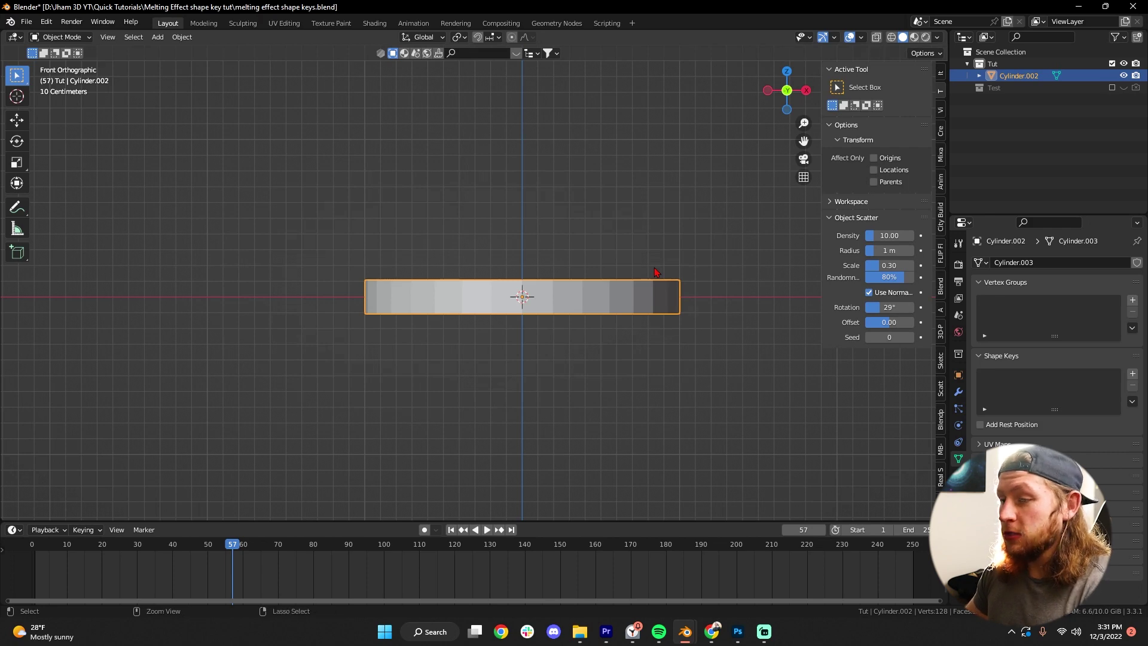
key(ctrl+2)
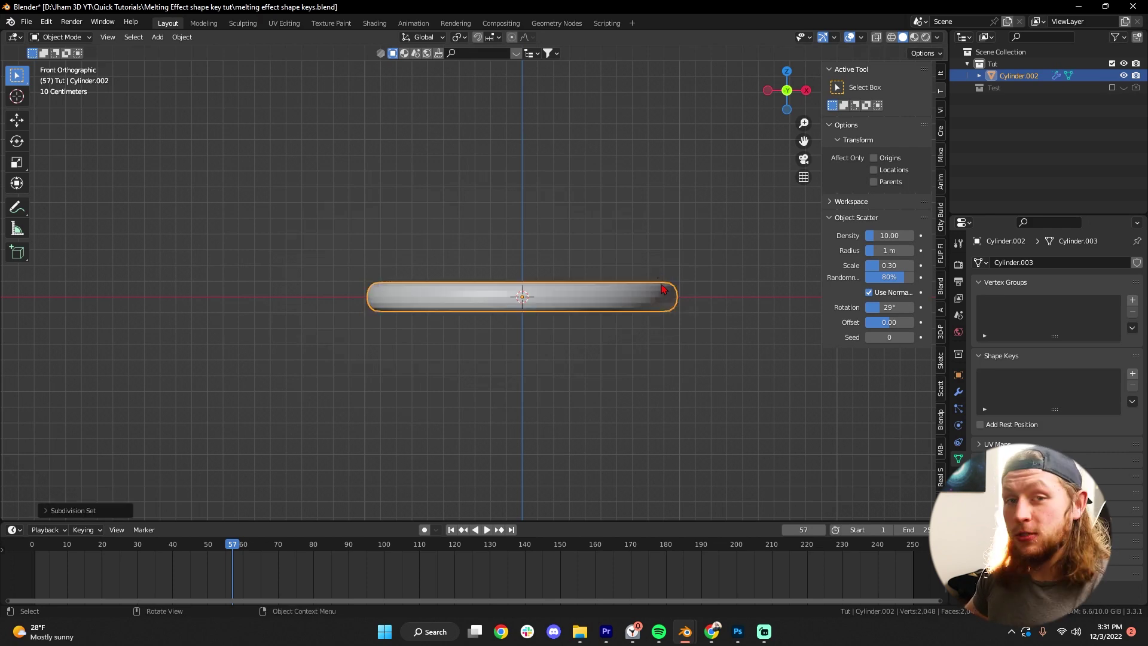
click(958, 391)
scroll(478, 286, up, 2)
right_click(555, 305)
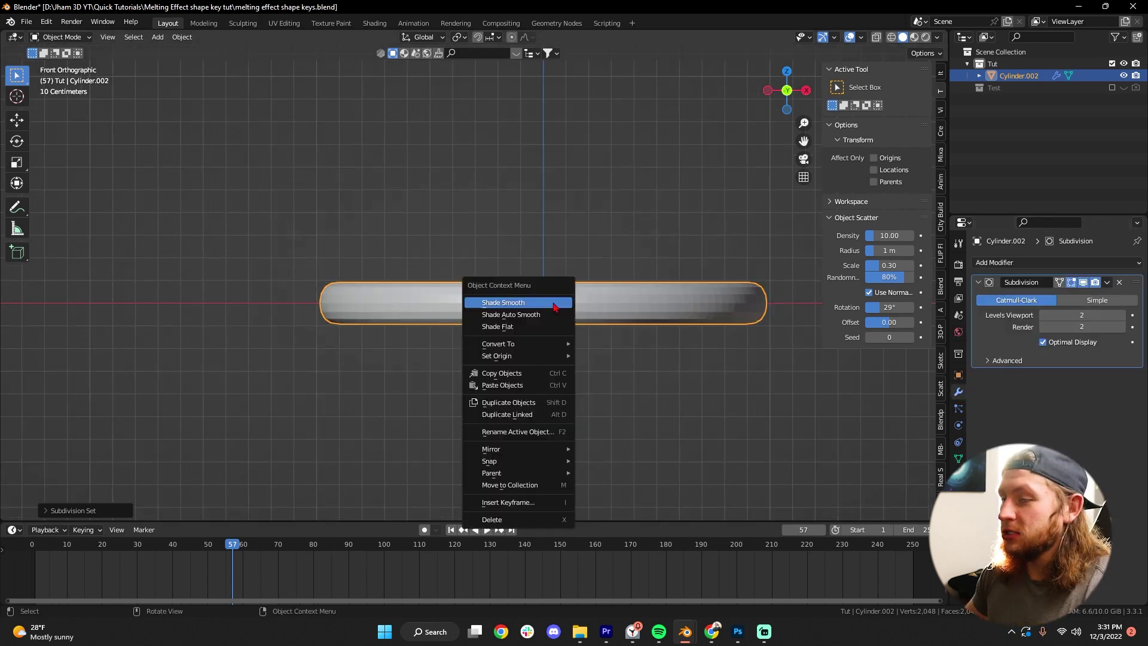
click(554, 304)
middle_drag(685, 321, 657, 324)
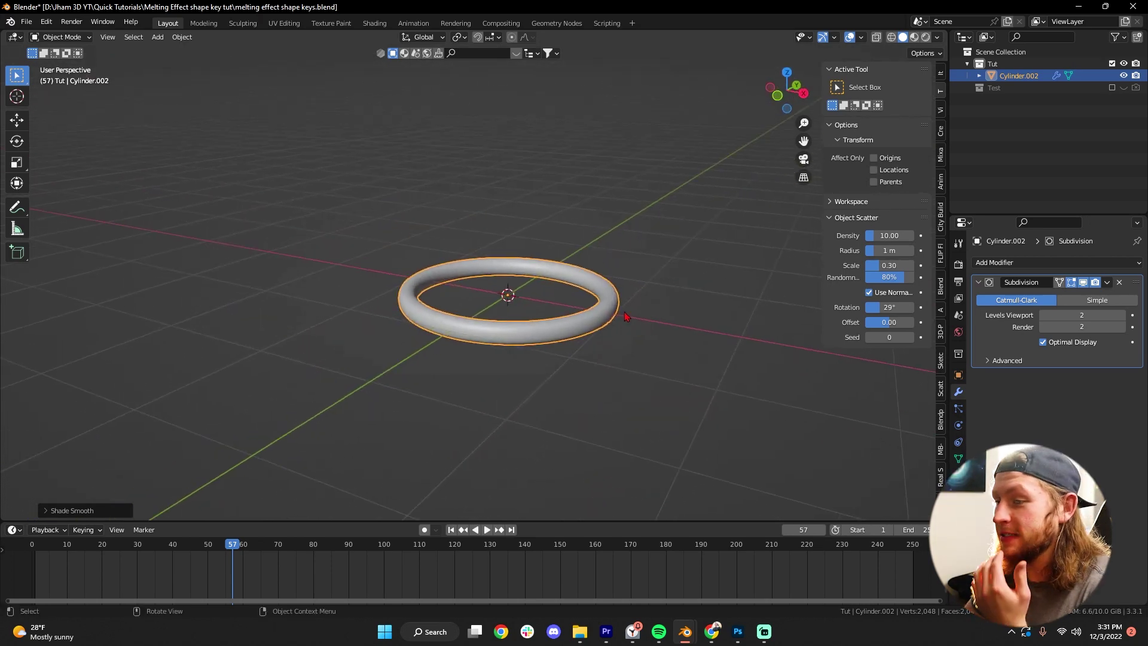
- Duplicate the ring in place and hide the original in the viewport
key(KP_1)
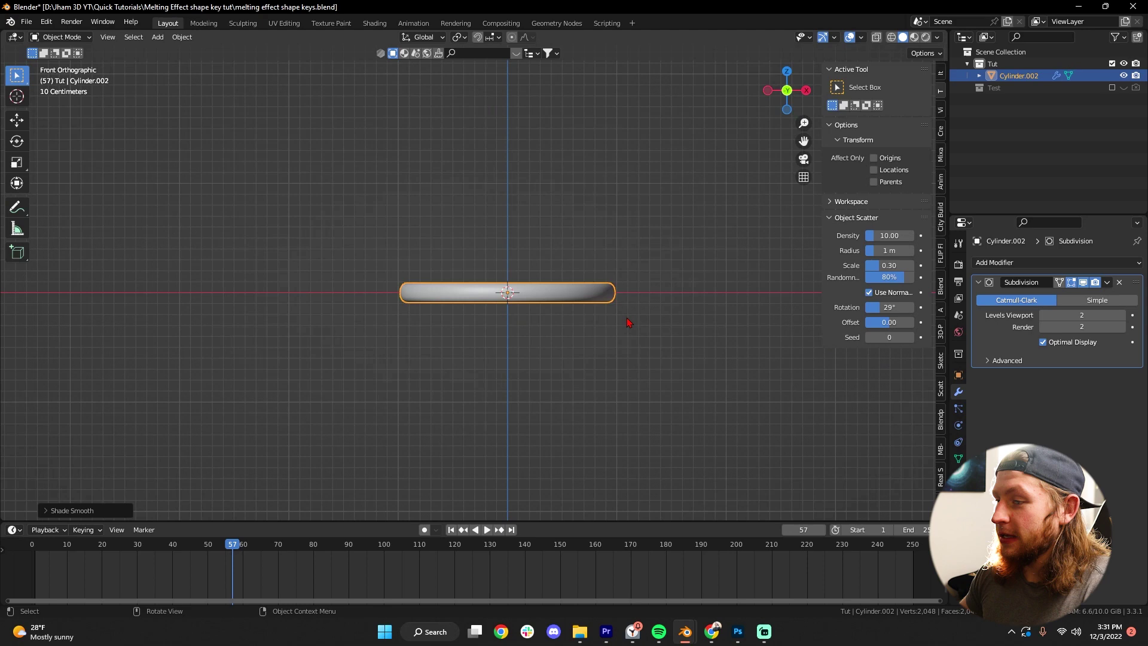
scroll(548, 257, up, 3)
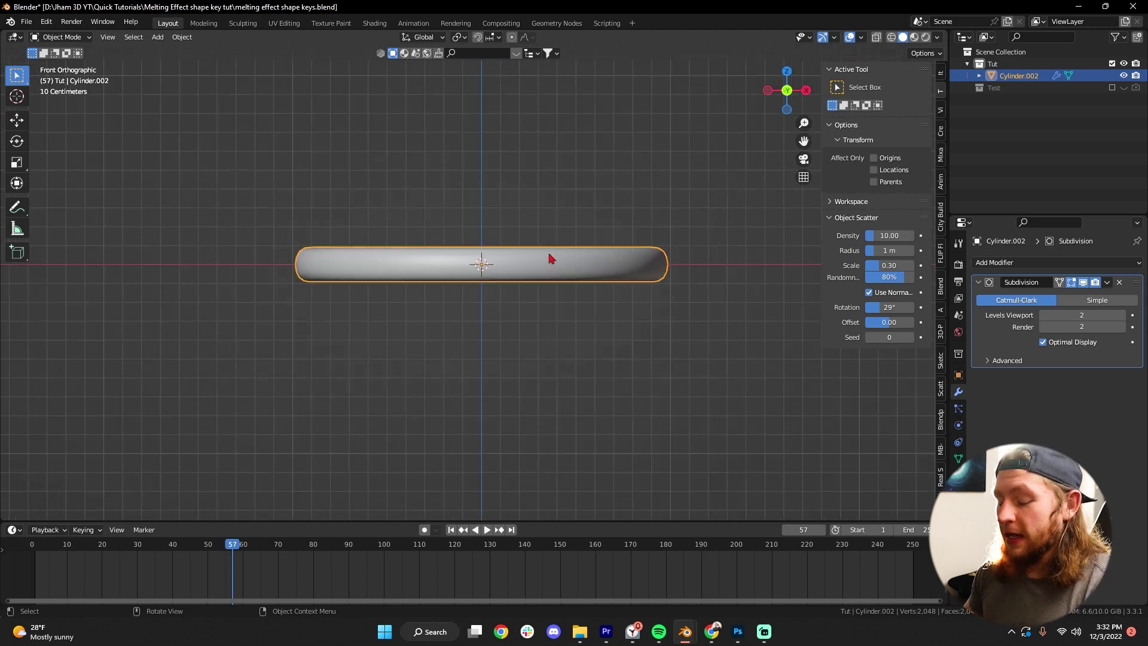
key(shift+d)
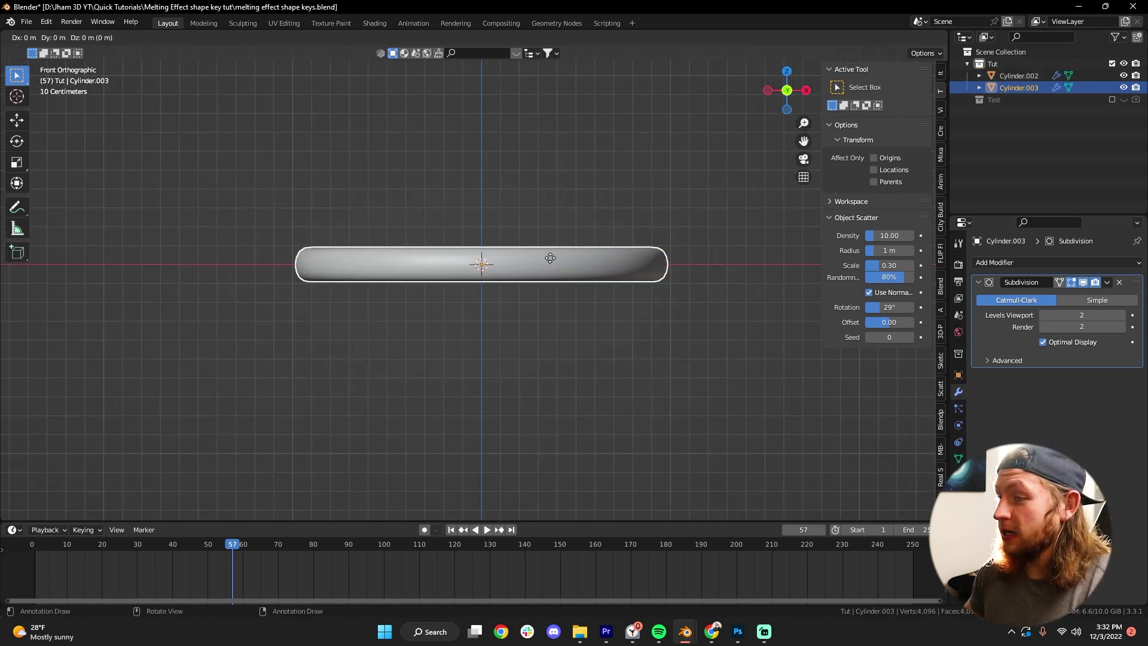
right_click(550, 258)
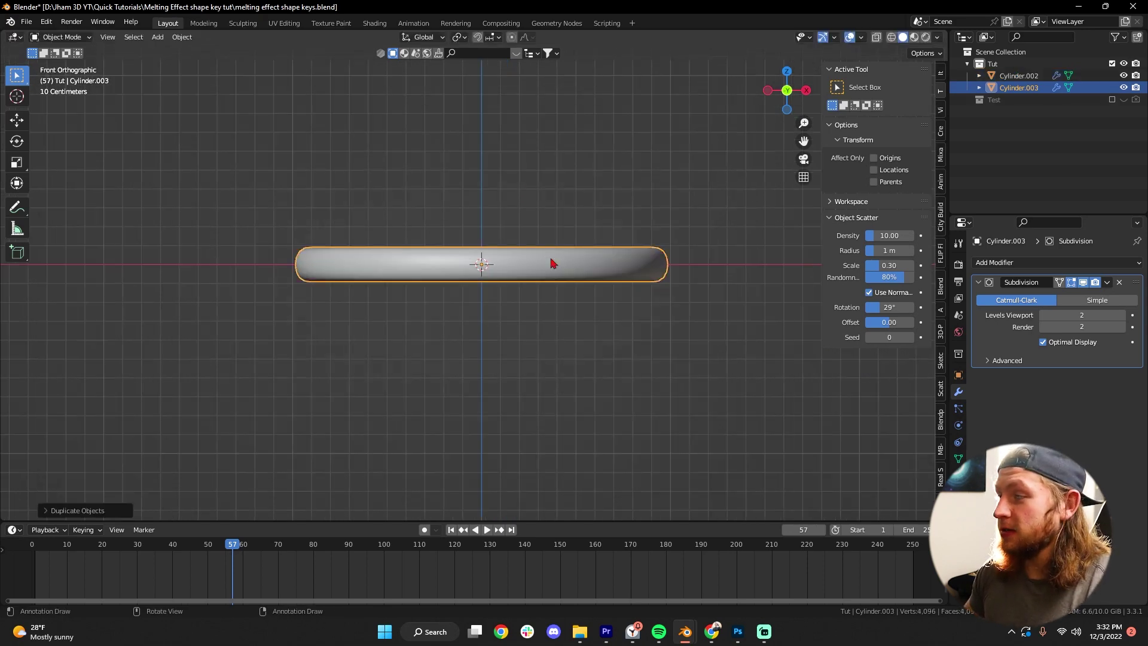
click(1124, 76)
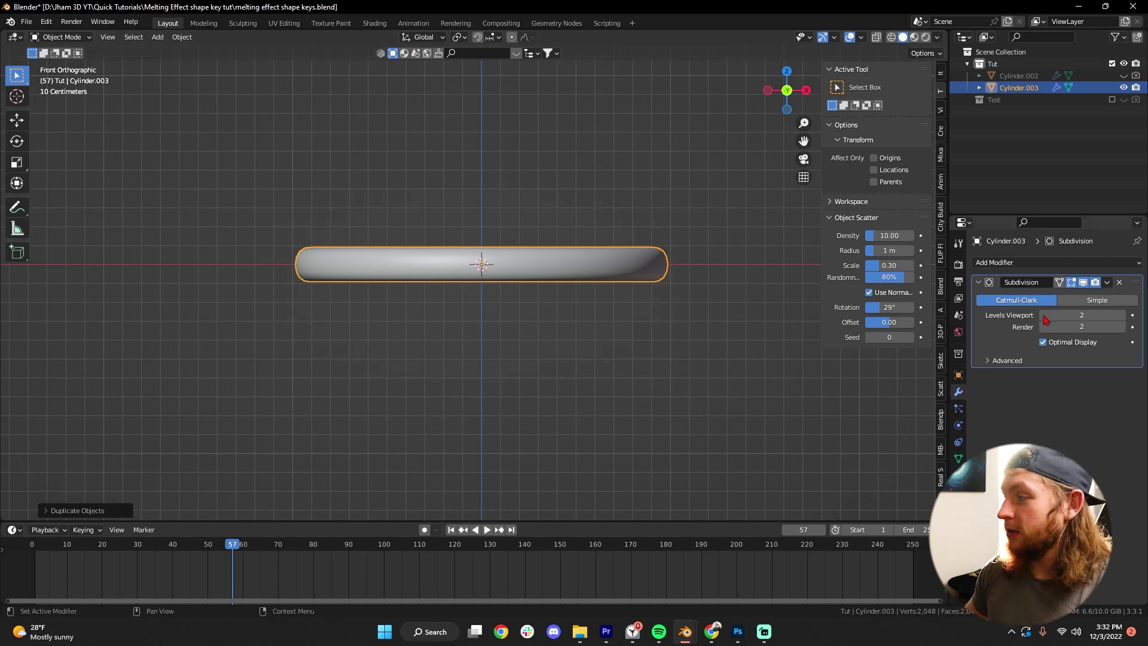
- Apply the duplicate ring's Subdivision modifier and open its mesh in Edit Mode
click(1107, 282)
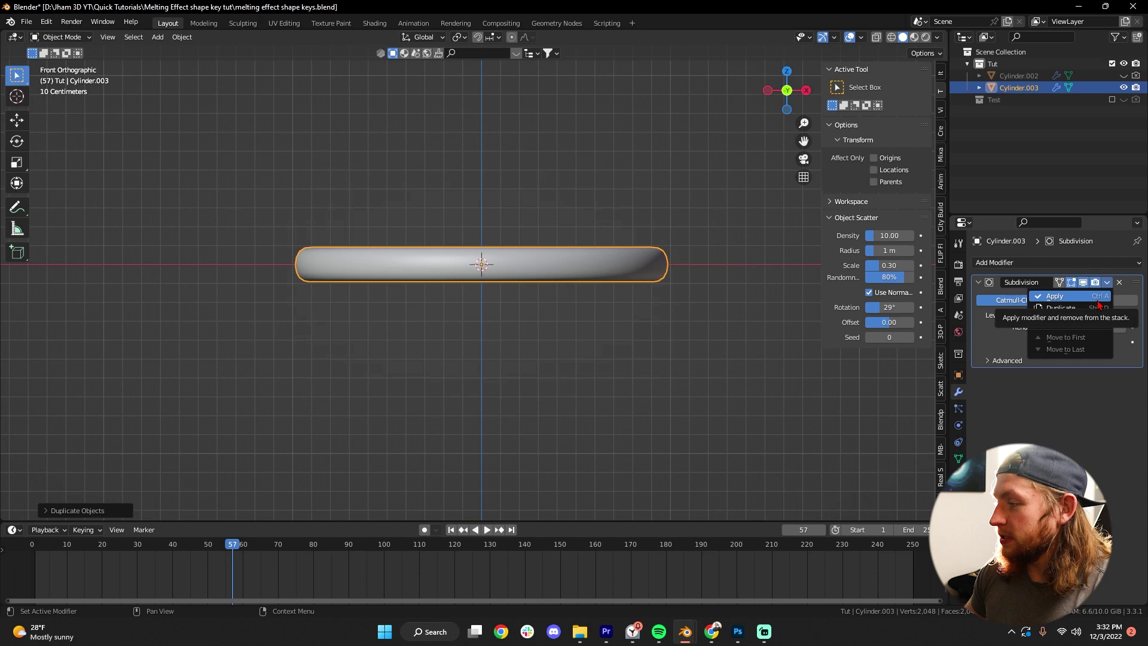
click(1098, 302)
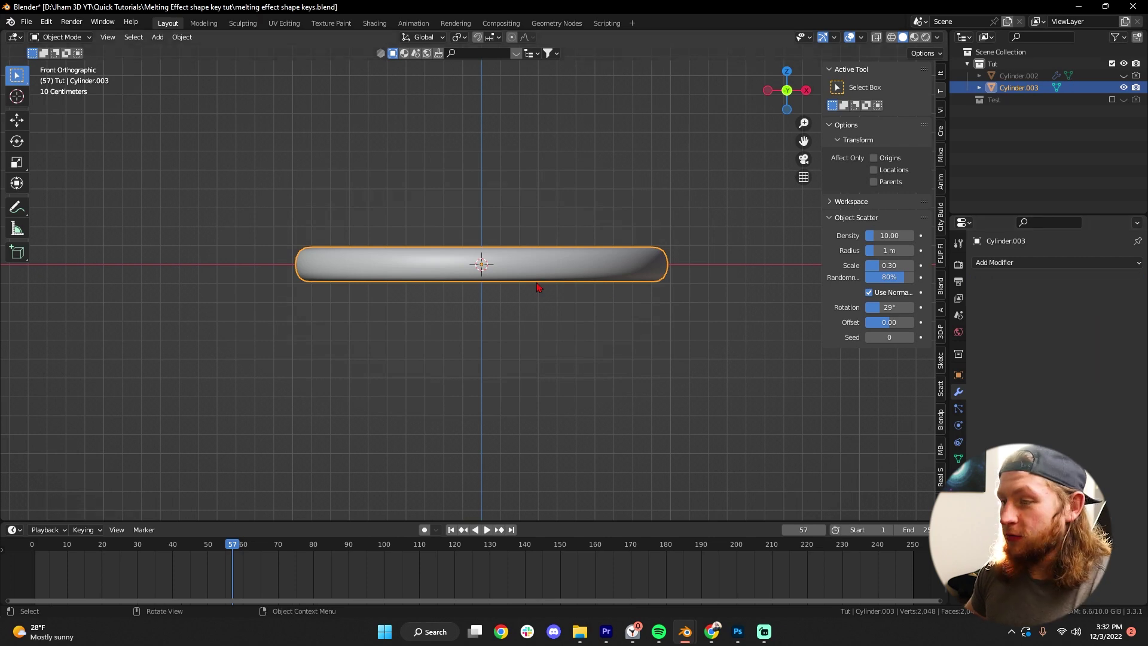
key(Tab)
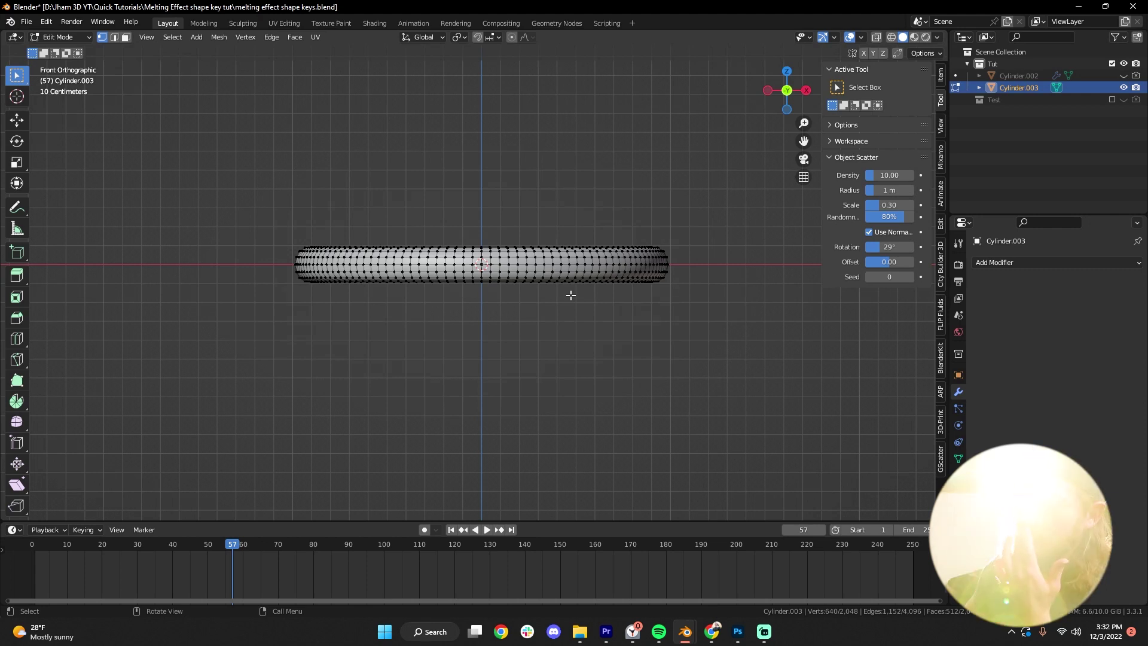
- Compare the original ring's mesh with the duplicate's in Edit Mode, and return to Object Mode with only the duplicate shown
click(1124, 87)
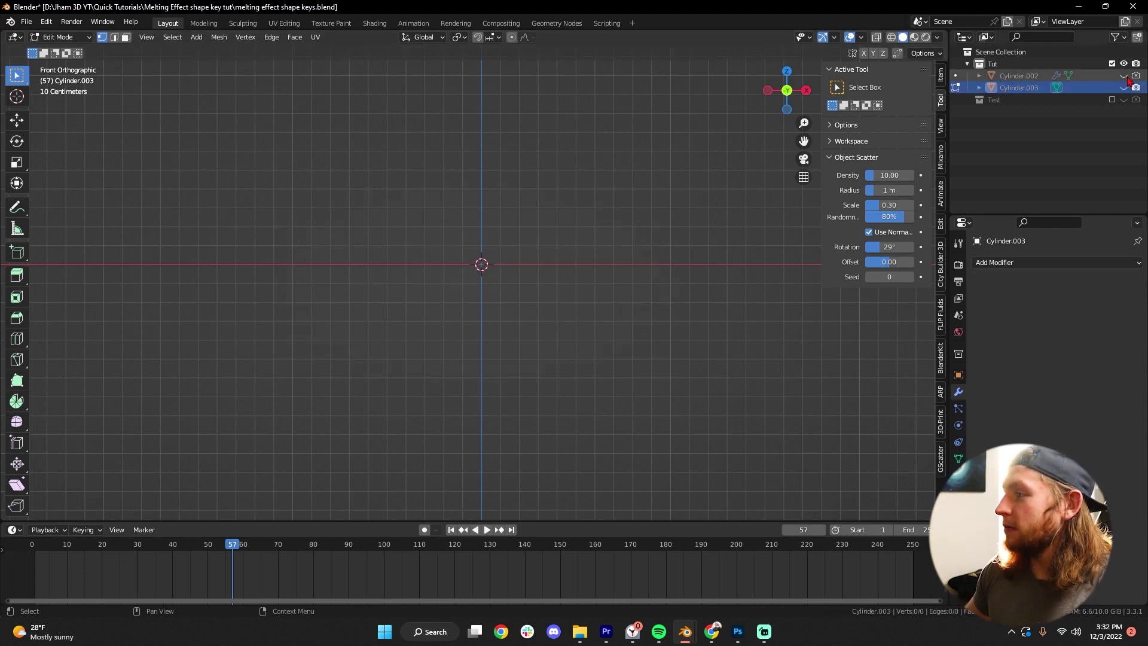
click(1124, 76)
click(1016, 76)
key(Tab)
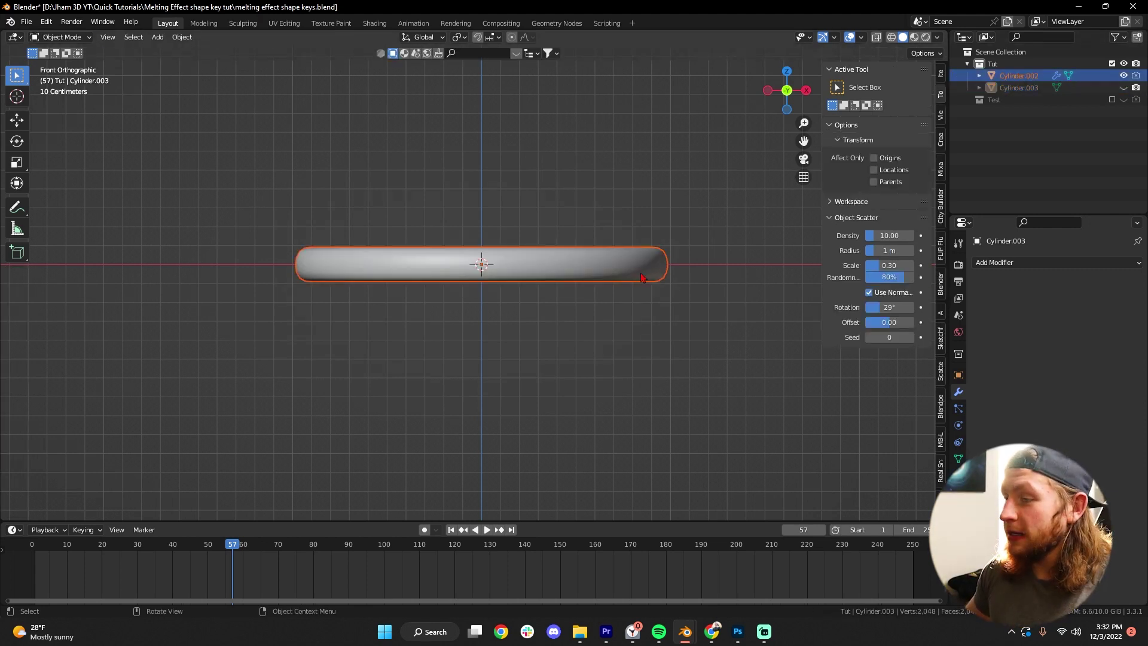
click(640, 278)
key(Tab)
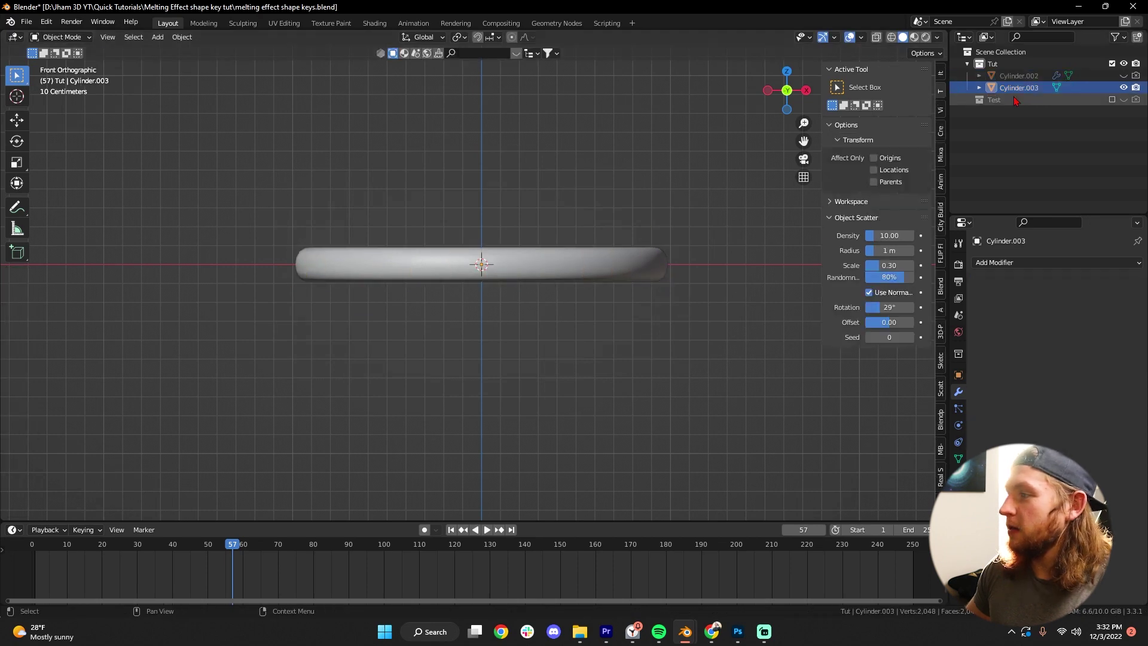
click(1016, 88)
key(Tab)
key(Tab)
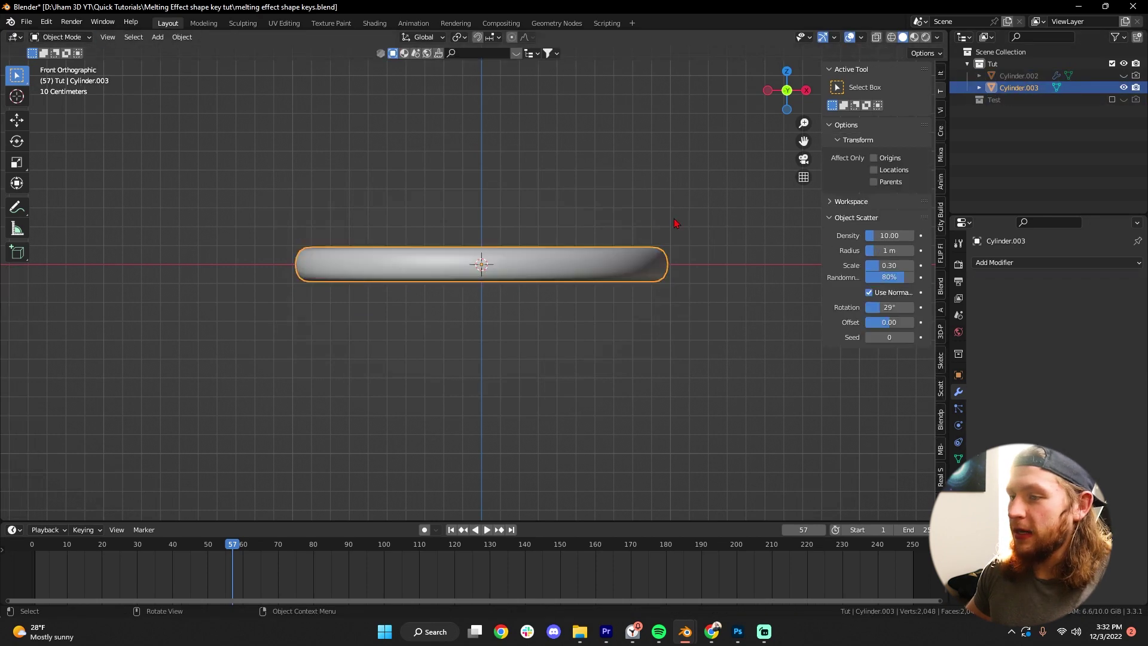
key(Tab)
key(Tab)
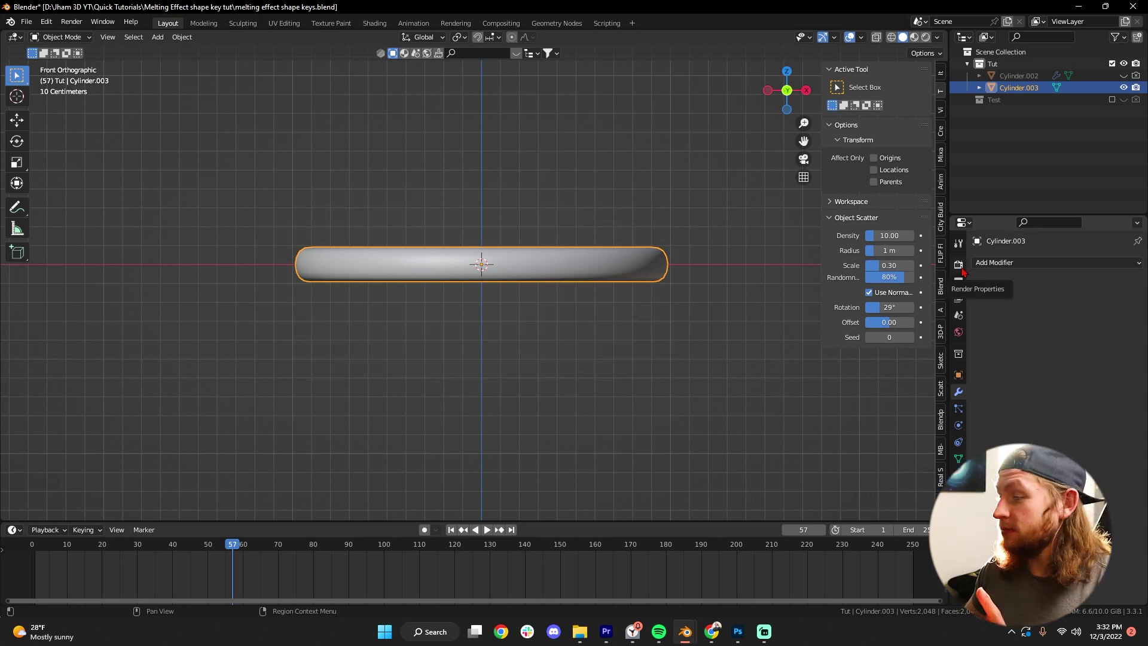
- Add a Basis shape key and a second shape key named Melt to the duplicate ring
click(958, 459)
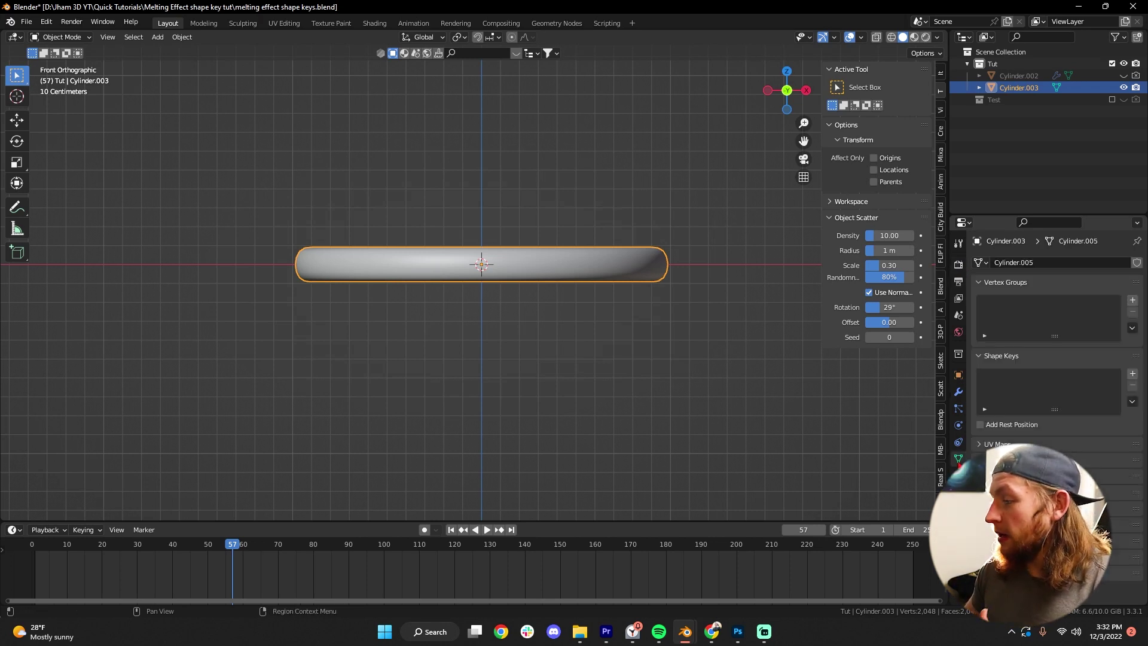
click(1132, 374)
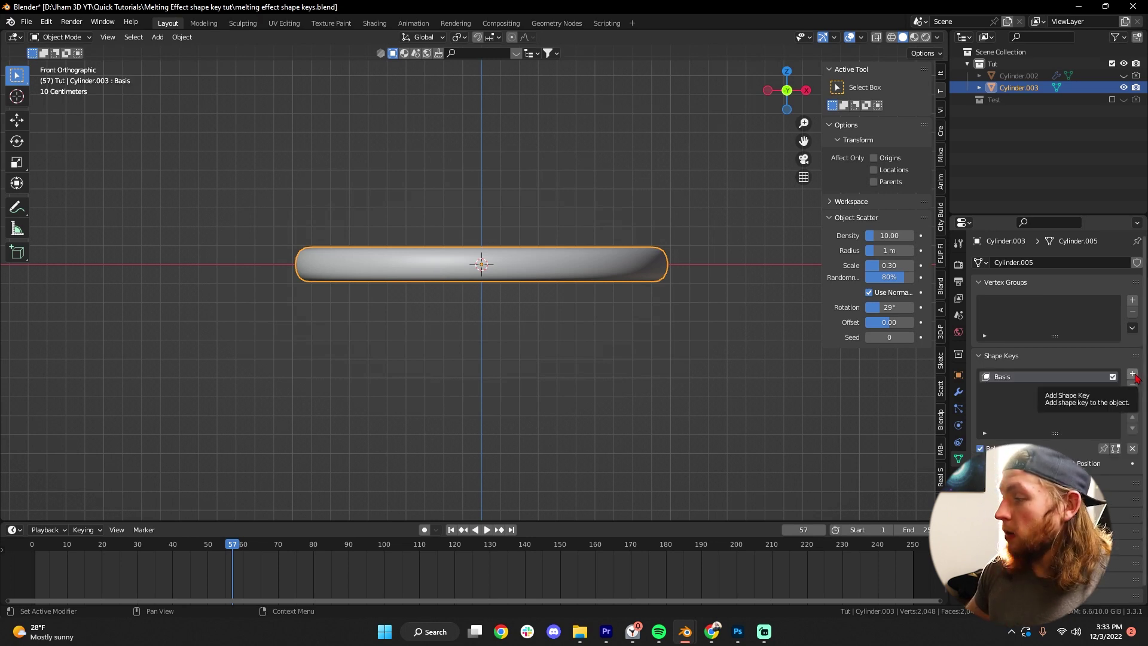
click(1132, 374)
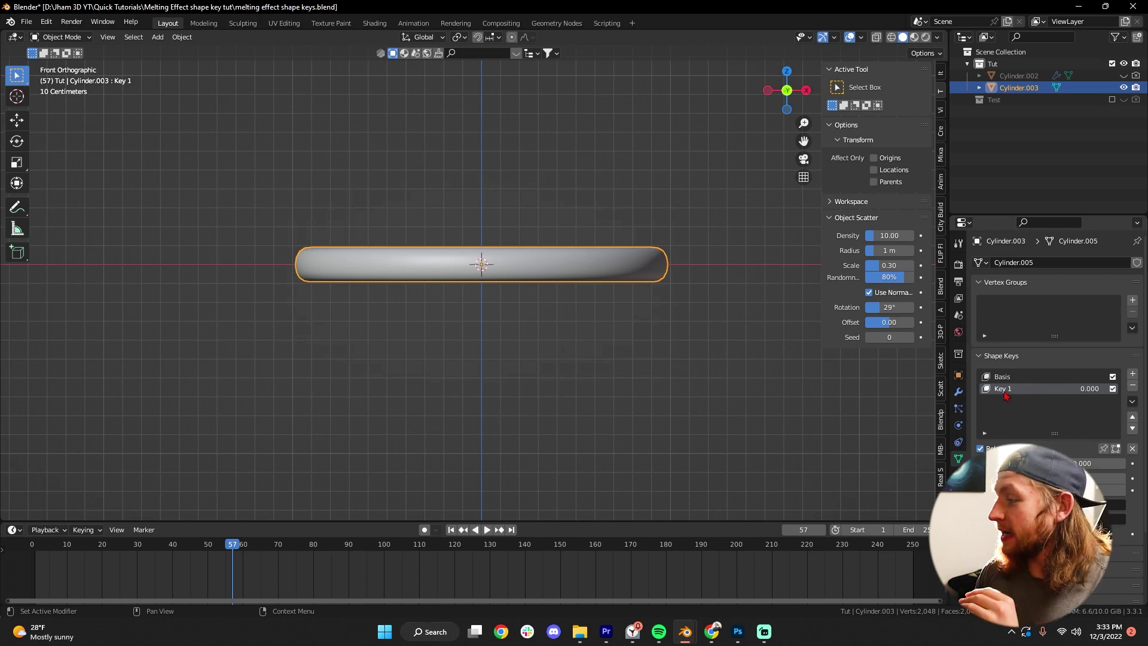
double_click(1009, 389)
text(Melt)
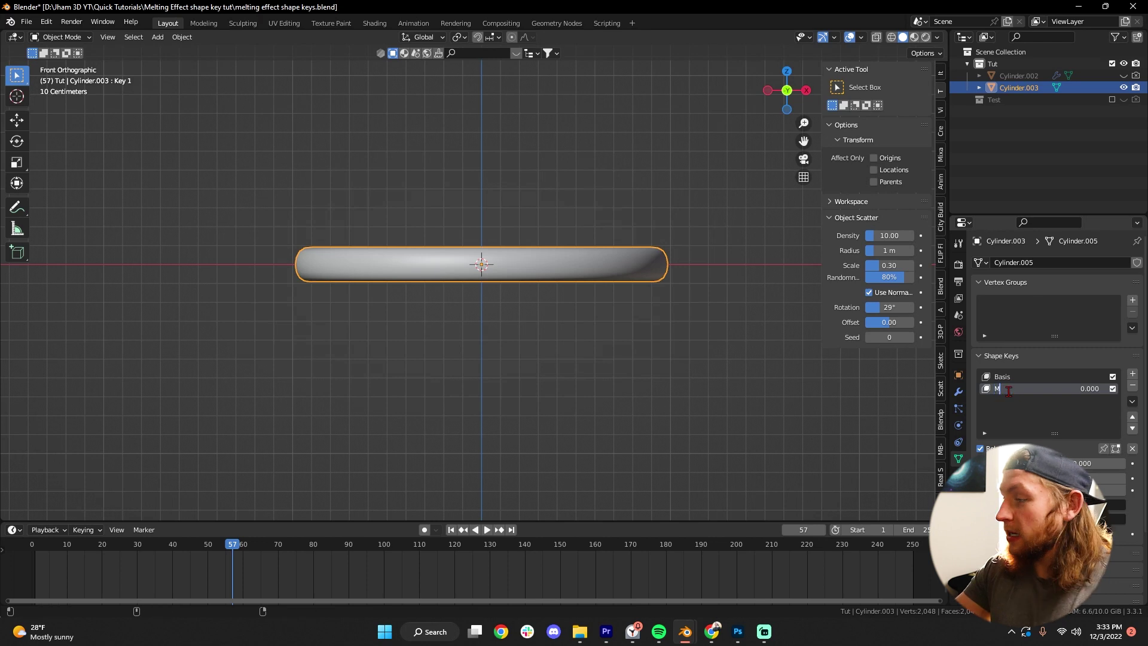
key(Return)
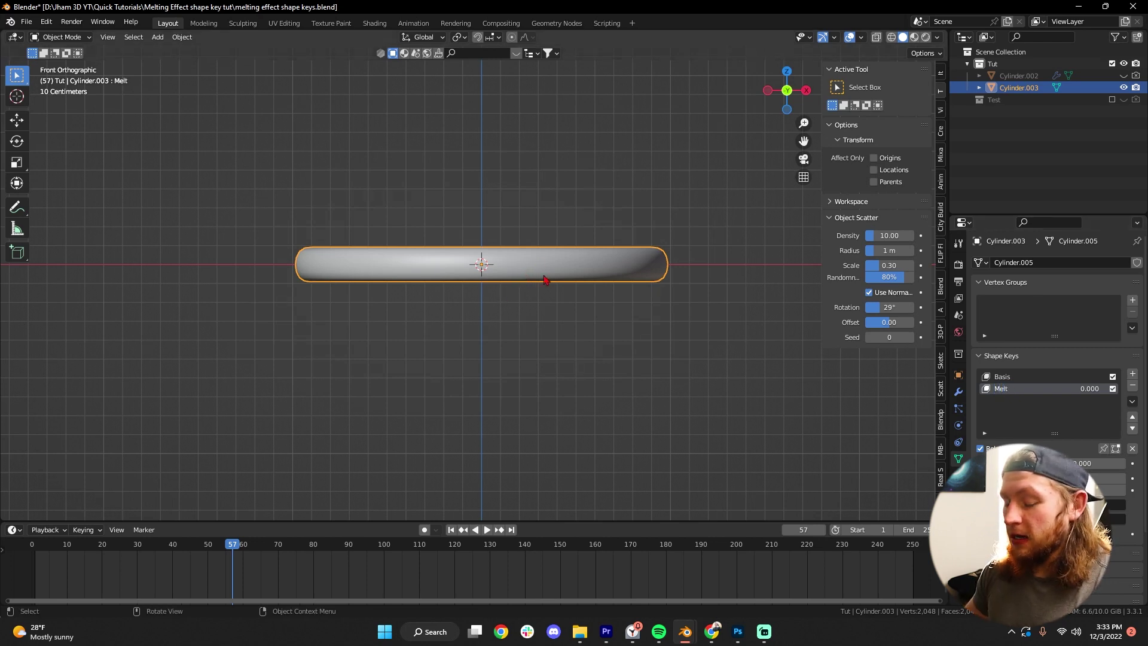
- Open the ring's mesh in Edit Mode on the Melt shape key and add lower-edge vertices to the selection
key(Tab)
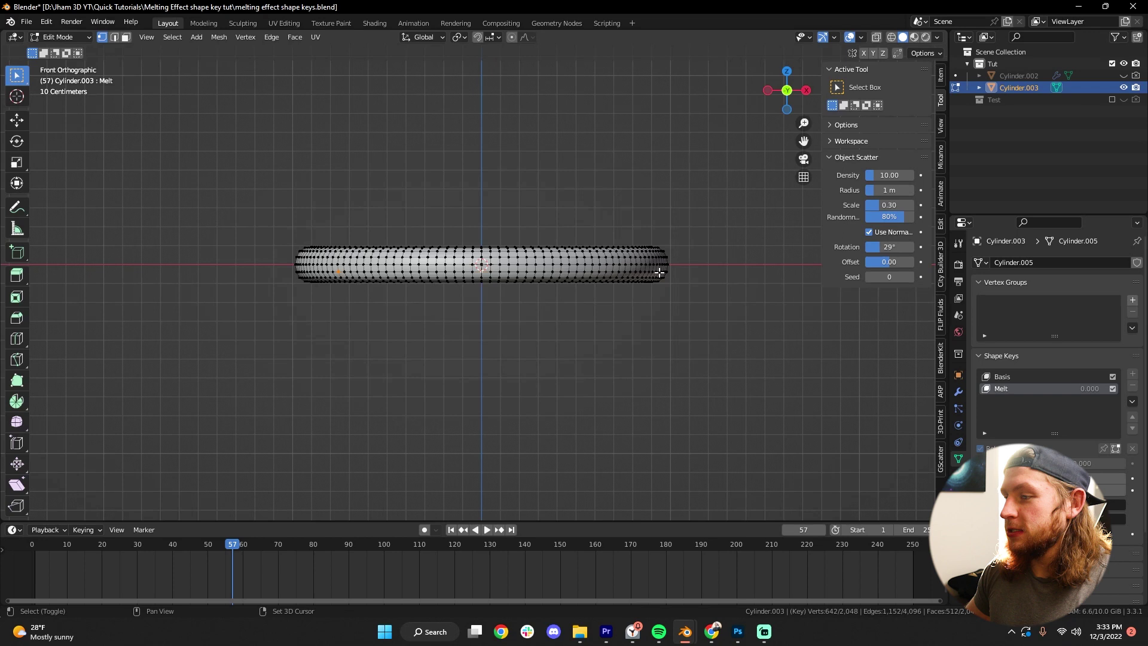
shift+click(592, 279)
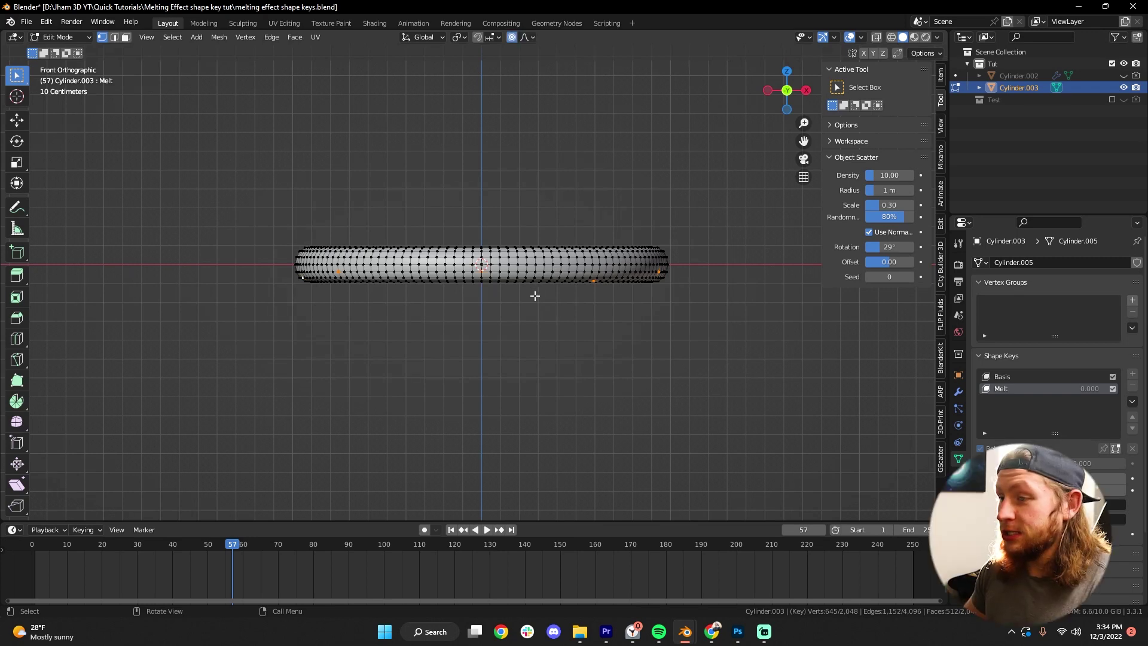
key(g)
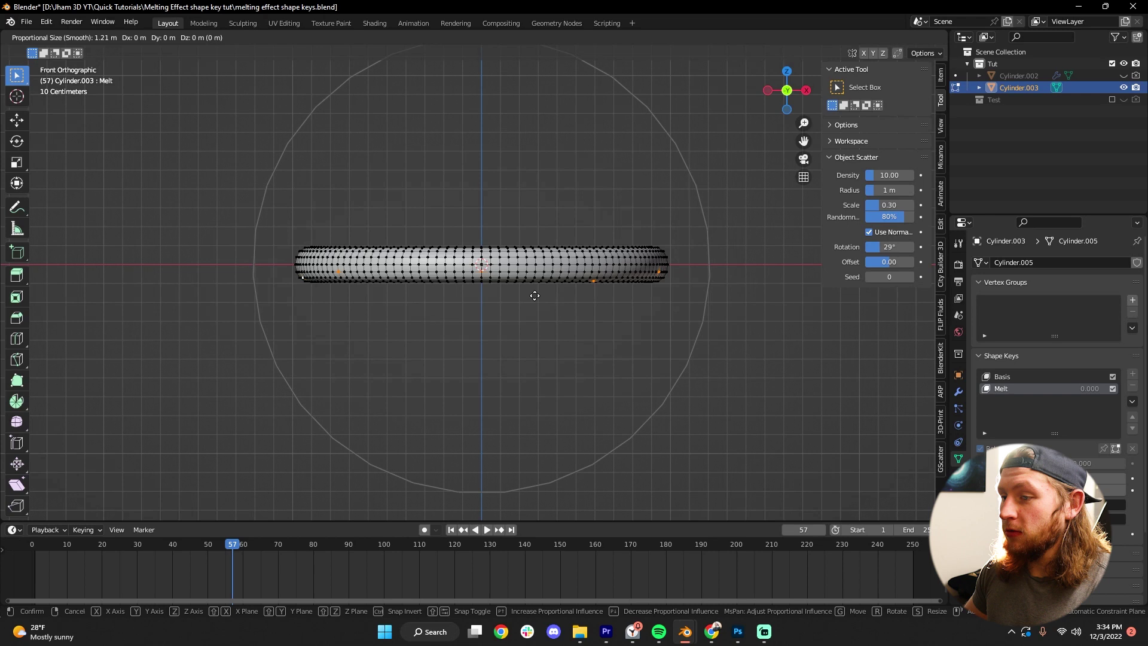
scroll(534, 295, up, 2)
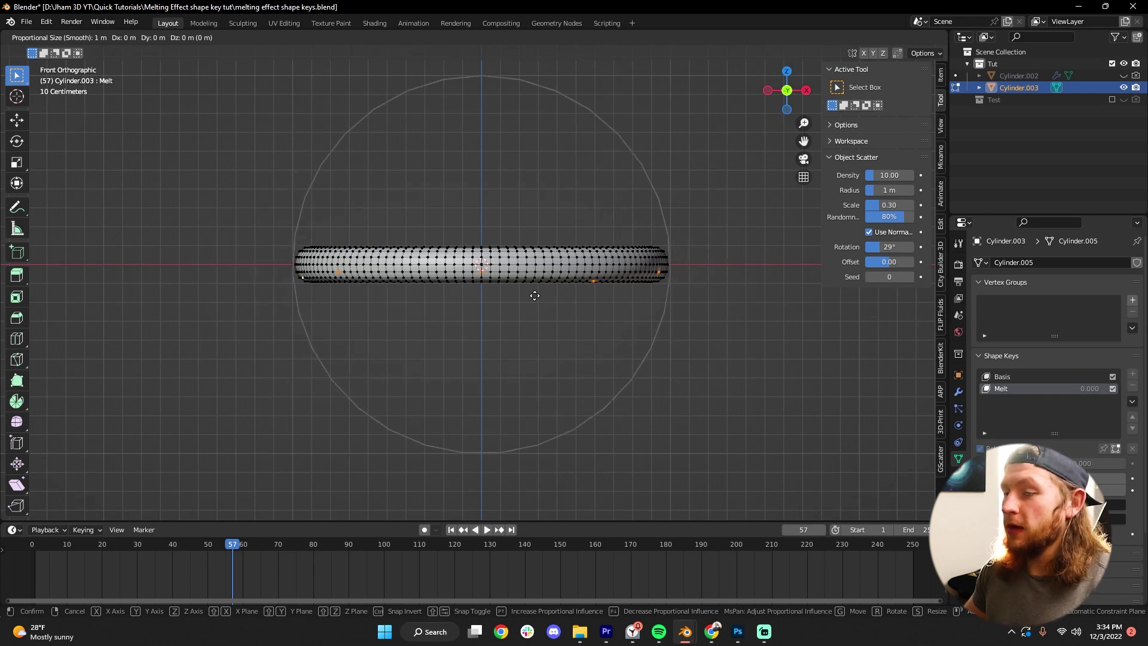
scroll(534, 295, up, 1)
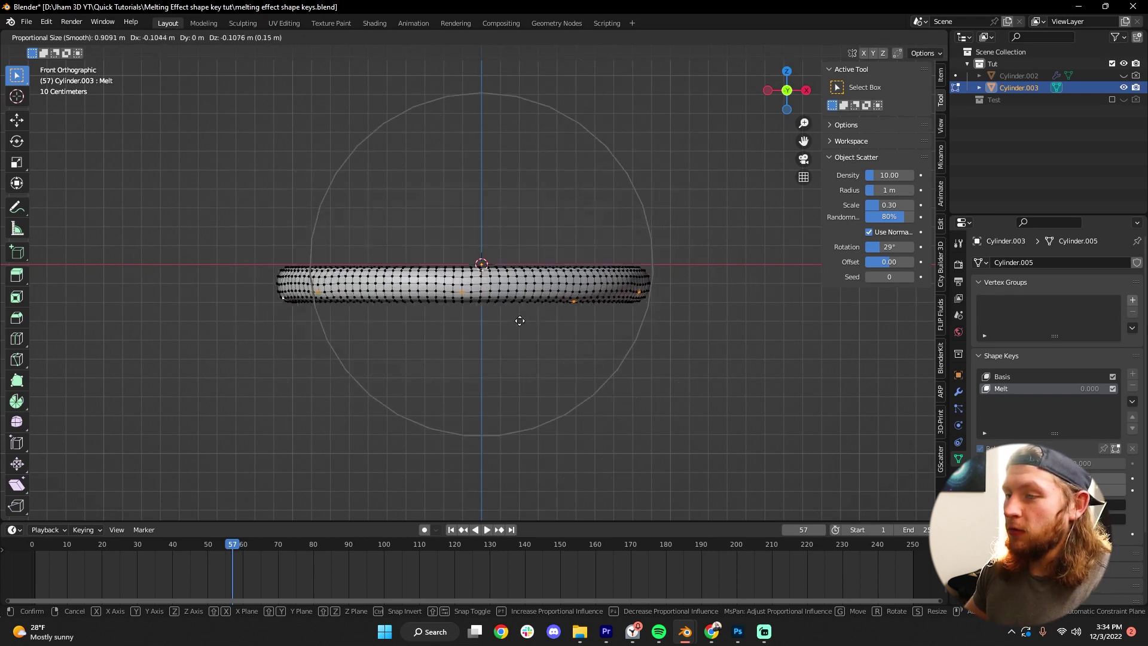
scroll(541, 300, up, 6)
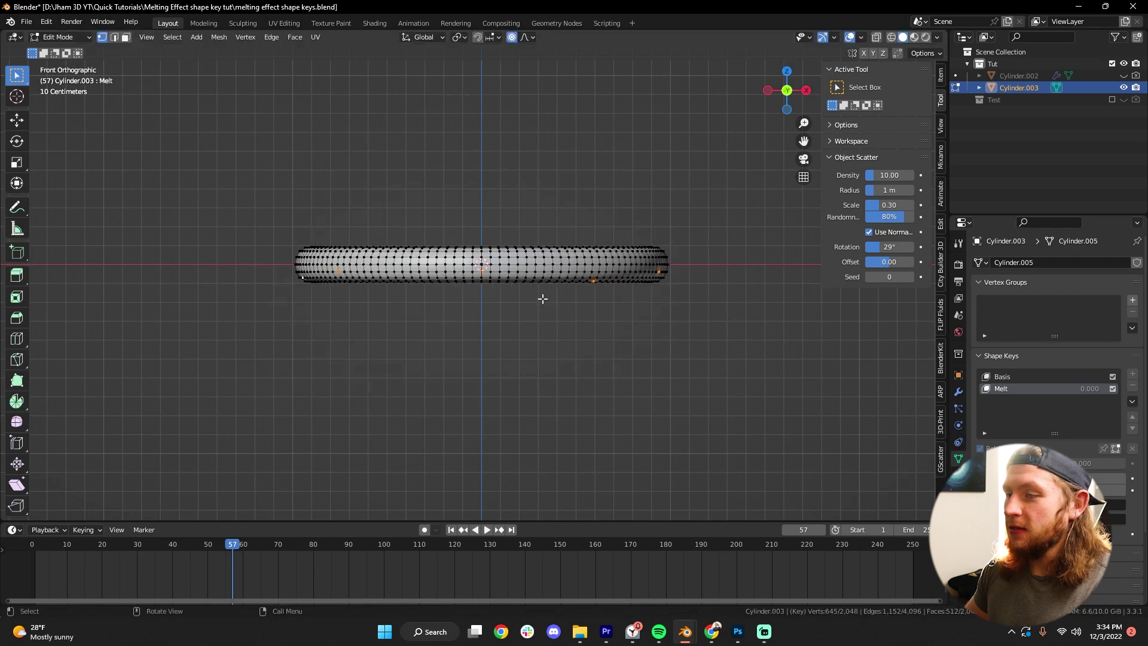
scroll(550, 320, up, 3)
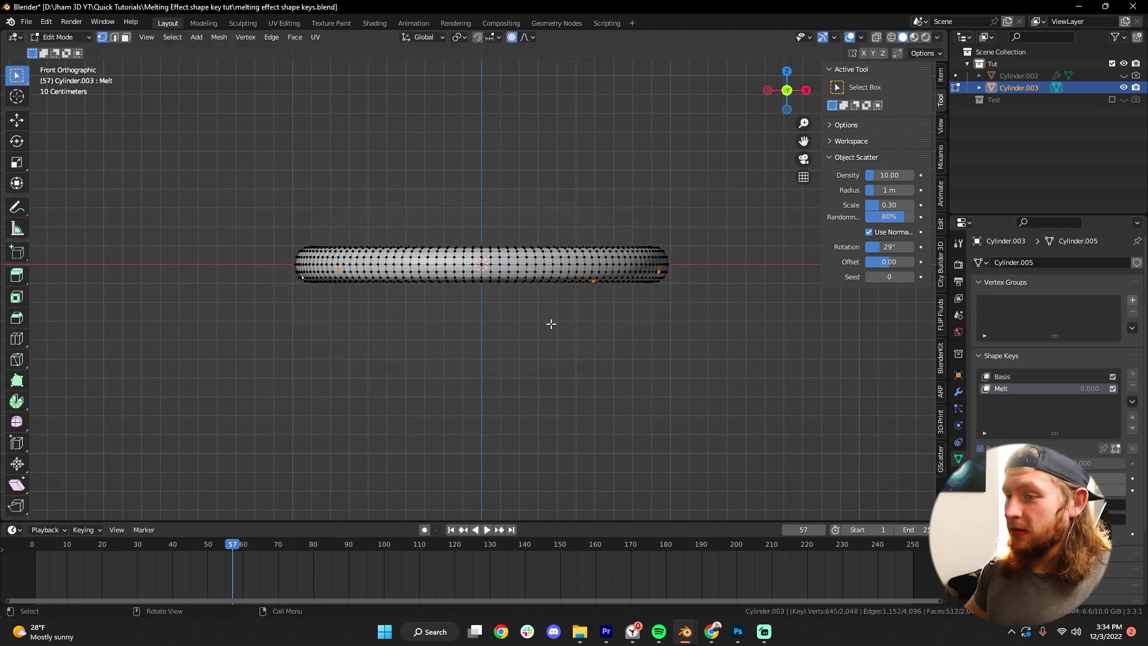
scroll(550, 321, up, 11)
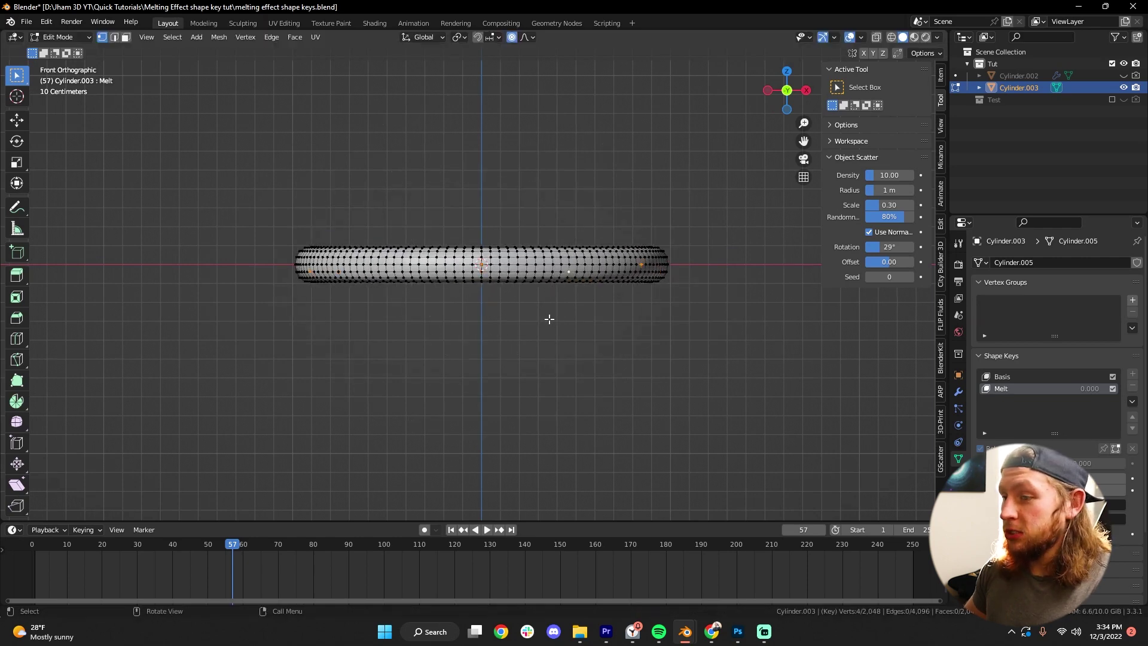
- Pull four scattered vertices down along Z with Smooth proportional editing at about 0.2 m influence to form drips, and return to Object Mode
key(z)
scroll(549, 319, down, 7)
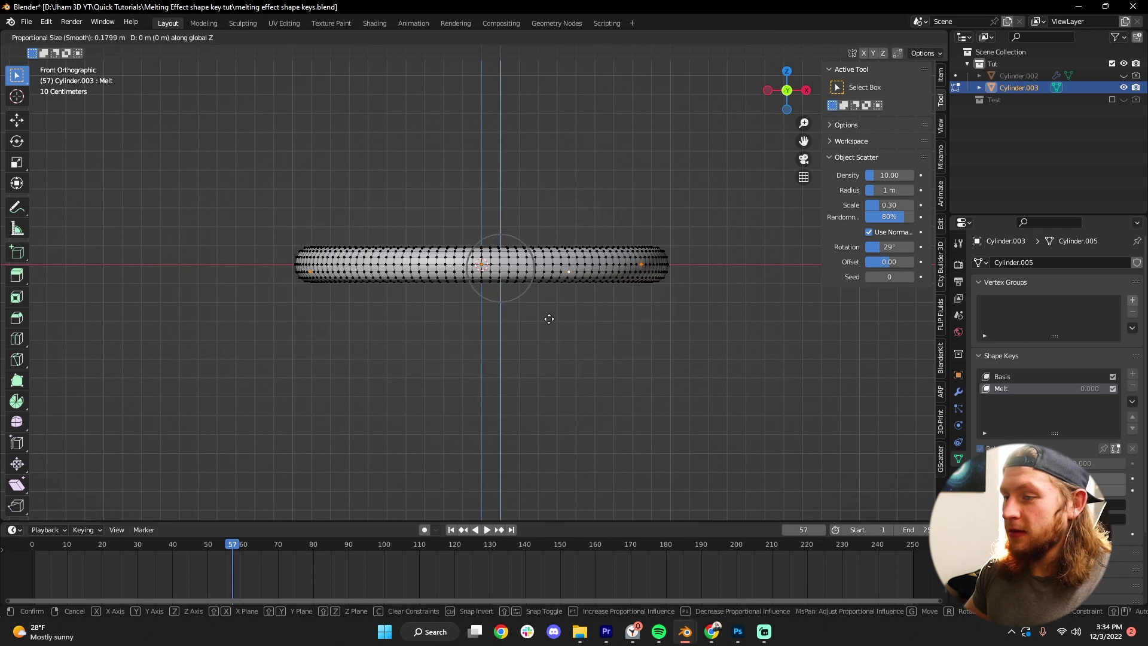
scroll(550, 320, down, 4)
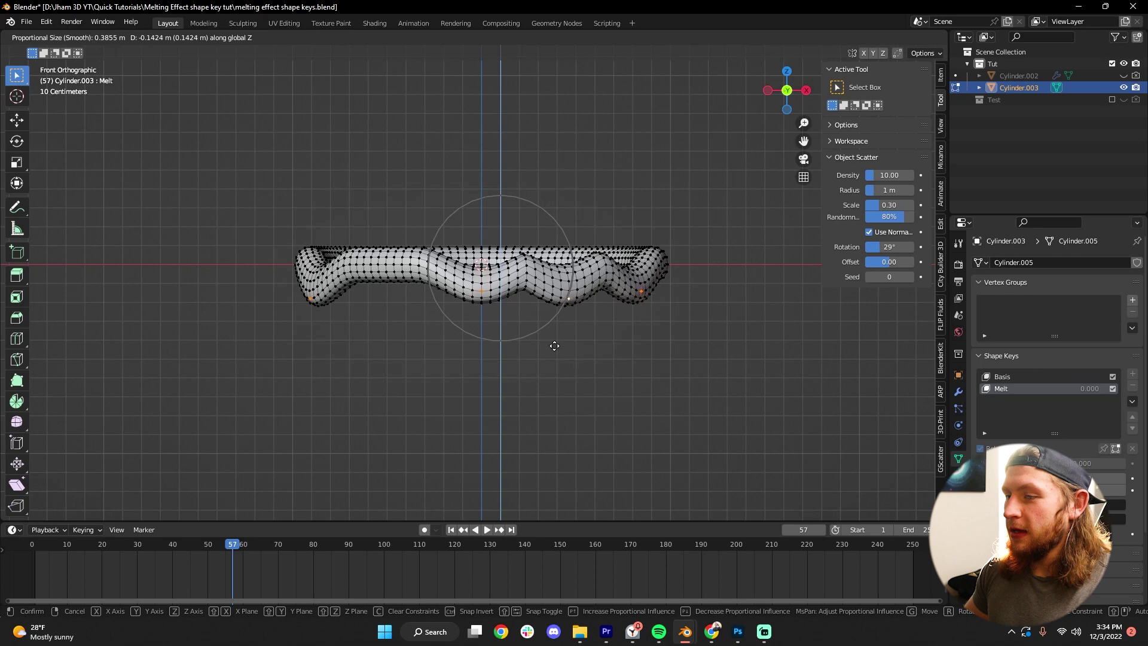
scroll(556, 380, down, 1)
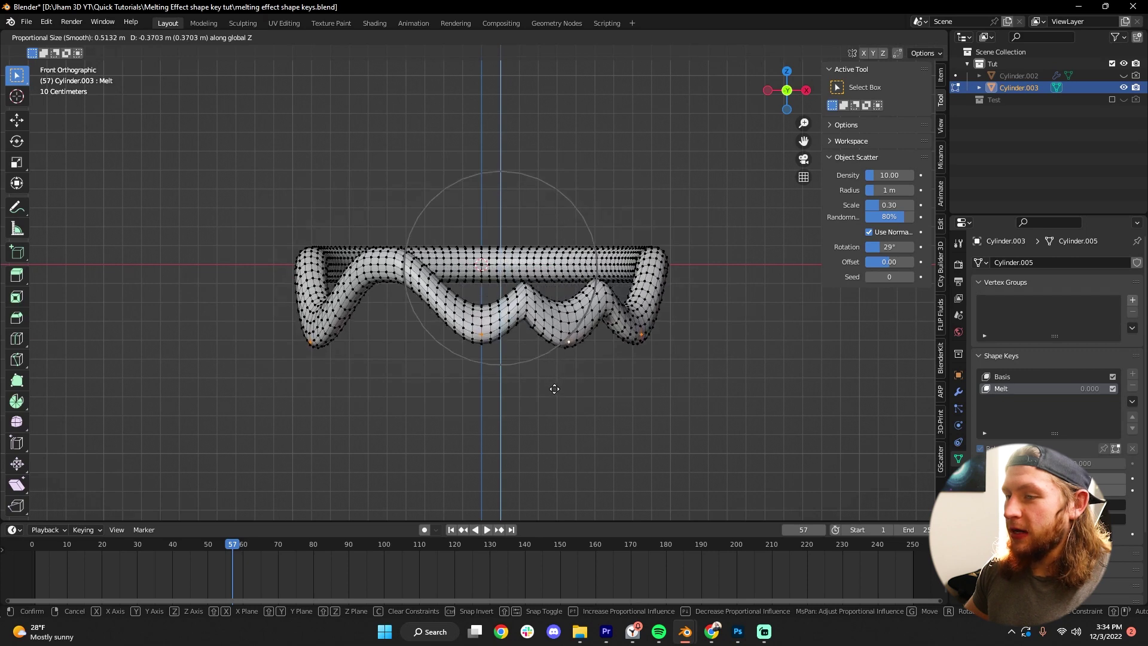
scroll(556, 383, up, 8)
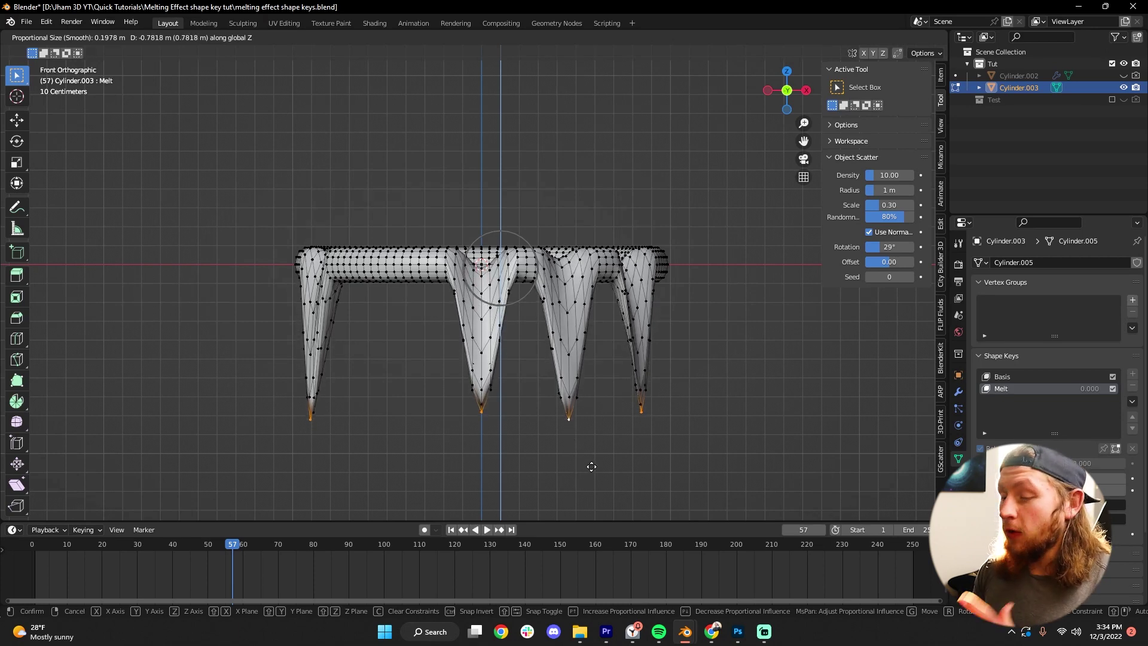
click(595, 498)
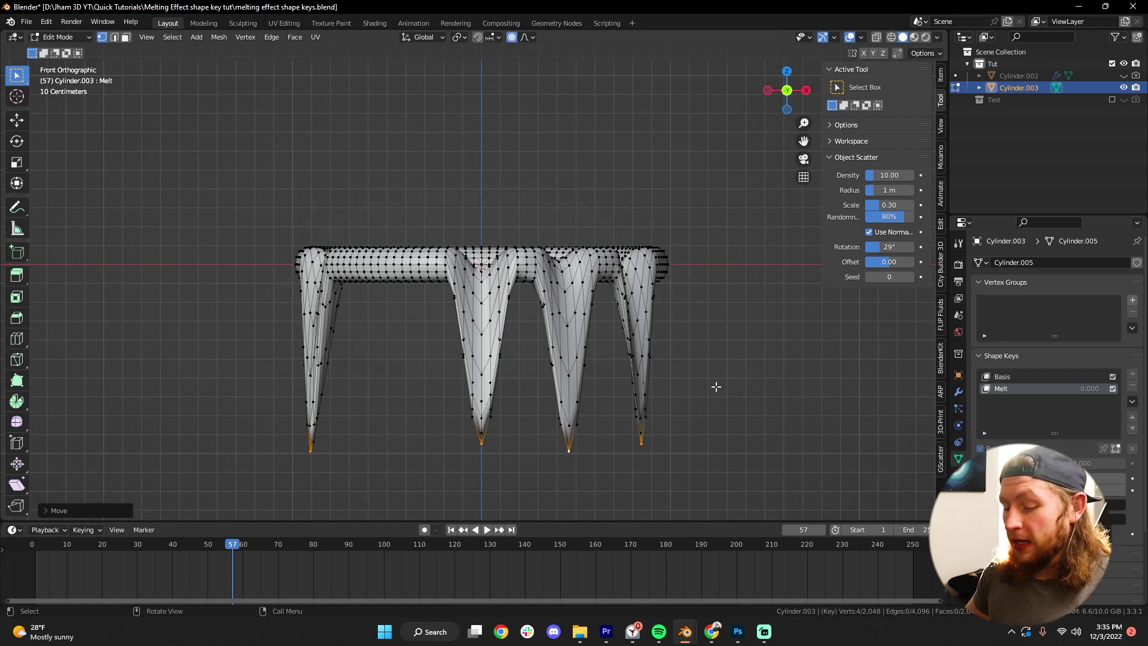
key(Tab)
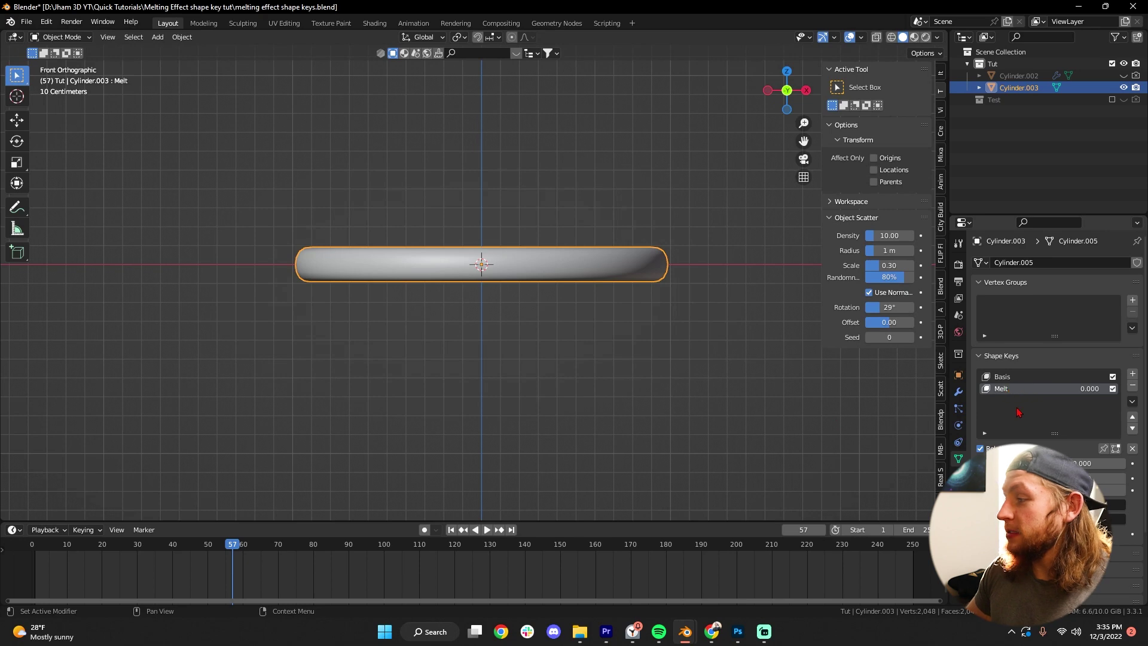
- Preview the drips by sweeping the Melt shape key's value up and back to 0
drag(1068, 463, 1075, 462)
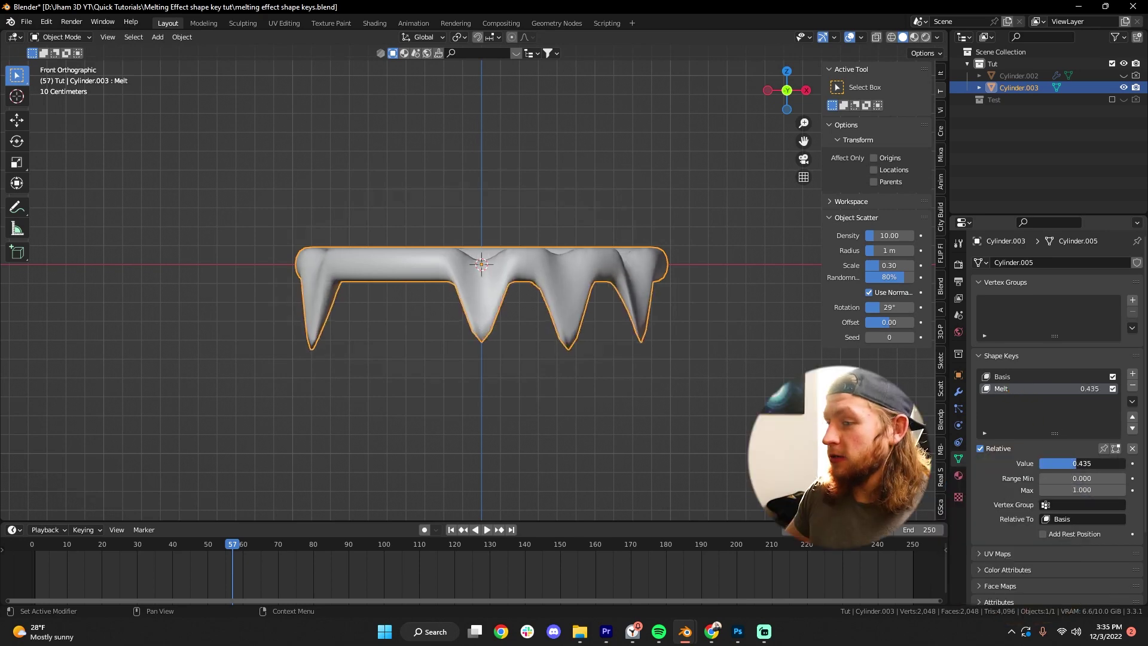
drag(1077, 464, 1125, 463)
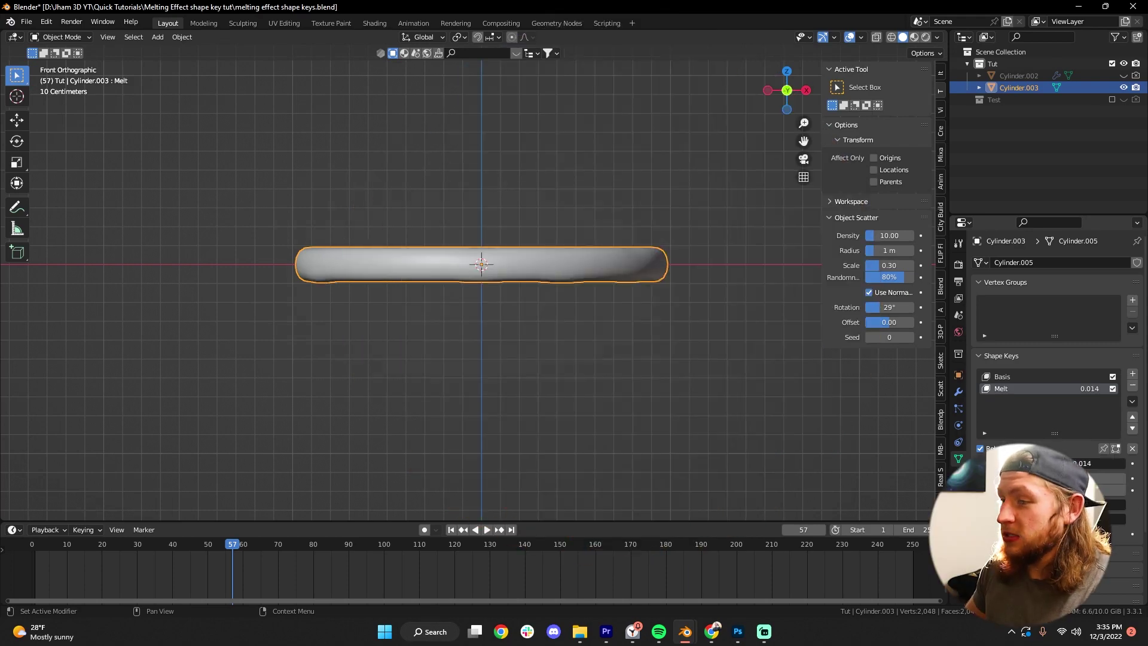
drag(1085, 463, 1043, 464)
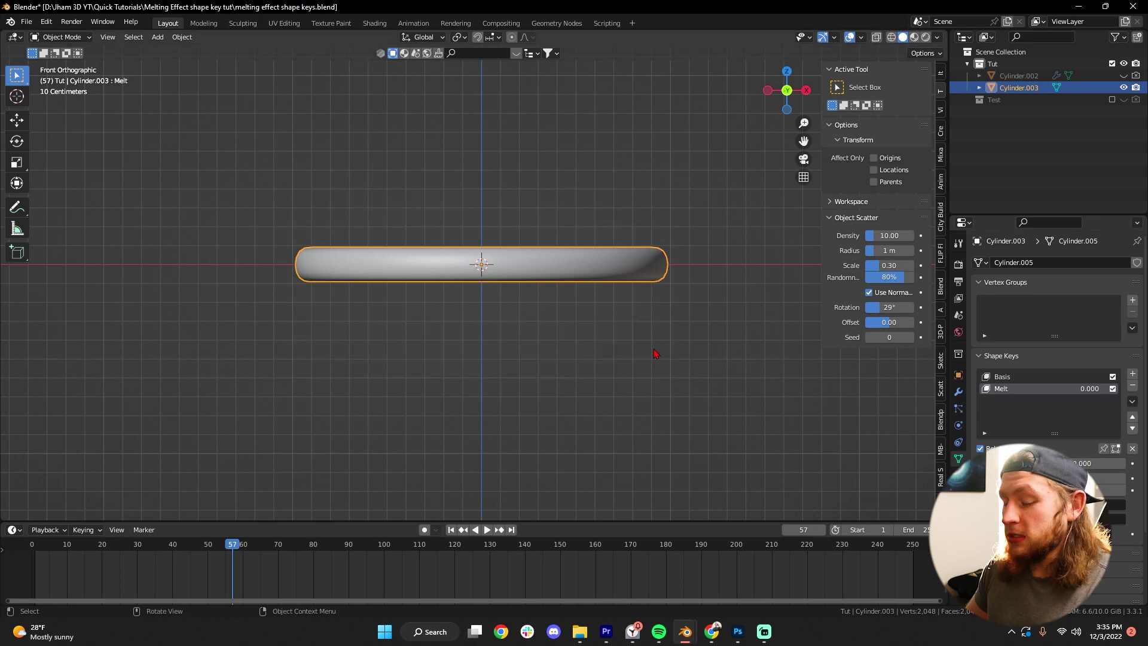
- Add a level 2 Subdivision modifier to the ring and preview the Melt shape key on it, returning its value to 0
click(958, 391)
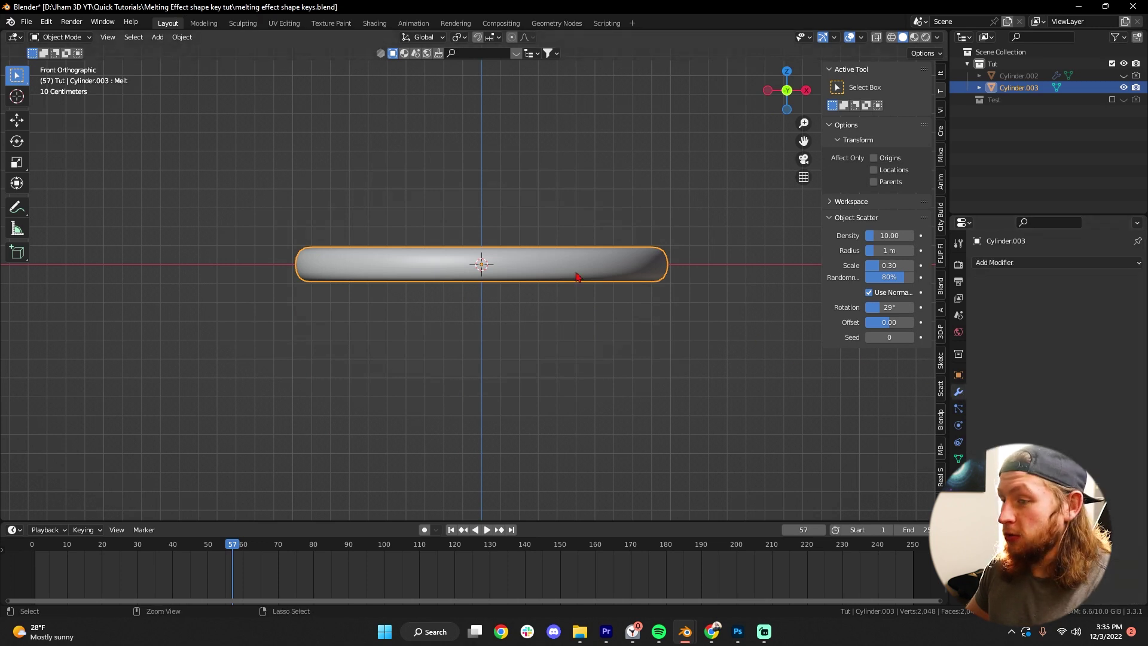
key(ctrl+2)
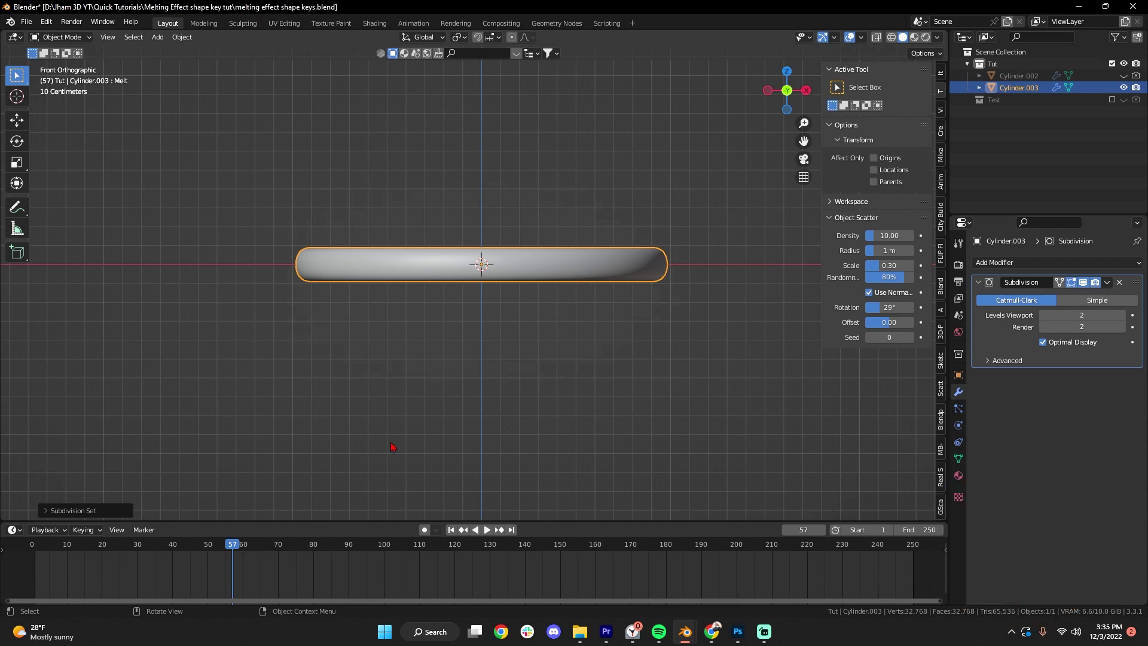
click(958, 459)
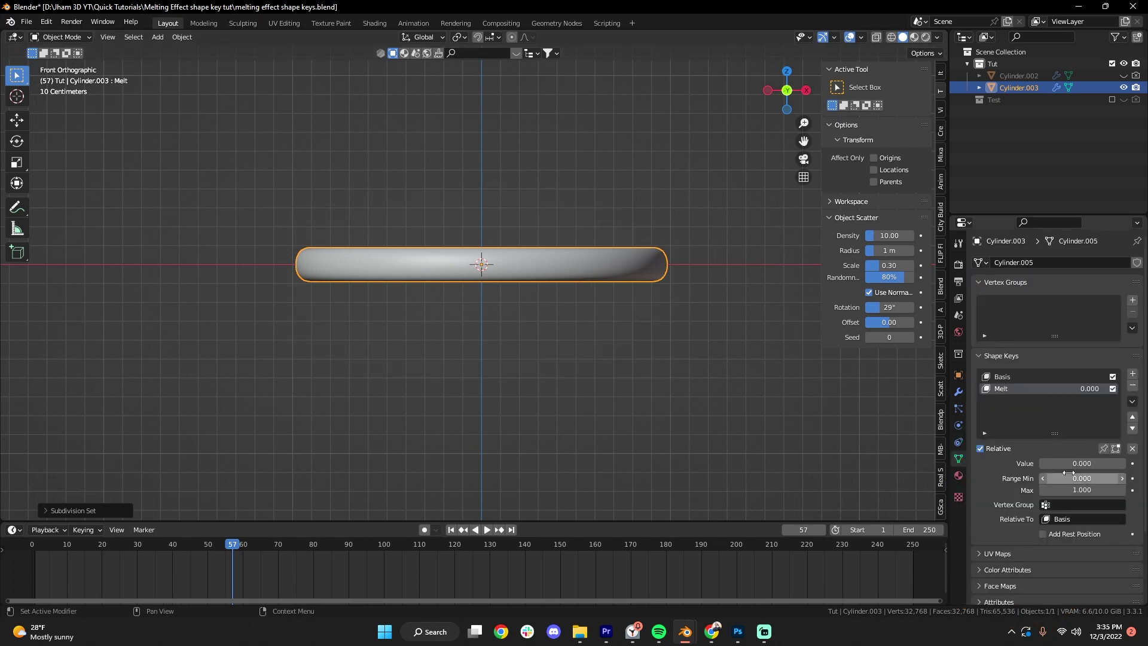
drag(1068, 464, 1138, 464)
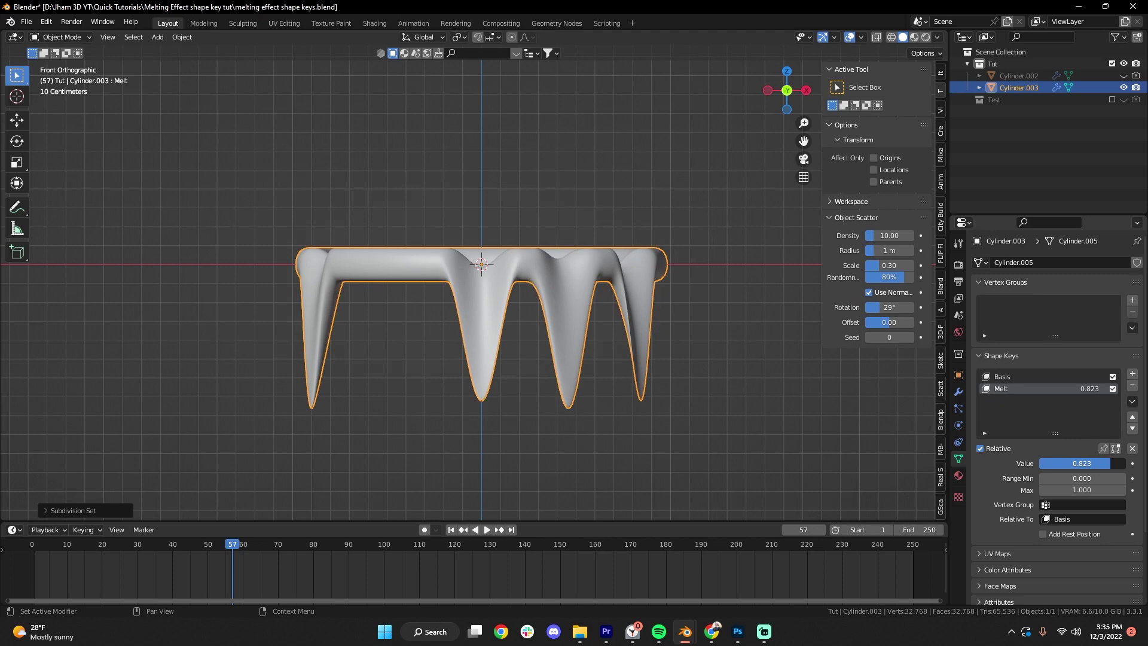
drag(1138, 463, 1147, 464)
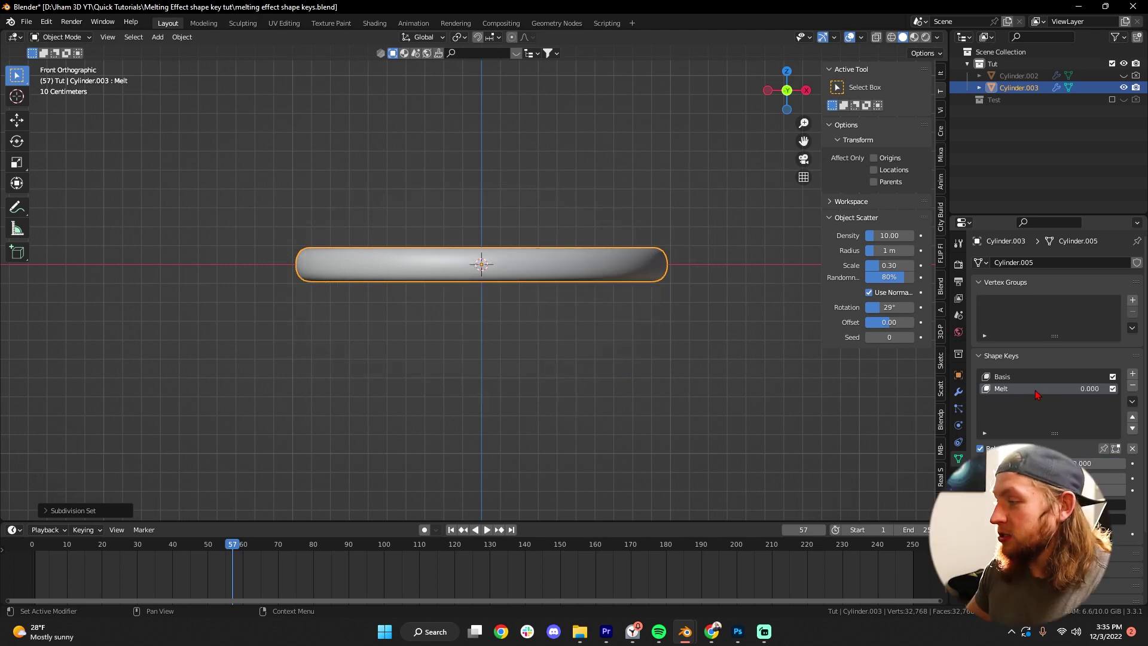
- Move the playhead to frame 1 and set the animation's end frame to 60
drag(227, 574, 35, 574)
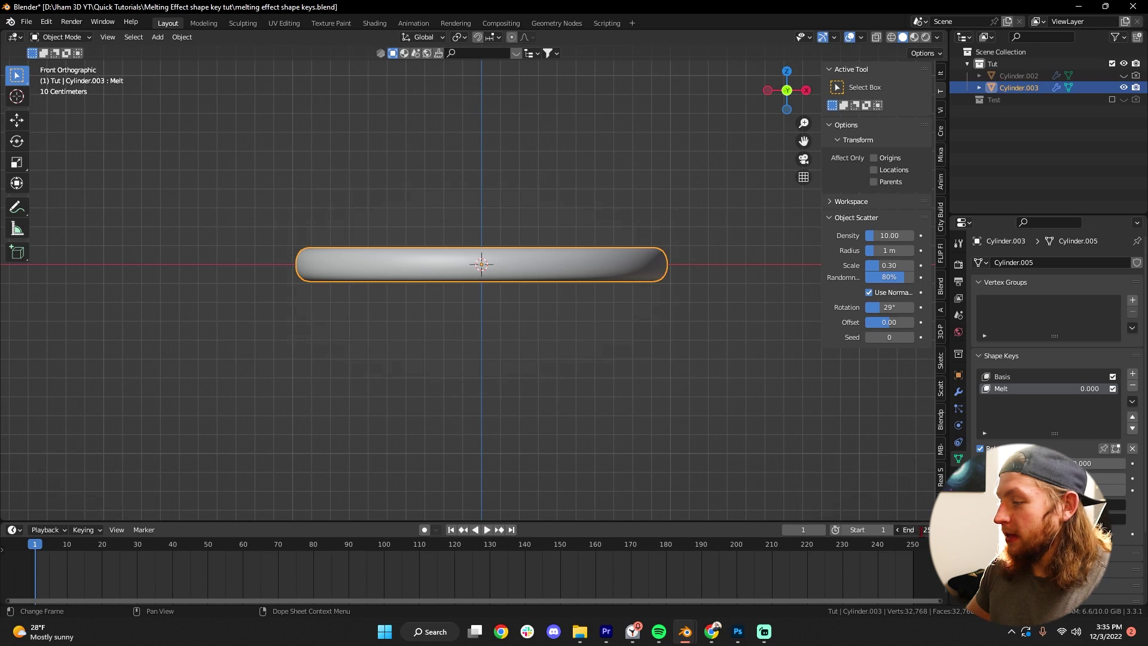
double_click(911, 530)
text(60)
key(Return)
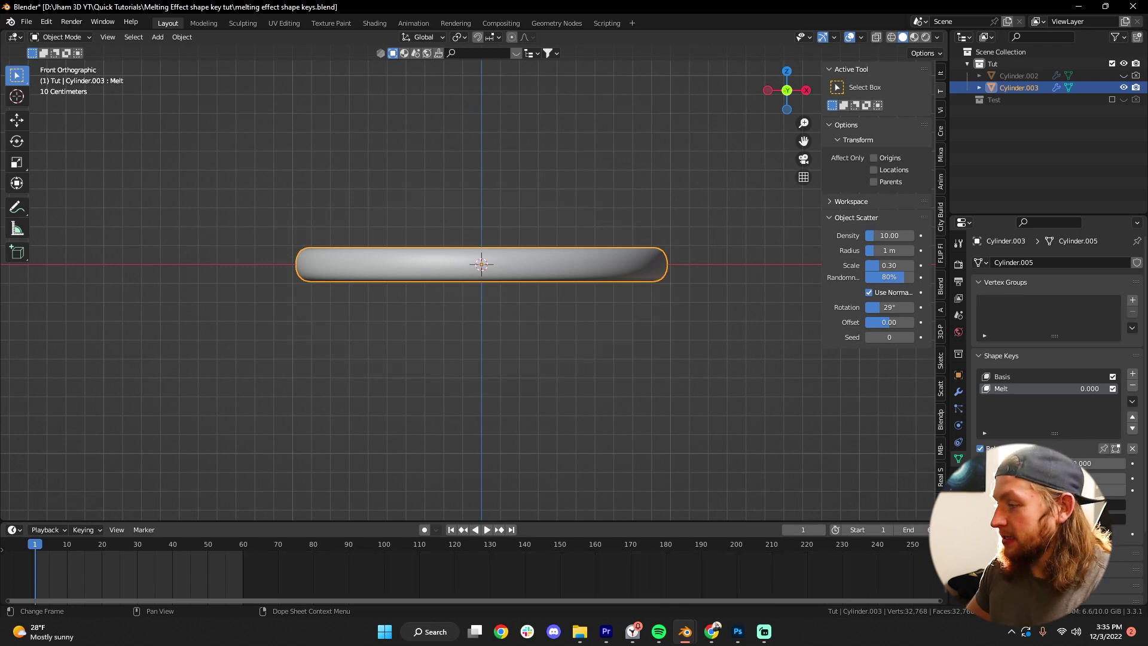
- Keyframe the Melt shape key's value at 0 on frame 1 and at 1 on frame 60
click(1131, 463)
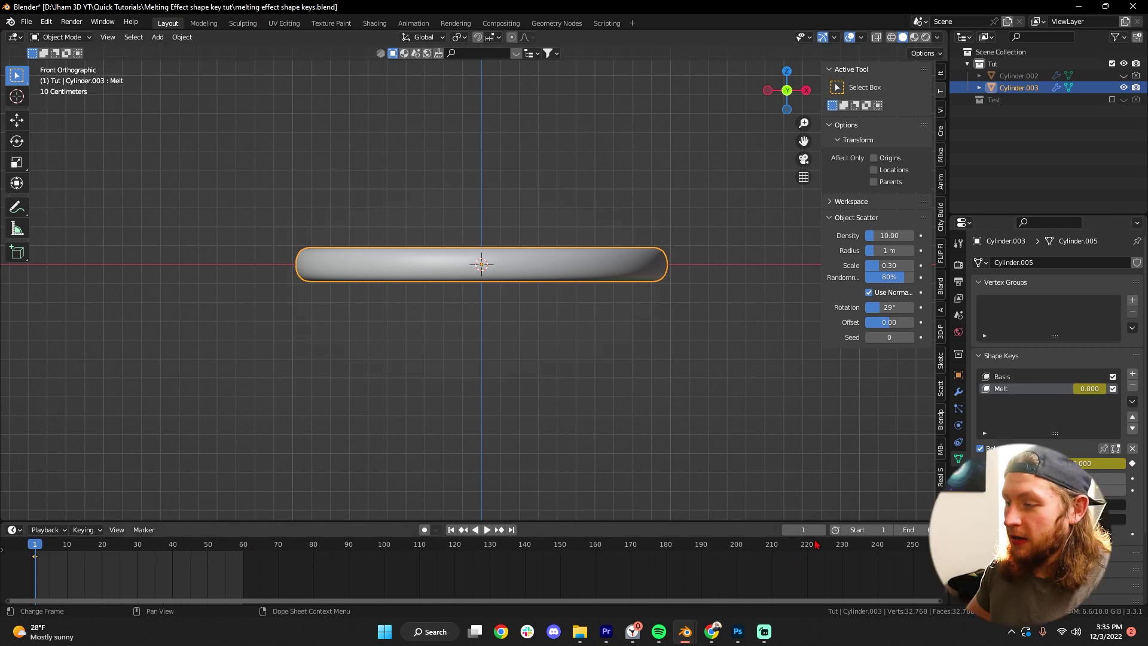
double_click(792, 530)
text(60)
key(Return)
drag(1058, 463, 1131, 463)
click(1132, 463)
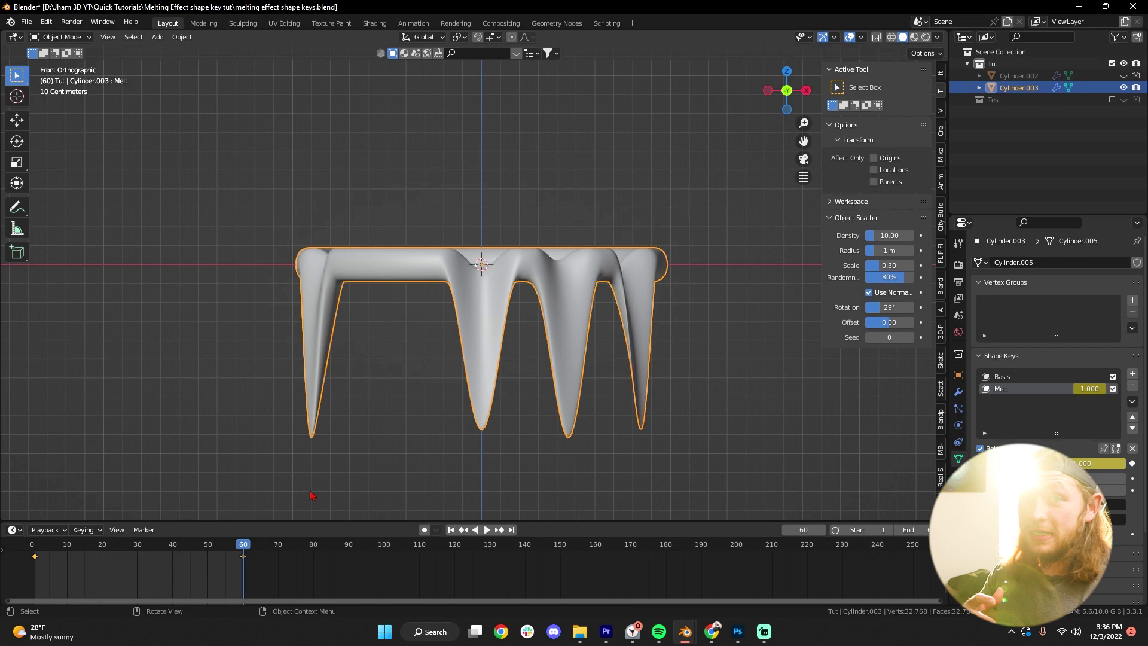
- Play back the melting animation, stop it and return to the first frame
key(space)
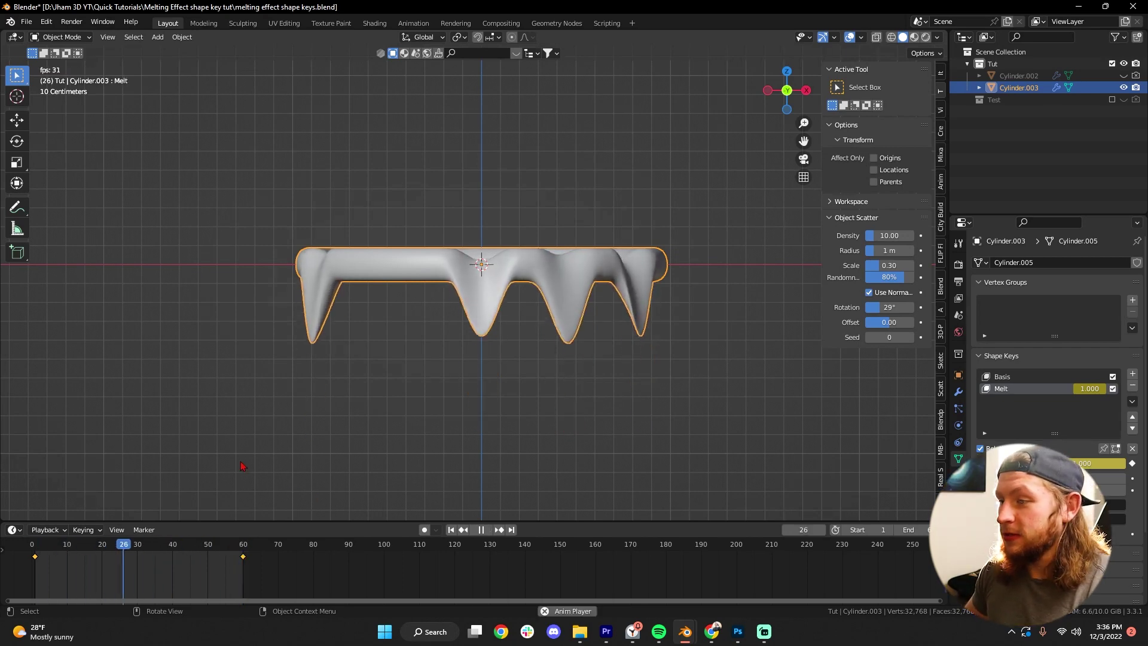
key(space)
key(shift+Left)
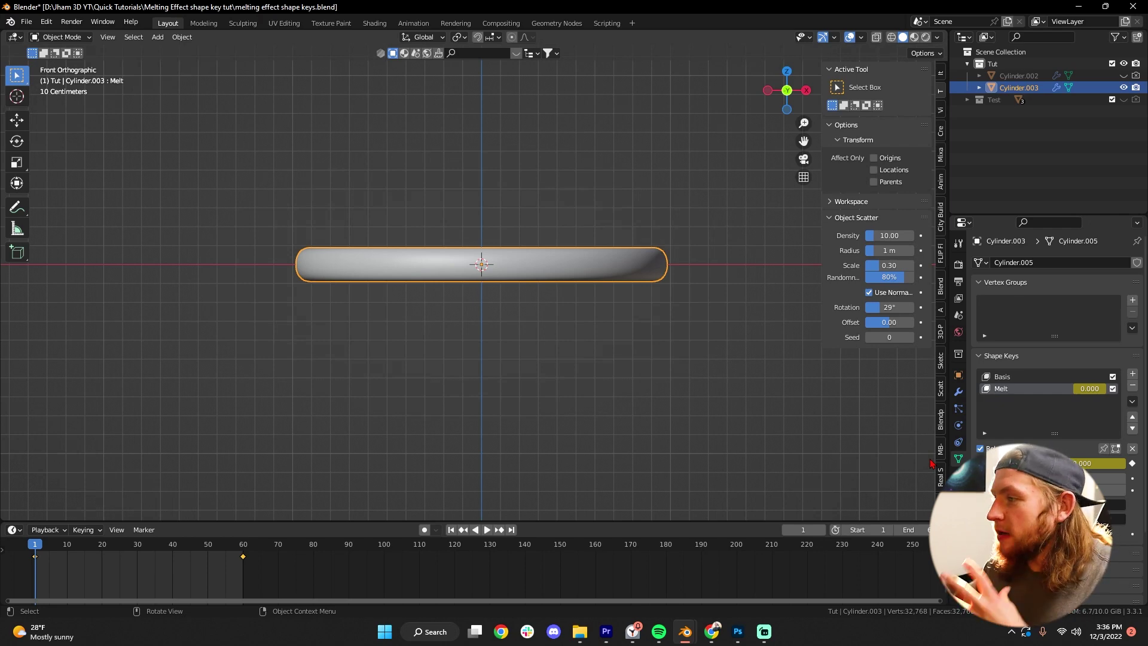
- Add a third shape key to the ring and name it Melting Detailed
click(1132, 375)
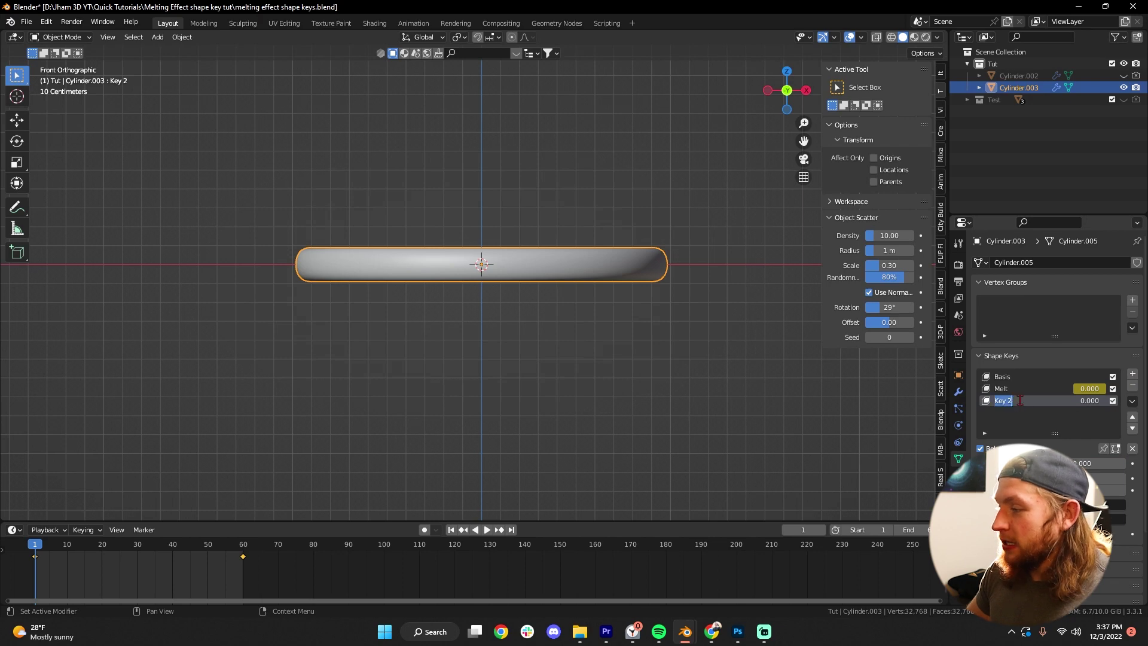
text(elting)
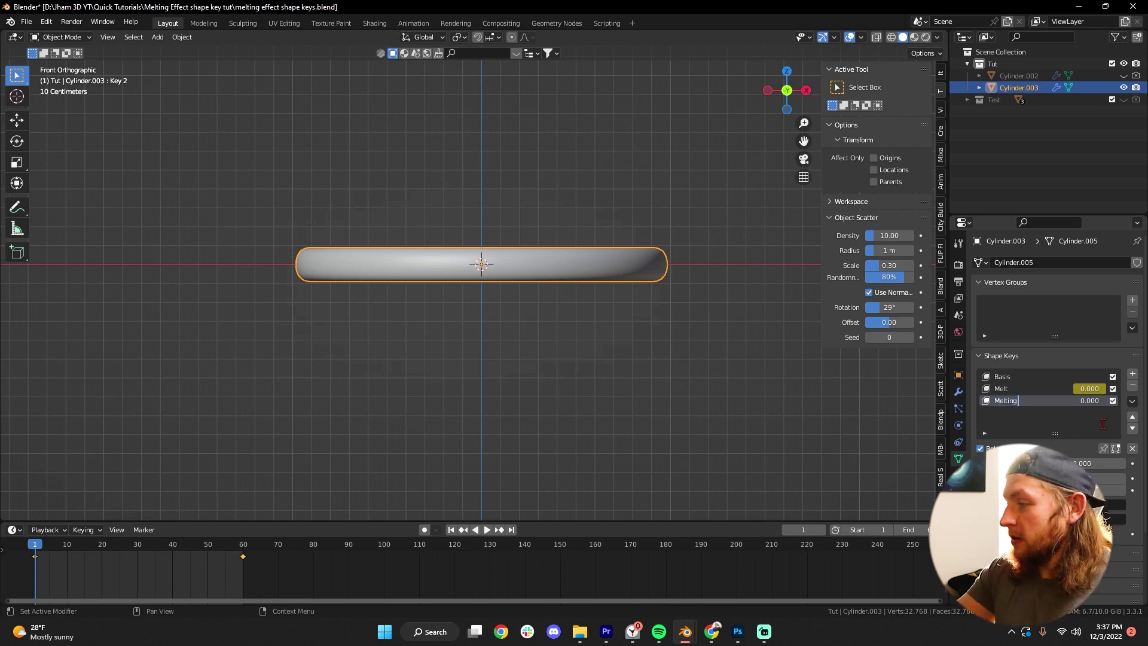
key(BackSpace)
key(BackSpace)
text(De)
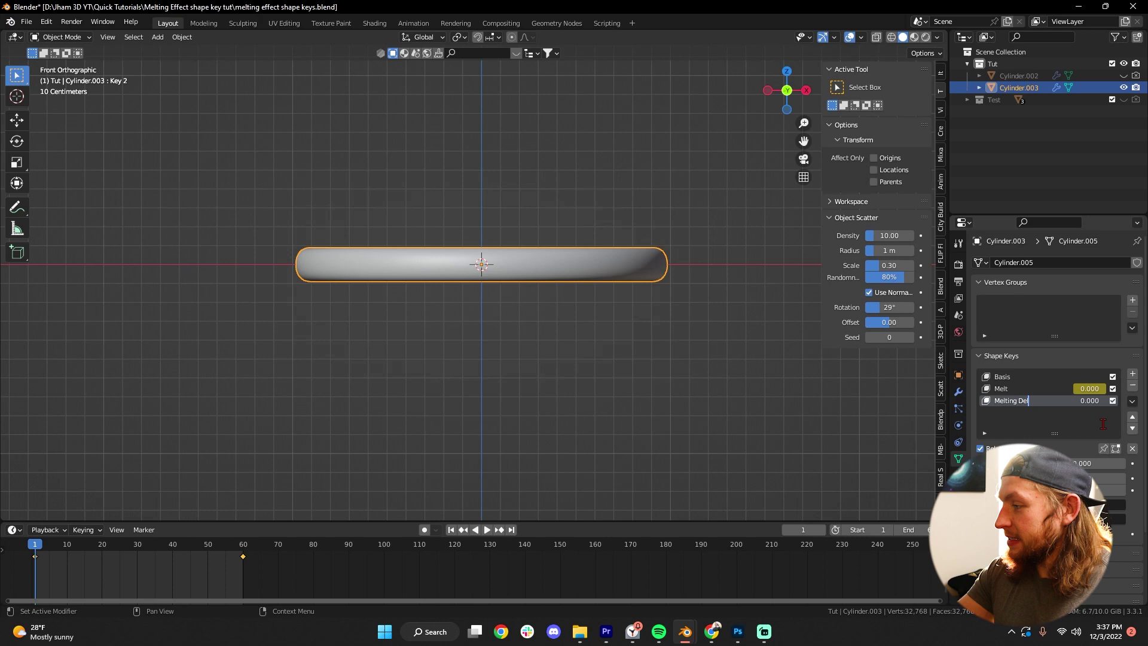
text(tailed)
key(Return)
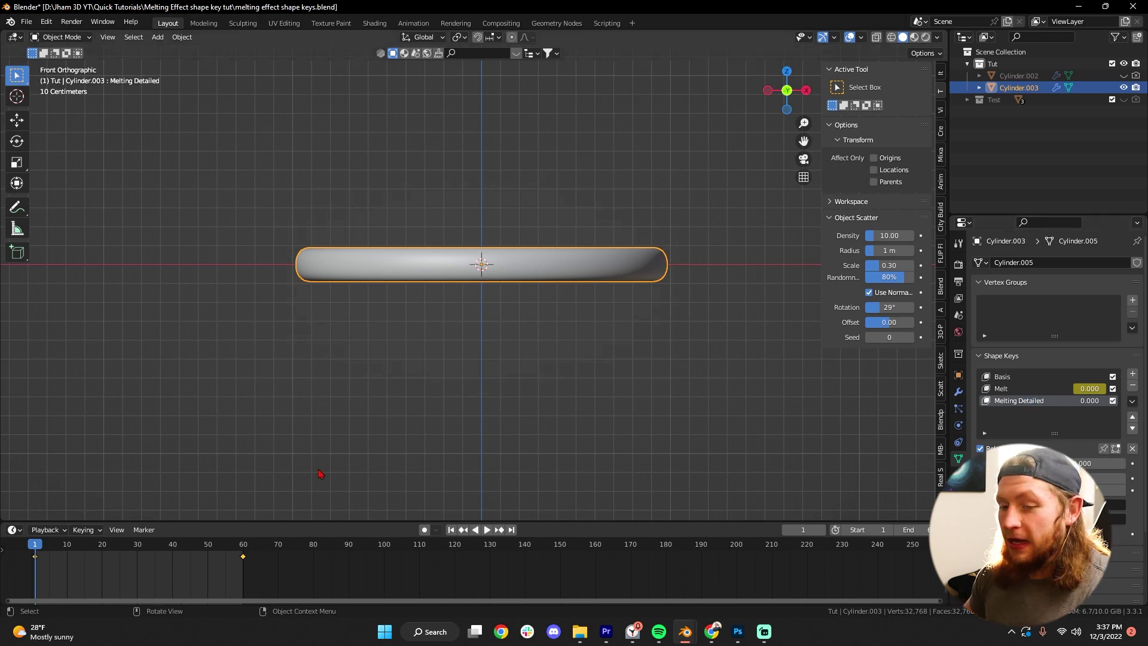
- In the Melting Detailed shape key, pull the selected ring vertices down about 1 m along Z using proportional editing with Random falloff
key(Tab)
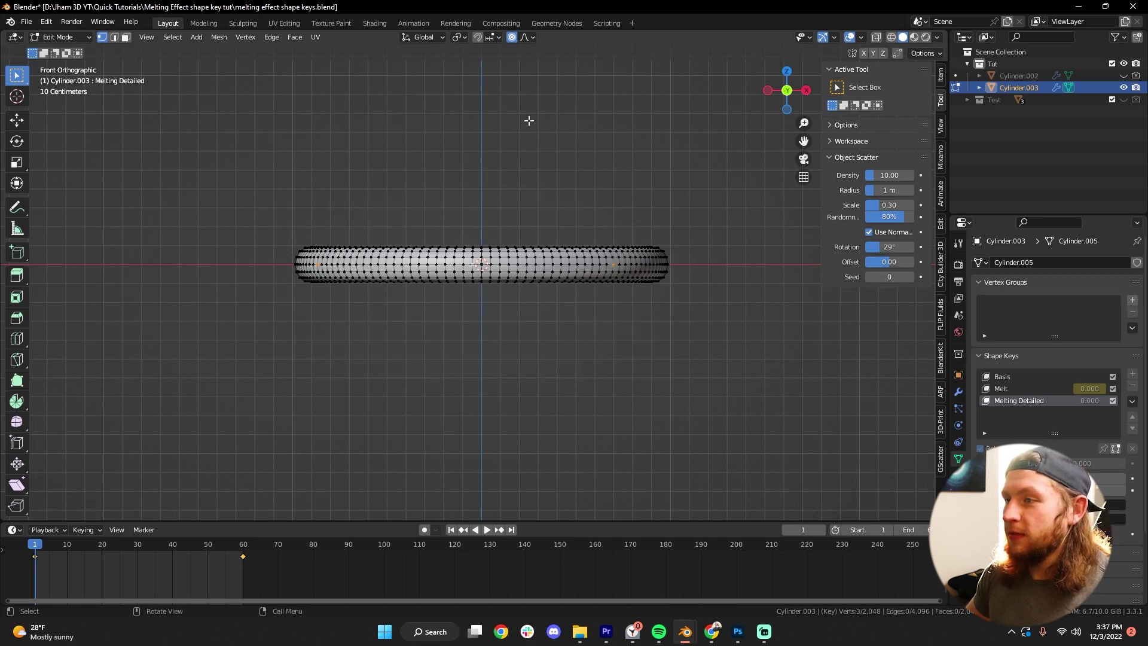
click(530, 38)
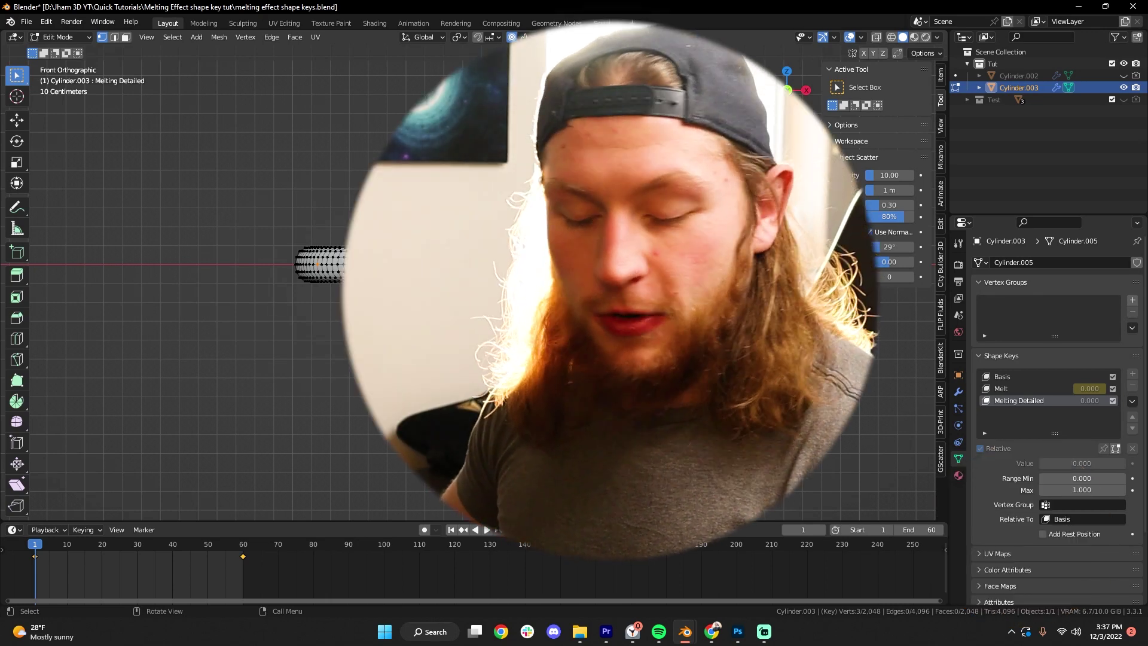
key(g)
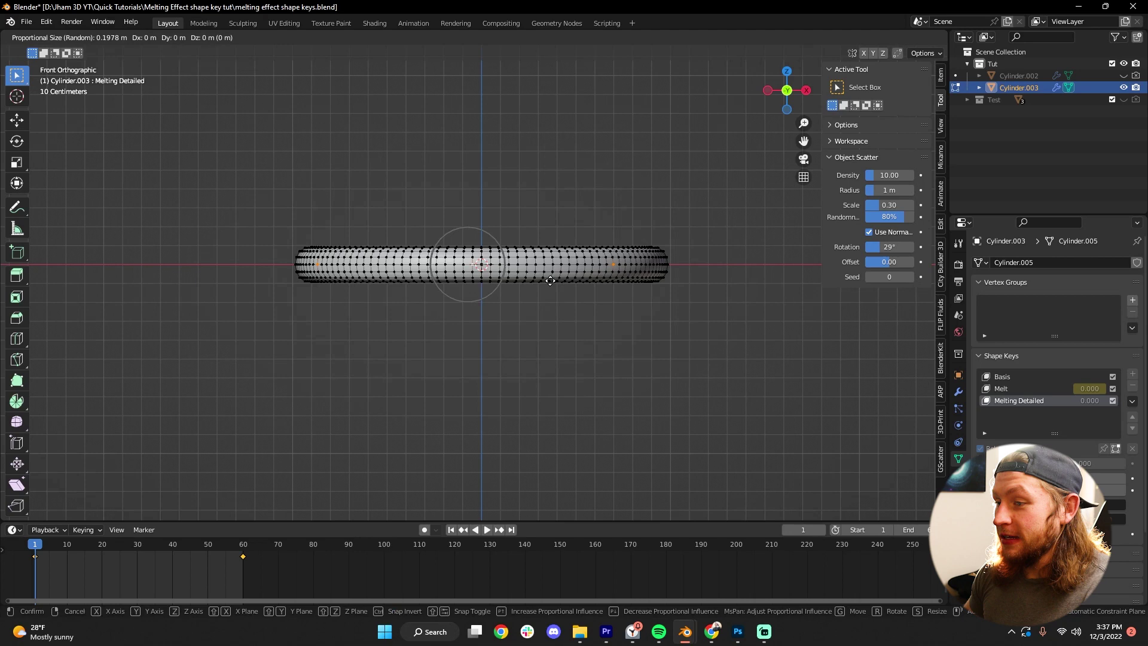
key(z)
scroll(550, 281, down, 13)
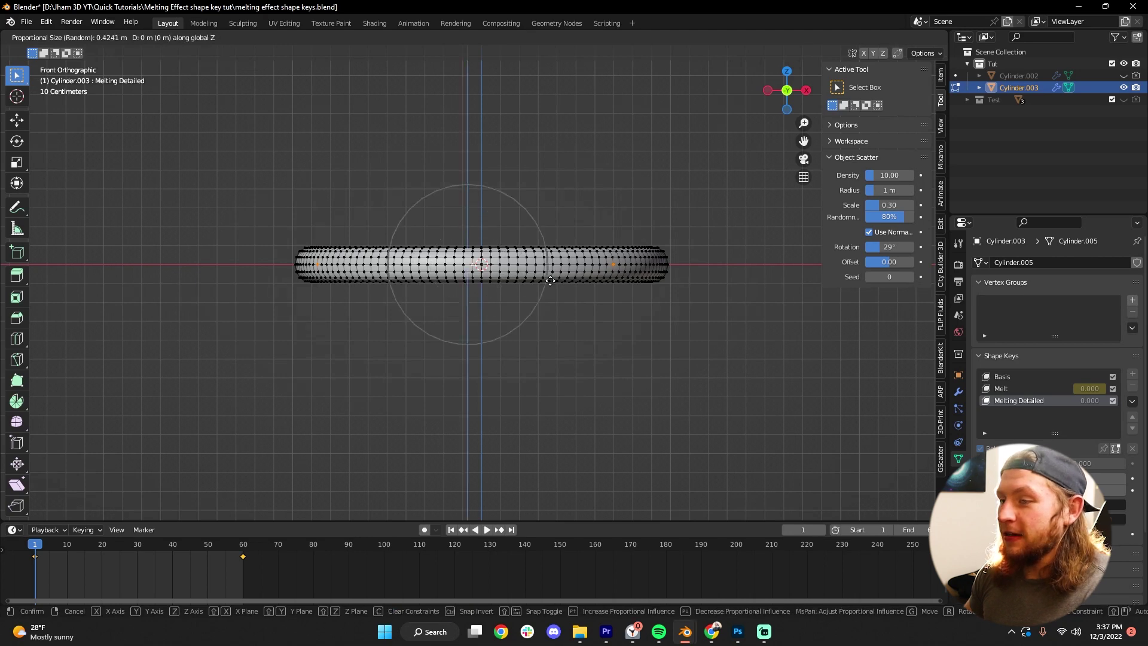
scroll(550, 280, down, 1)
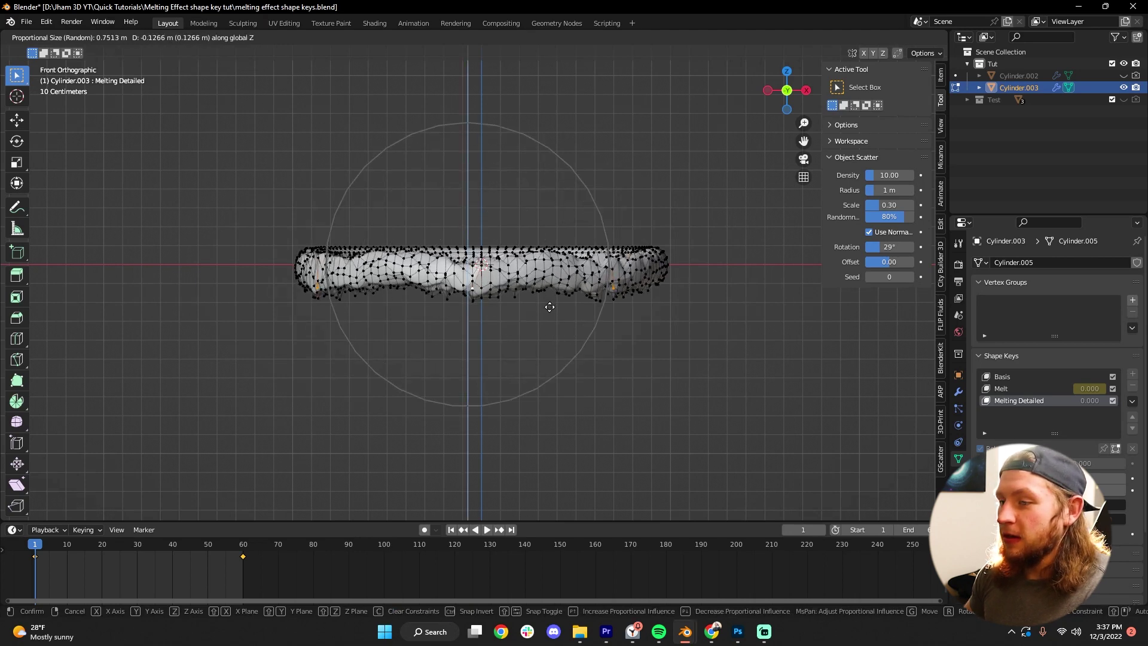
scroll(554, 371, up, 5)
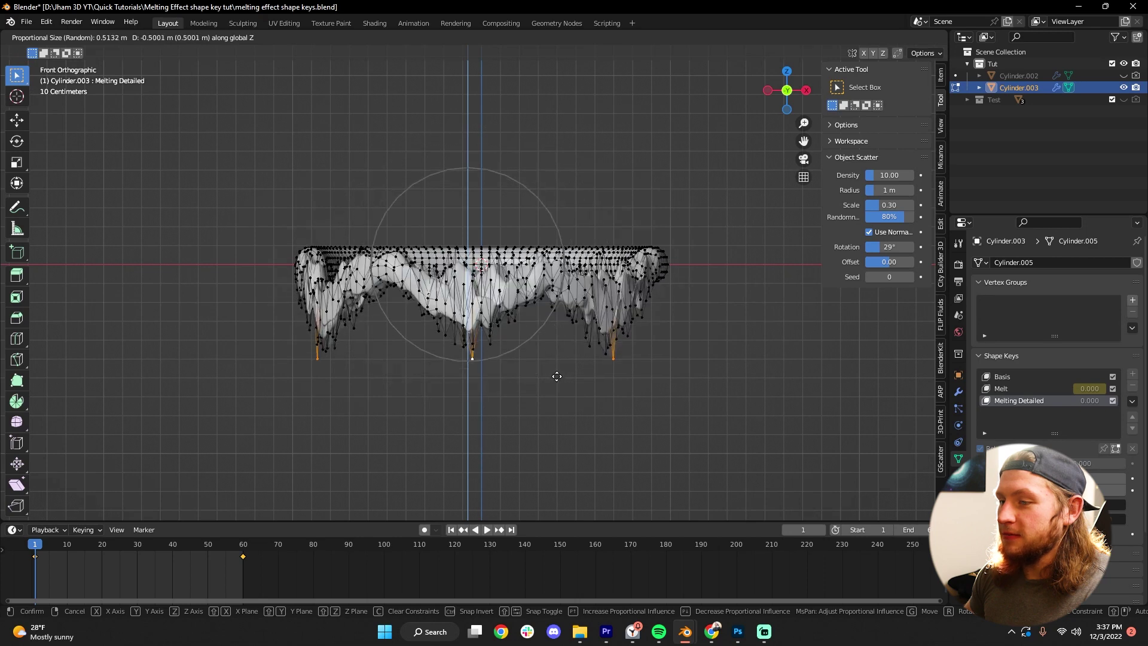
click(569, 472)
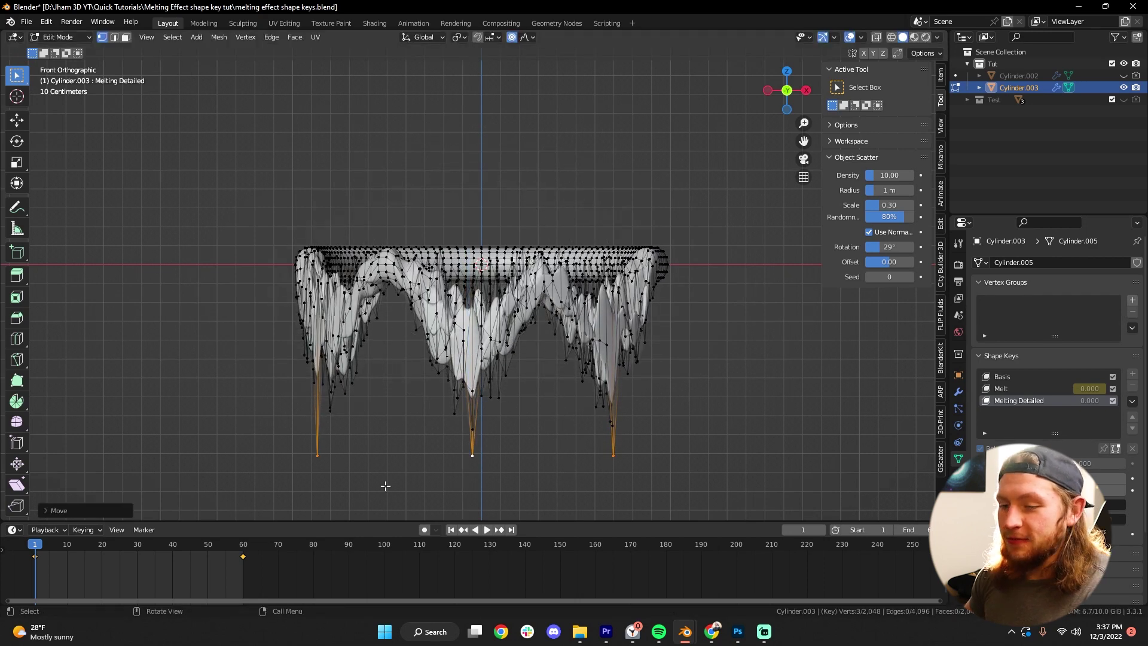
key(Tab)
scroll(480, 466, down, 1)
key(Tab)
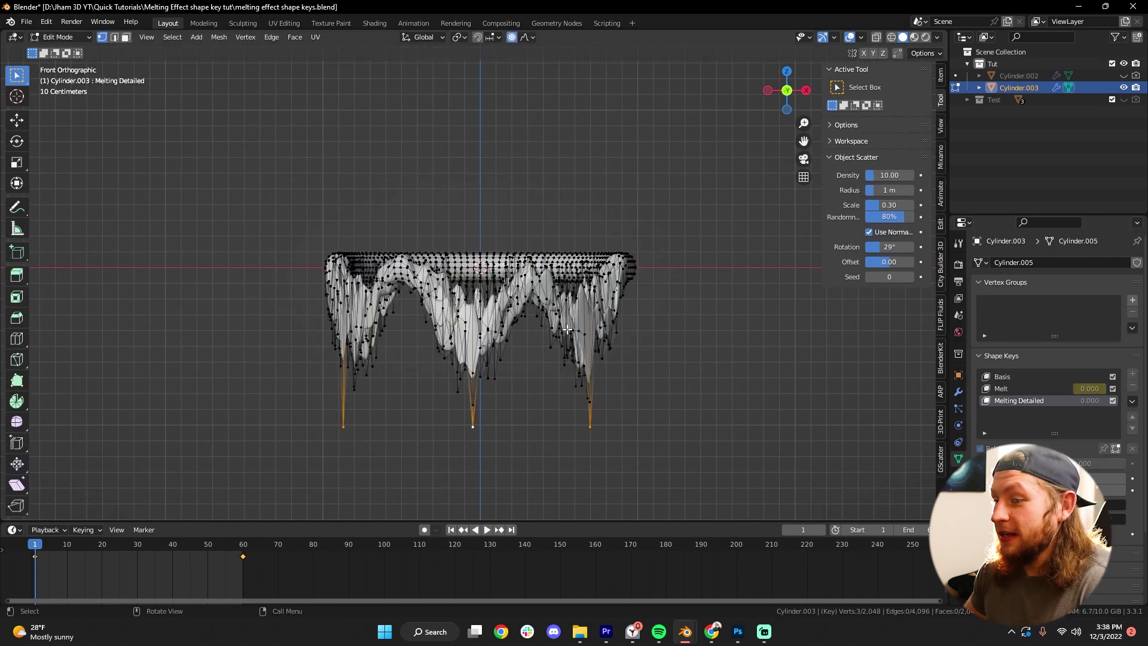
key(Tab)
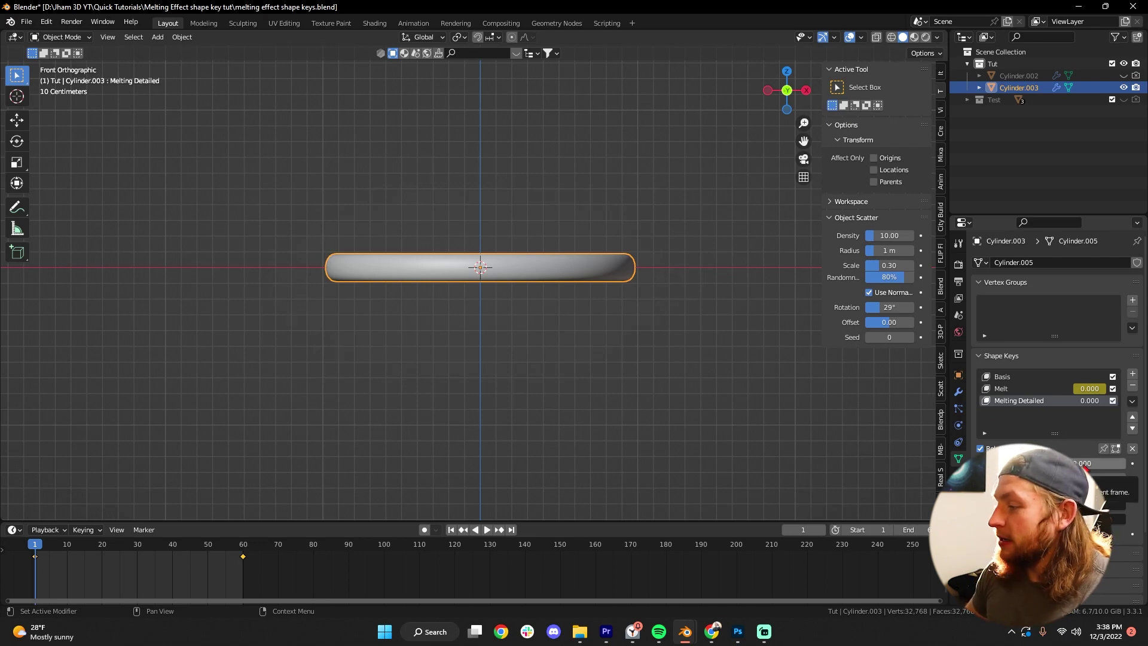
- Keyframe the Melting Detailed shape key's value at 0 on frame 1
right_click(1085, 465)
click(1079, 465)
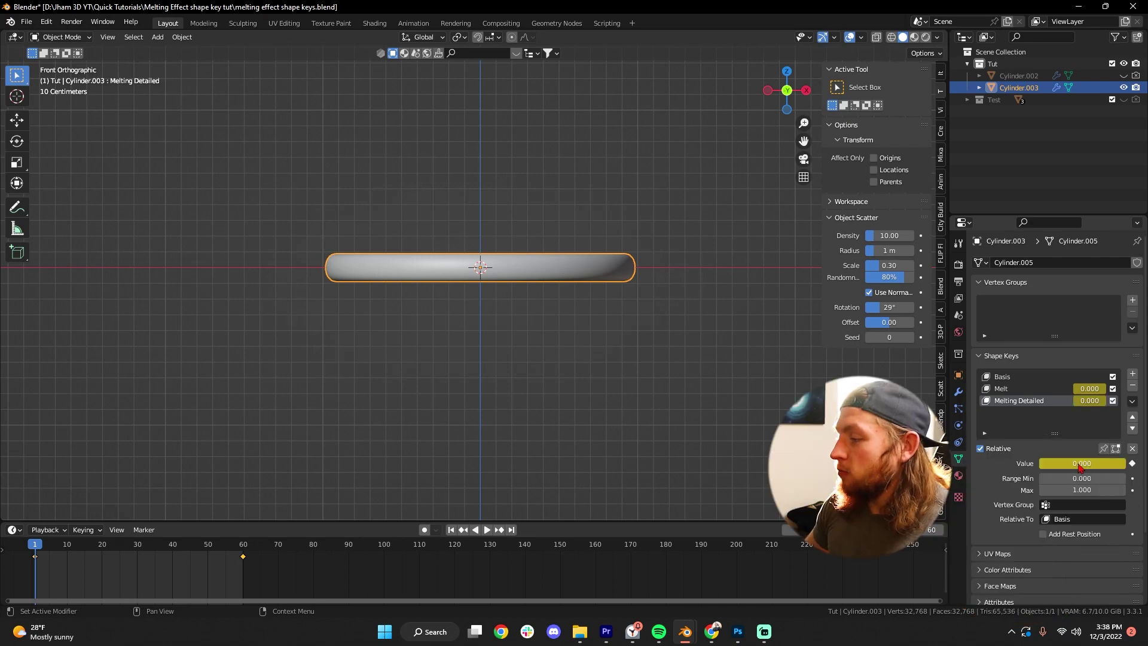
key(space)
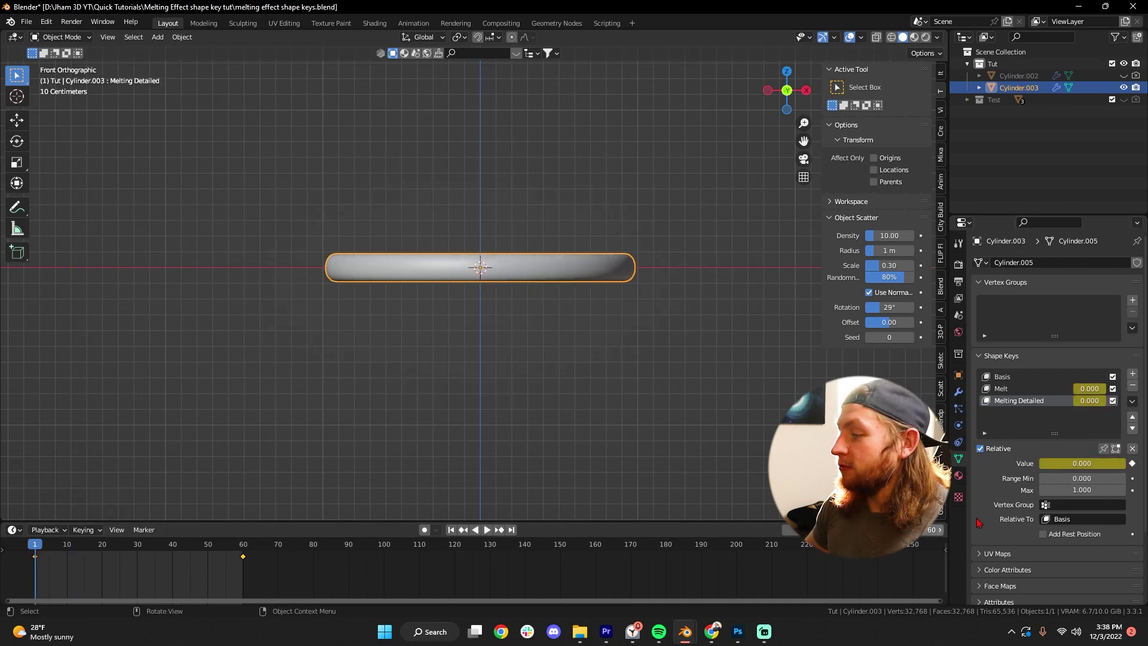
- Keyframe the Melting Detailed value at 0.3 on frame 60 and play back the combined melting animation
click(245, 564)
key(space)
key(space)
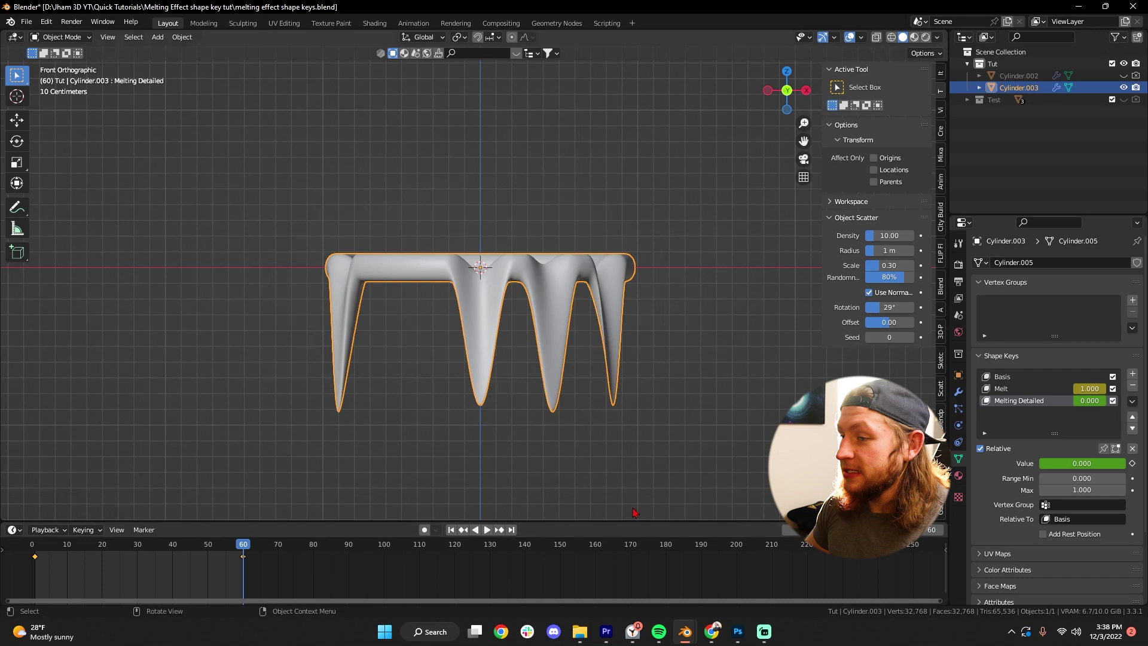
mouse_move(1082, 464)
mouse_down()
mouse_move(1111, 463)
mouse_move(1069, 463)
mouse_up()
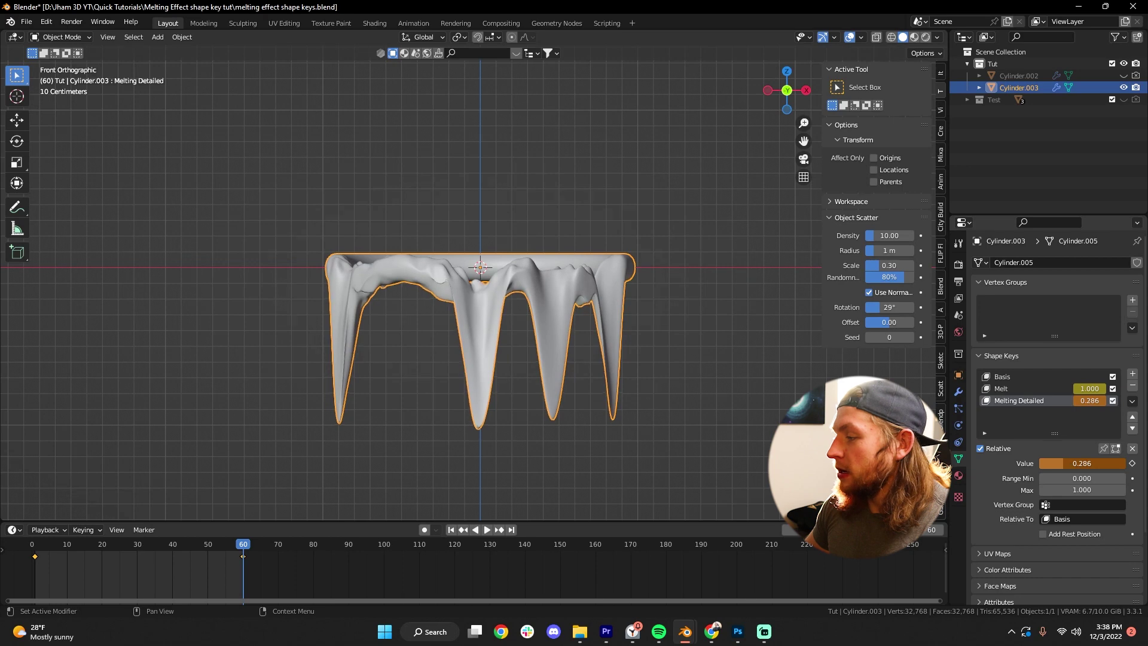
click(1070, 464)
key(ctrl+a)
text(0.3)
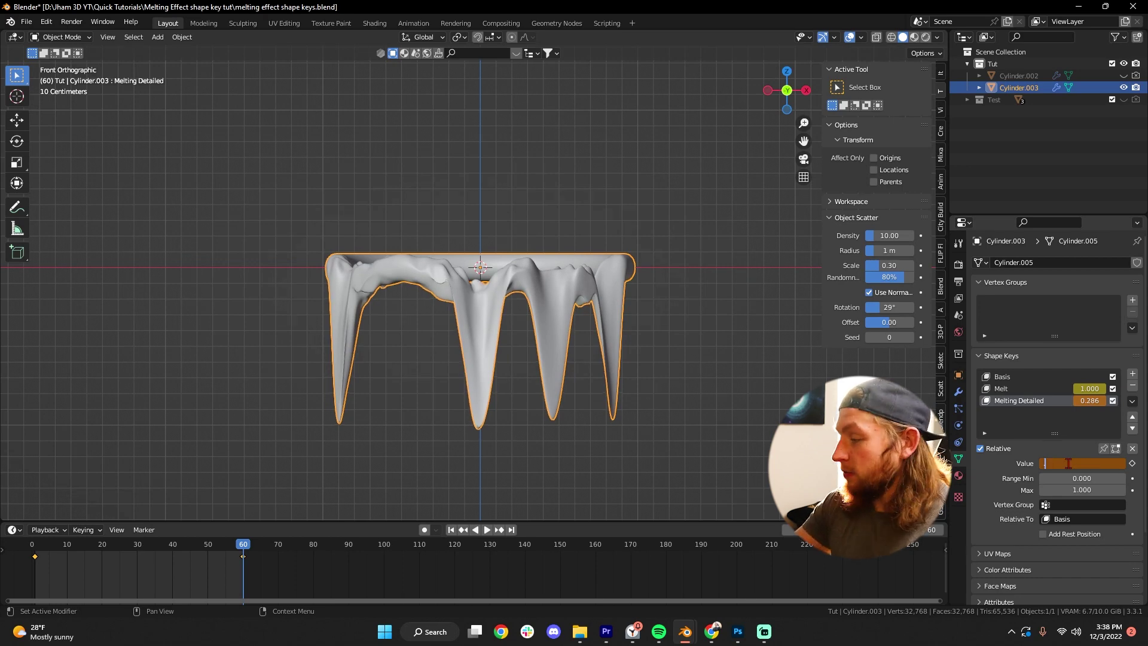
key(Return)
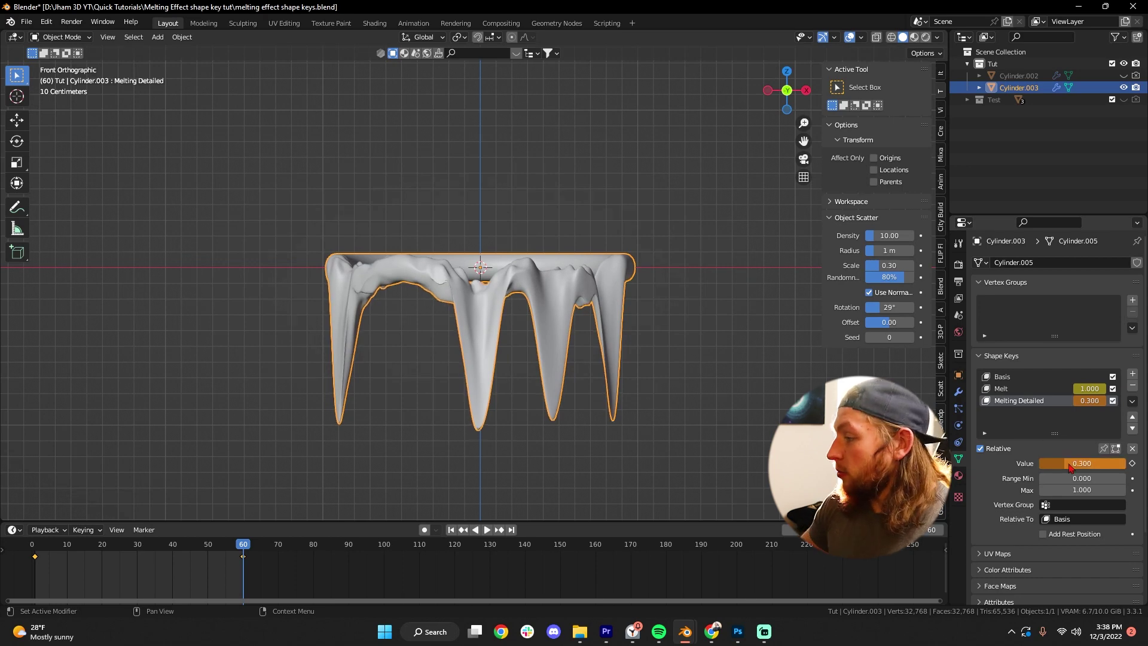
click(1132, 463)
key(shift+ctrl+space)
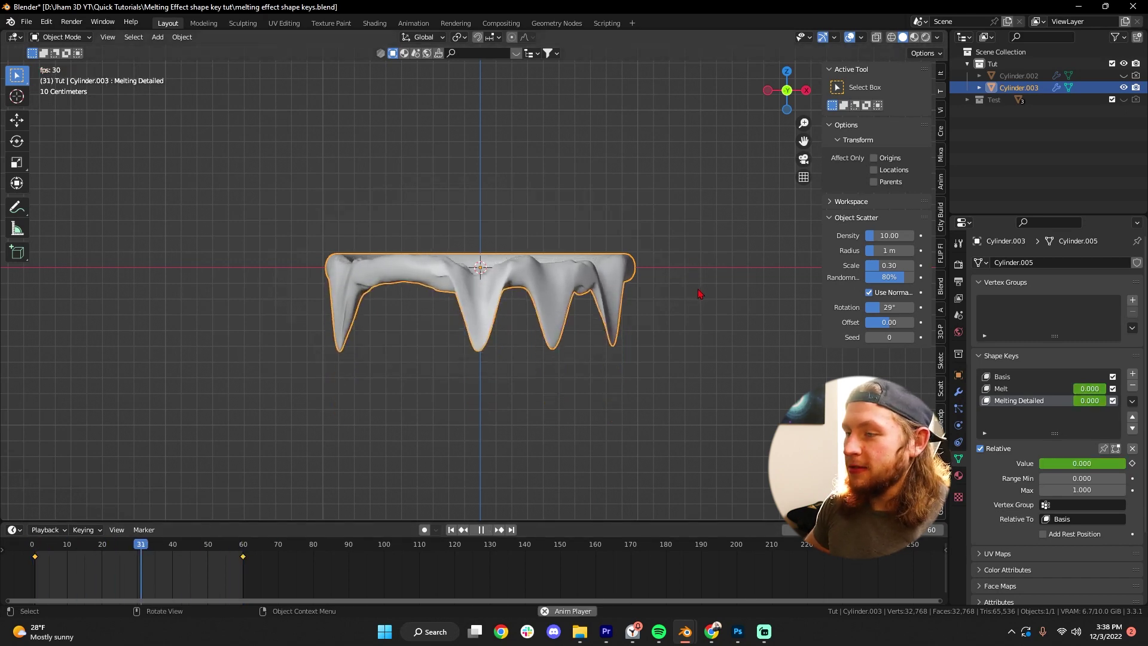
key(Escape)
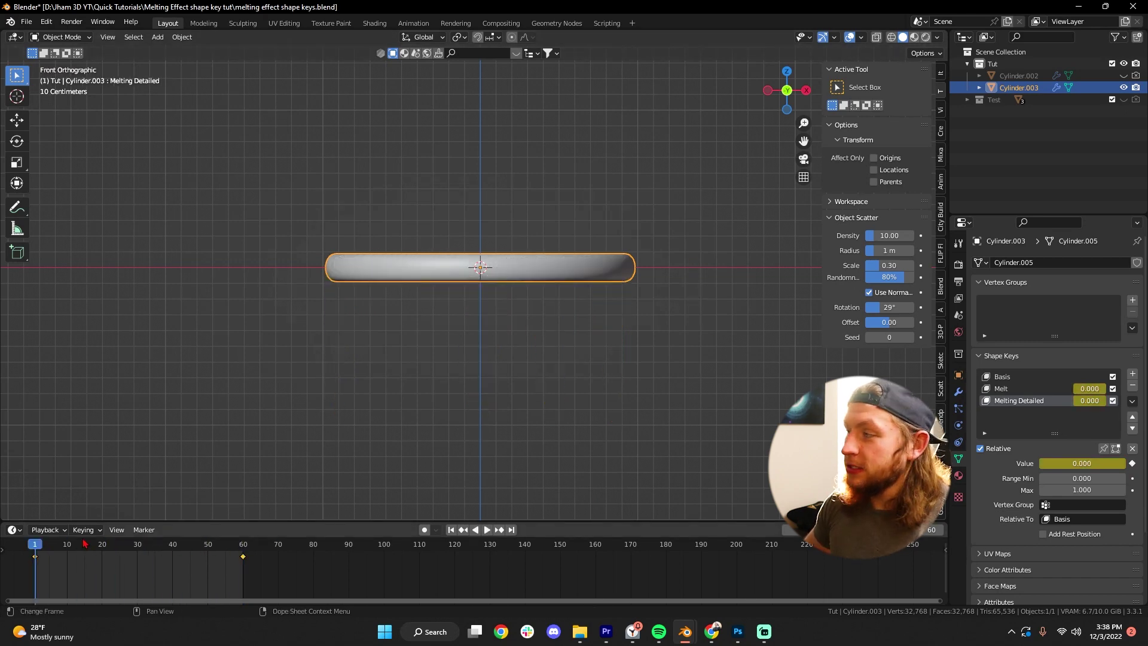
- Hide the Tut collection and show the Test collection in the viewport and render
click(966, 64)
click(1123, 64)
click(1135, 63)
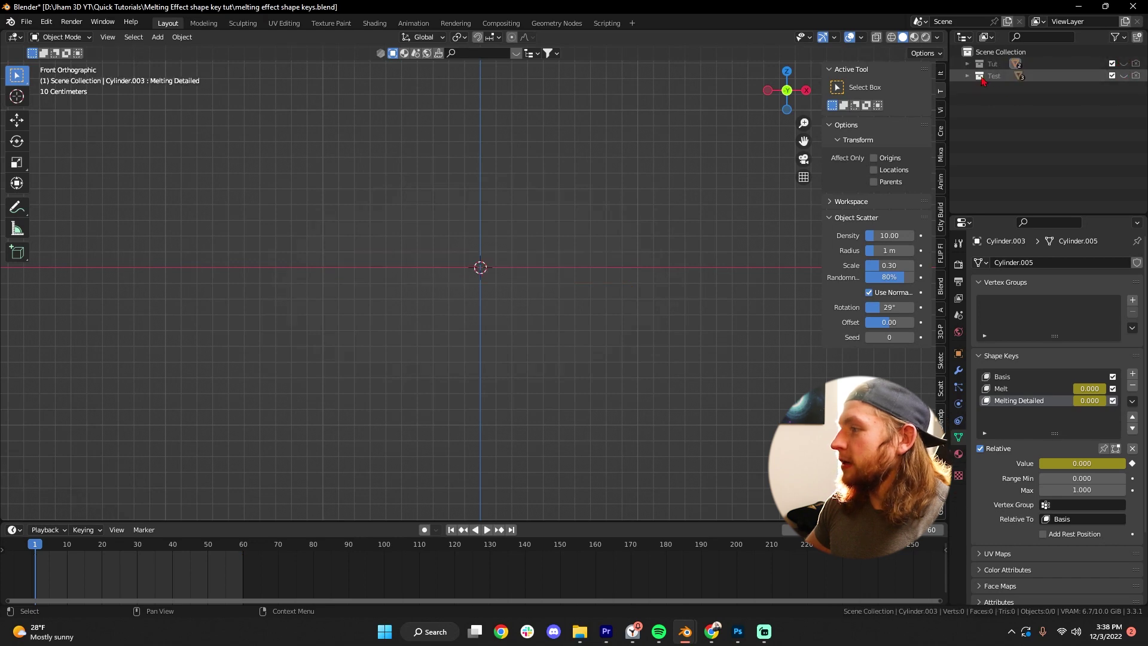
click(967, 76)
click(1123, 76)
click(1136, 76)
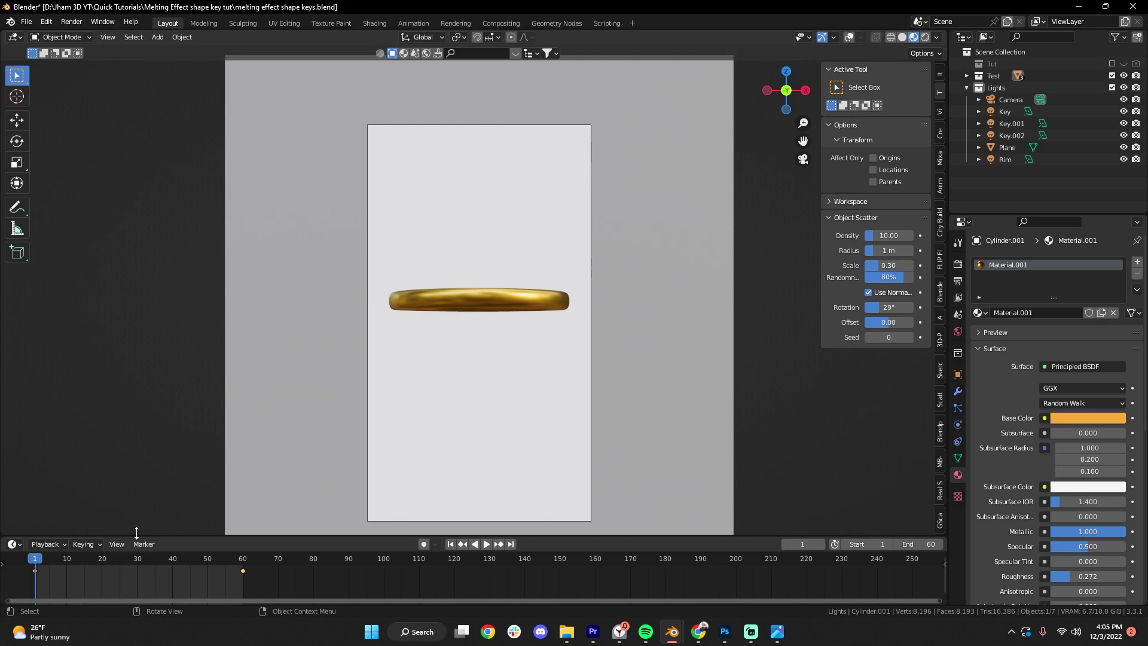
- Change the timeline area to the Shader Editor, enlarge it and reposition the Principled BSDF node of Material.001
click(16, 547)
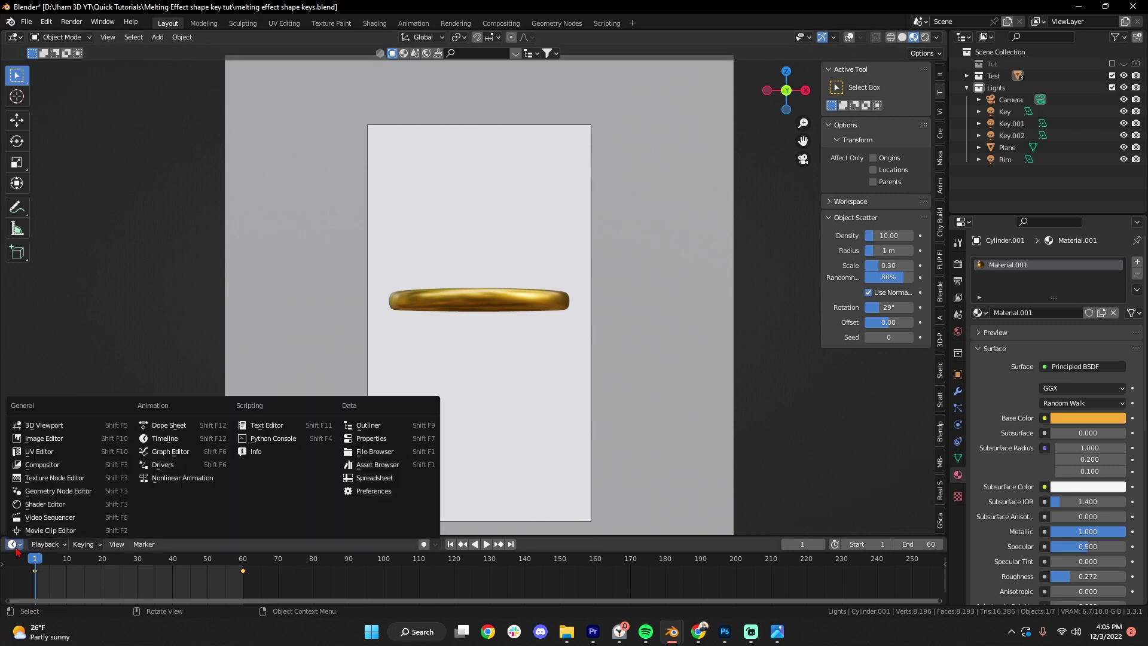
click(54, 505)
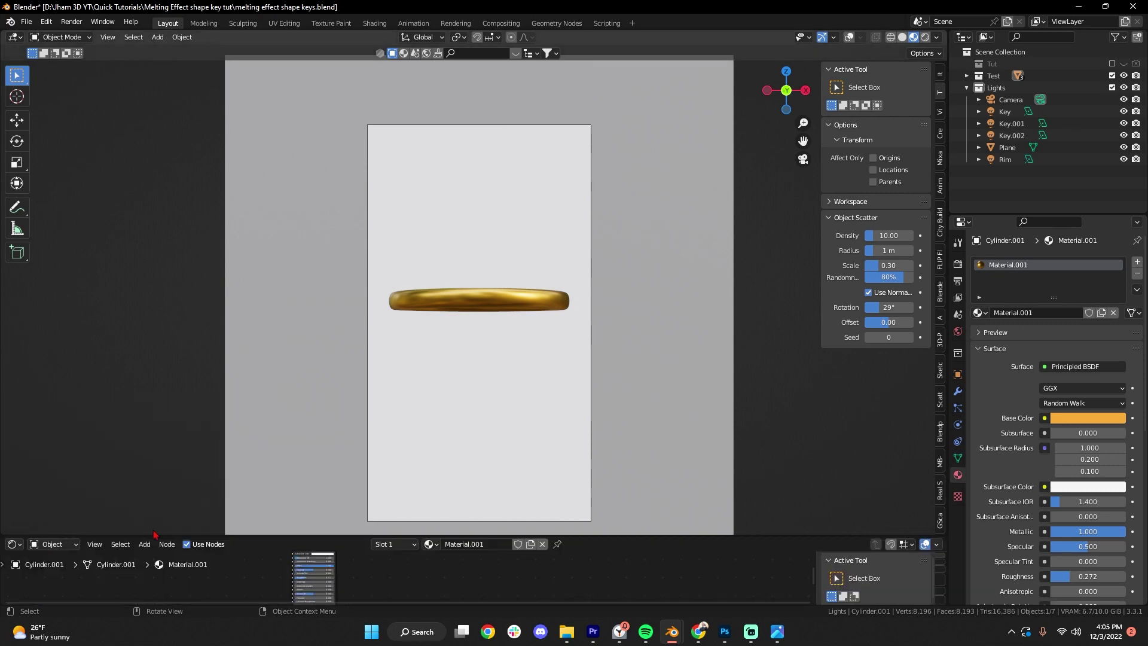
drag(171, 532, 158, 425)
scroll(366, 512, up, 6)
middle_drag(371, 502, 546, 538)
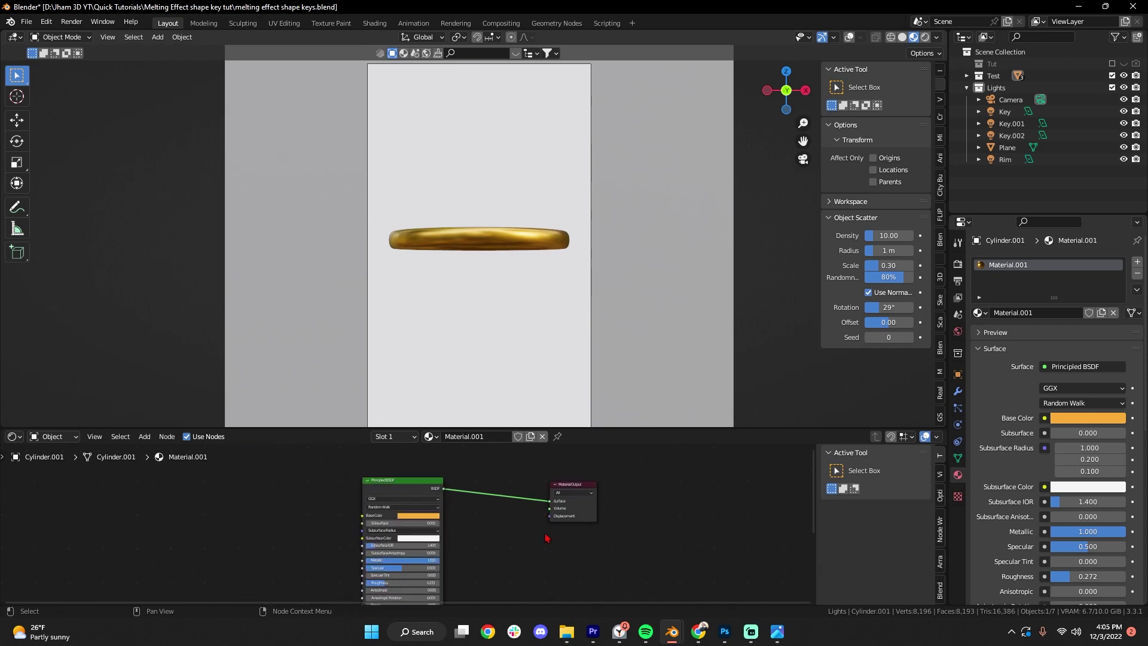
scroll(546, 538, up, 1)
click(416, 483)
drag(414, 483, 435, 495)
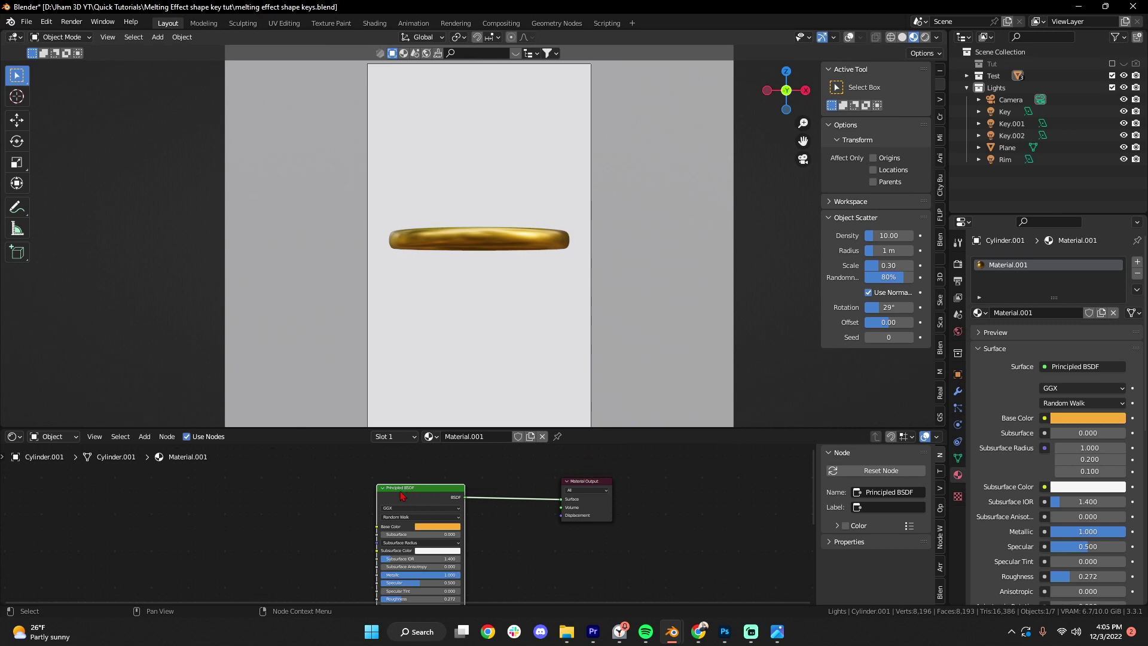
- Add a MixRGB node in front of the Principled BSDF node
key(shift+a)
click(369, 482)
text(mi)
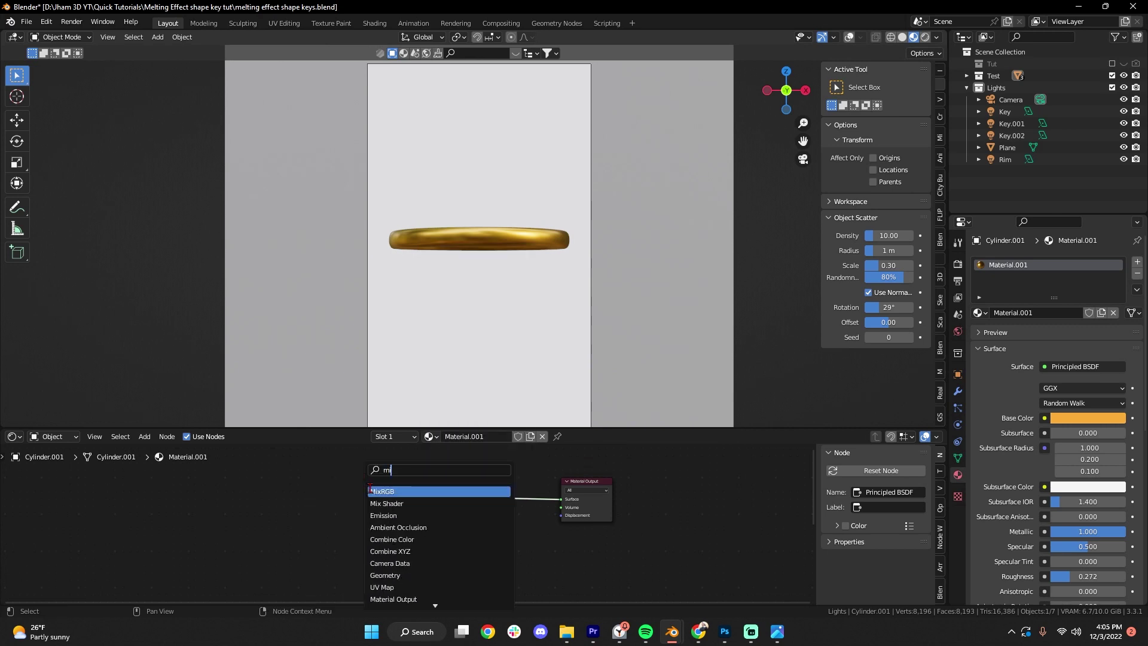
click(376, 492)
click(233, 511)
scroll(325, 507, up, 4)
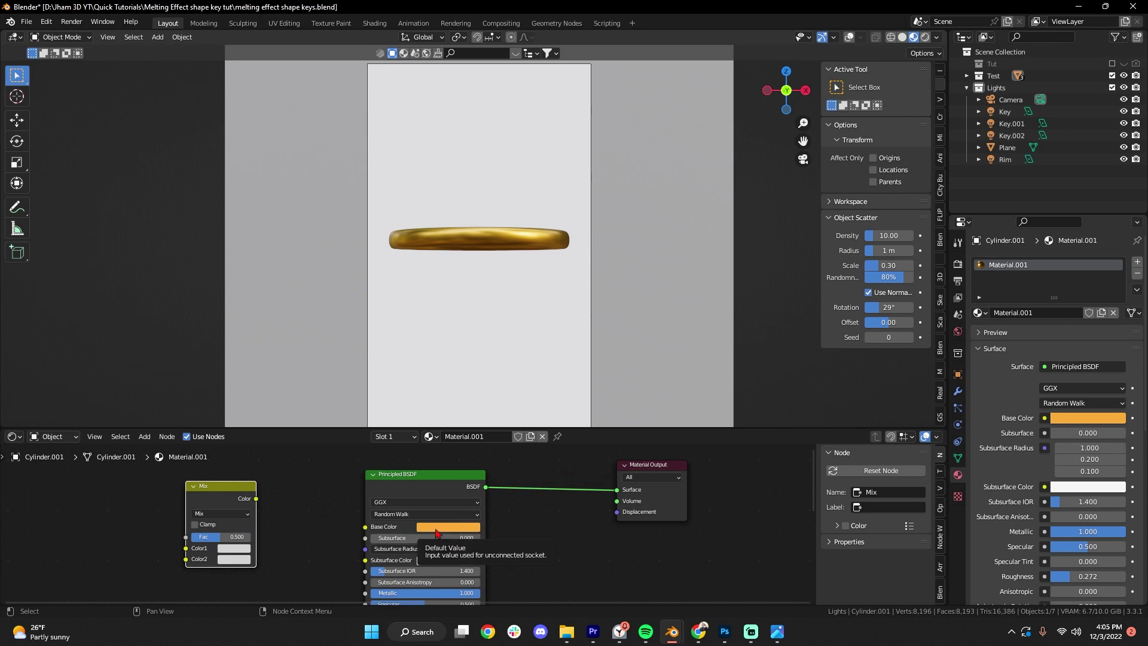
- Copy the gold base color into the Mix node's Color1 and Color2, and connect its Color output to Base Color
key(ctrl)
key(ctrl+c)
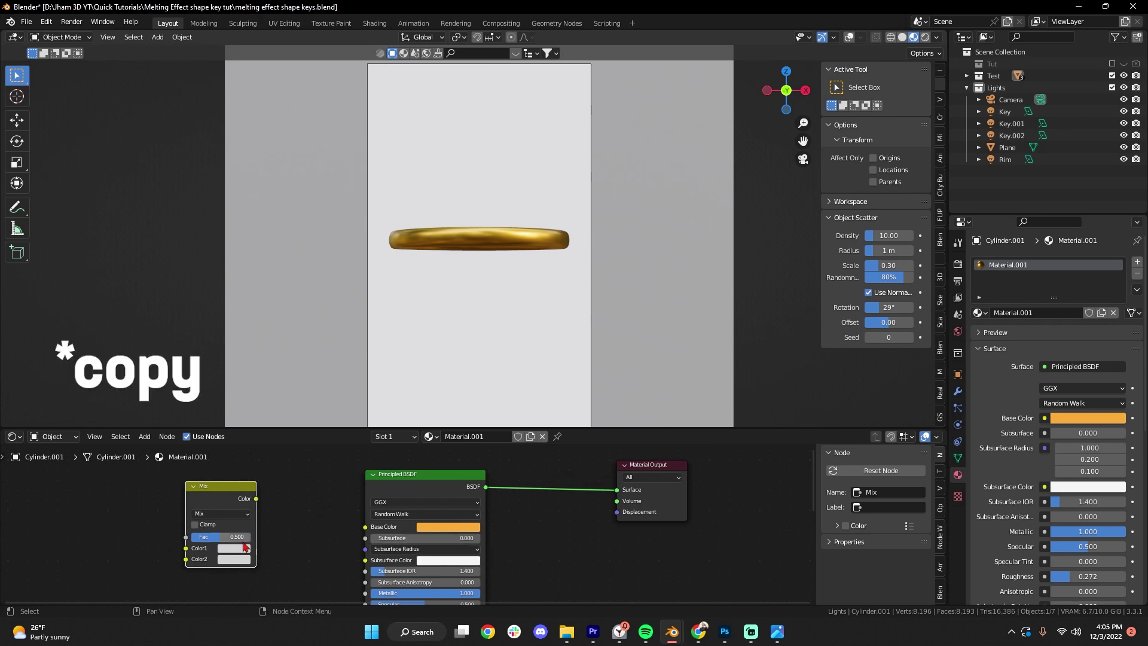
key(ctrl+v)
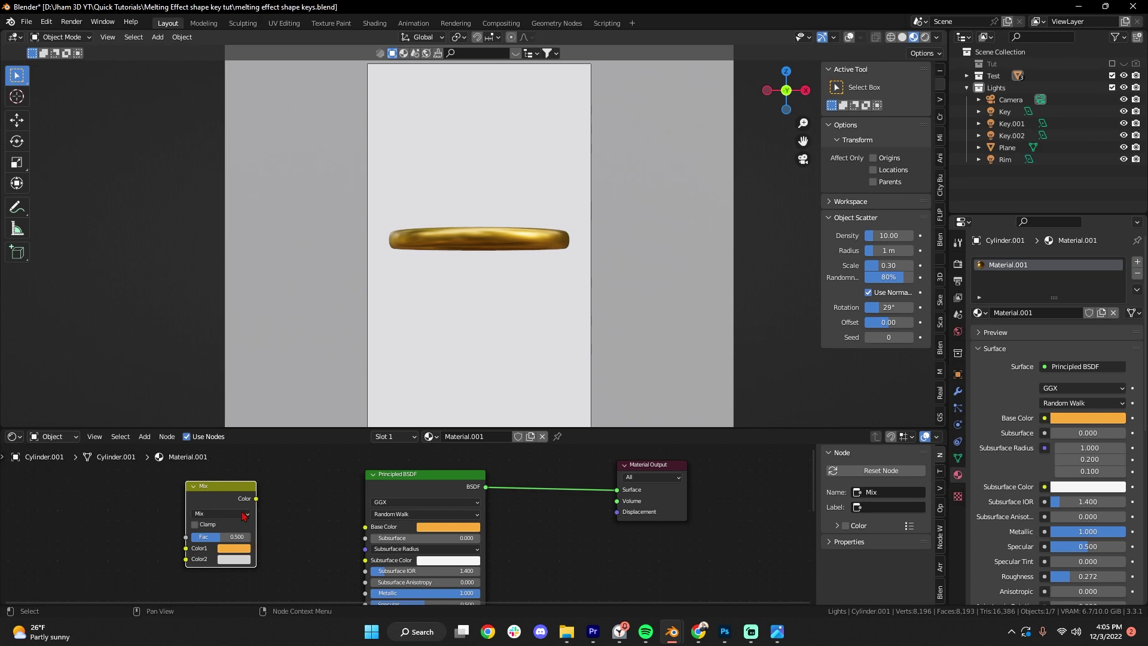
drag(250, 565, 265, 577)
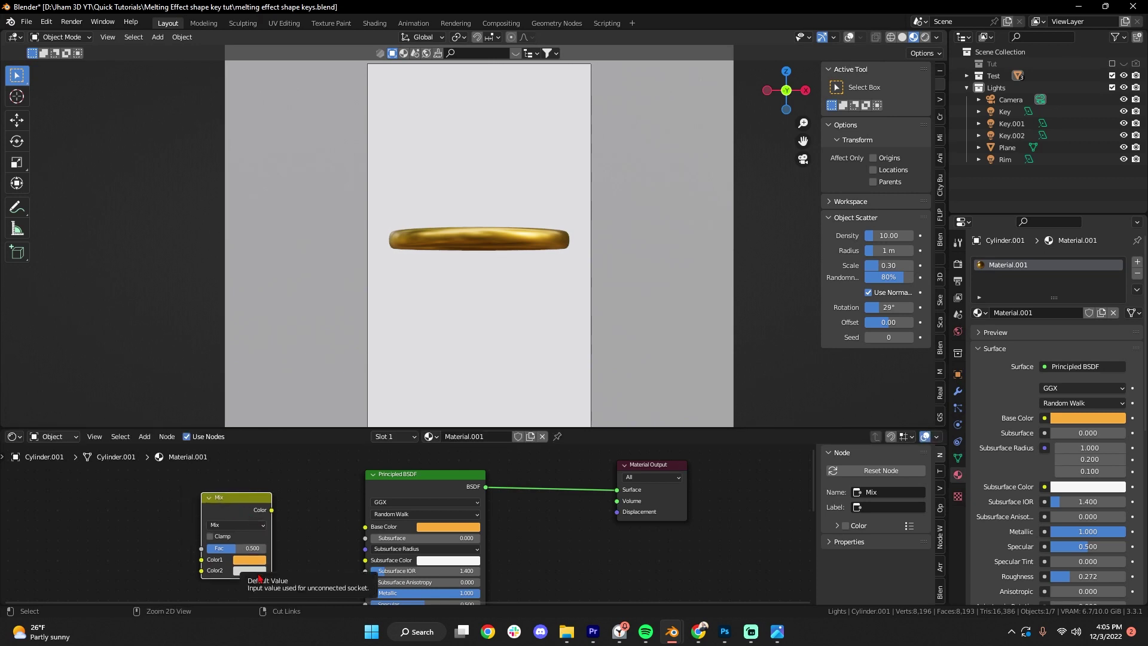
key(ctrl+v)
drag(272, 510, 365, 526)
scroll(489, 364, up, 1)
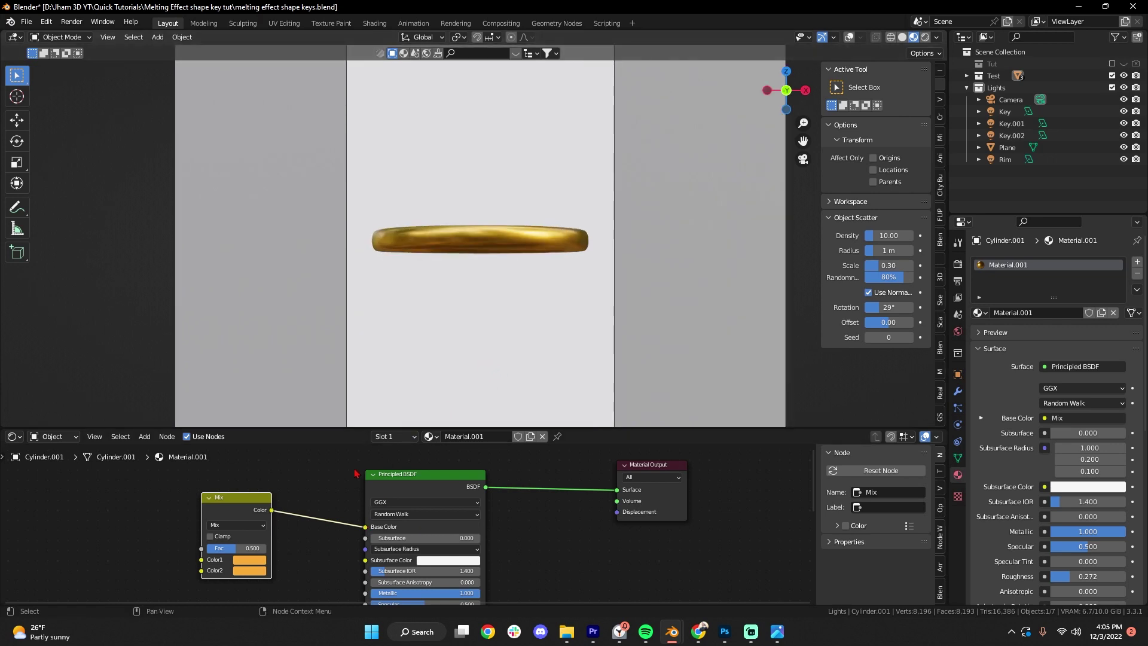
- Change the Mix node's Color2 to red and set its factor to 0.5
scroll(319, 510, up, 1)
drag(217, 507, 232, 508)
middle_drag(232, 592, 237, 576)
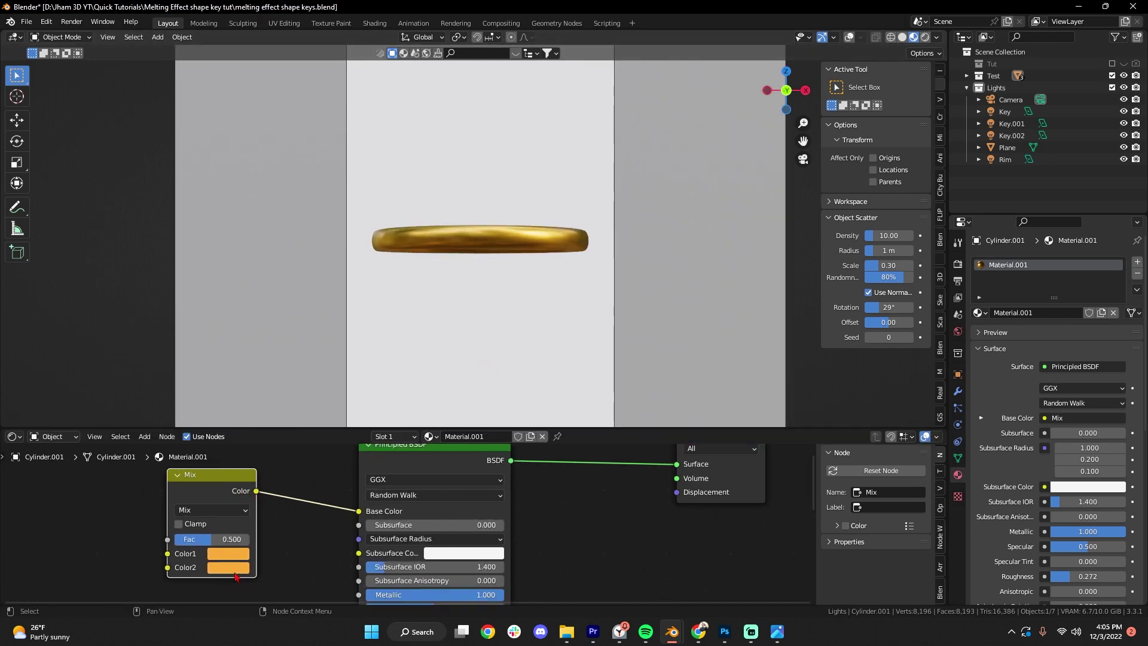
click(235, 573)
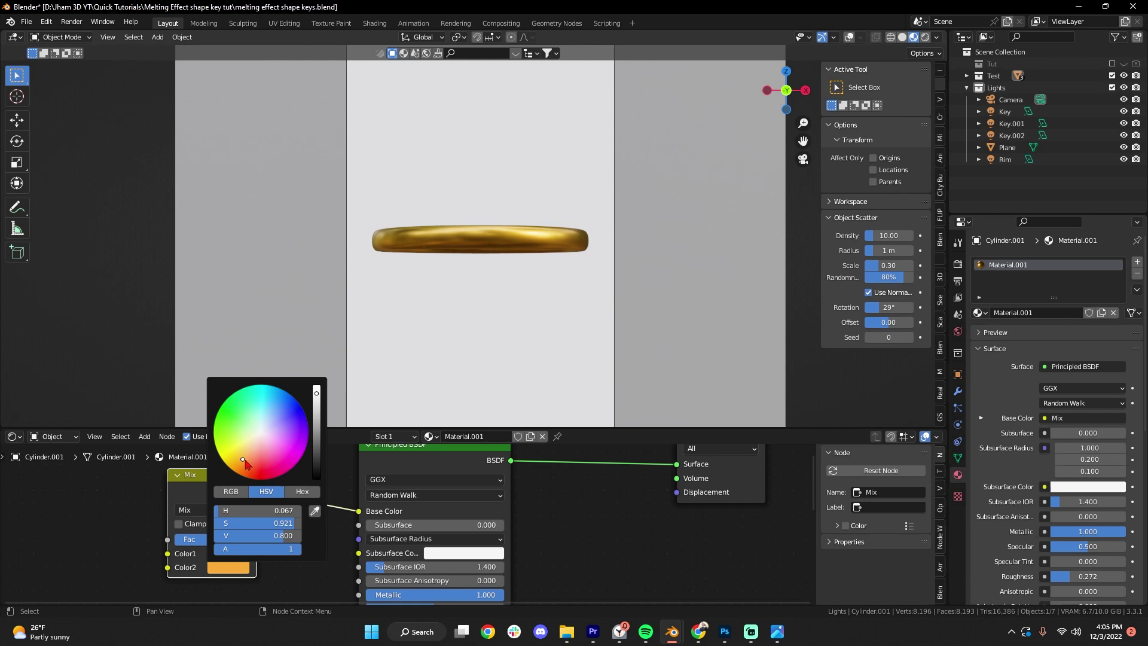
drag(243, 459, 257, 462)
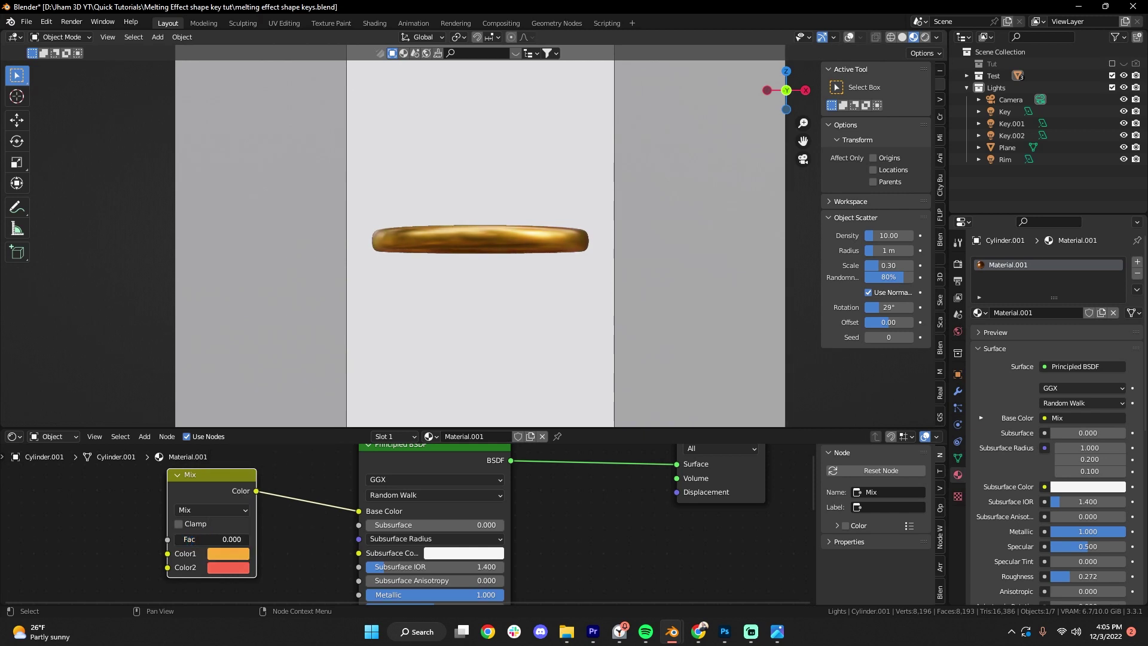
mouse_move(209, 538)
mouse_down()
mouse_move(249, 539)
mouse_move(176, 539)
mouse_move(249, 539)
mouse_move(212, 538)
mouse_up()
- Add a ColorRamp node in front of the Mix node
scroll(404, 525, down, 8)
key(shift+a)
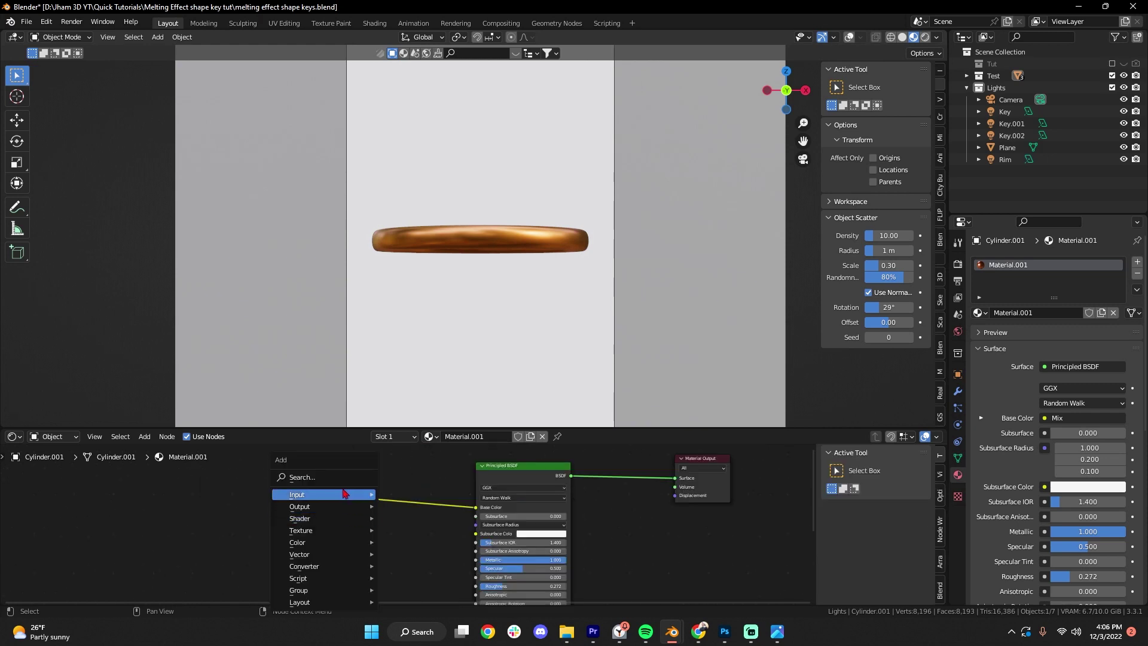
click(337, 477)
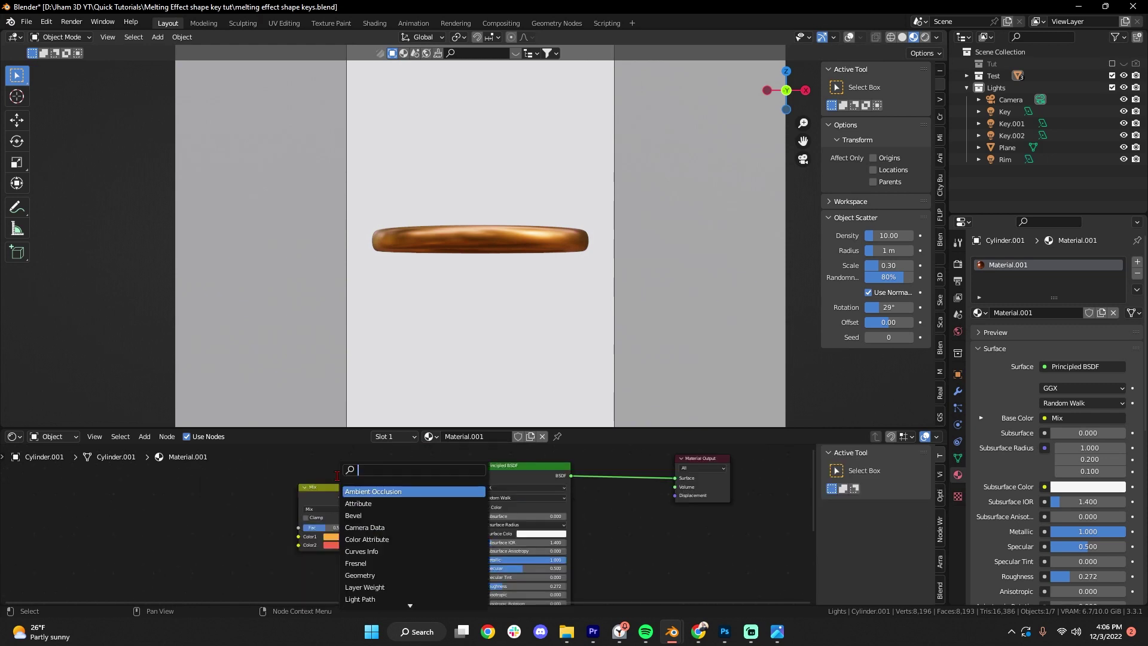
text(col)
click(361, 488)
click(223, 532)
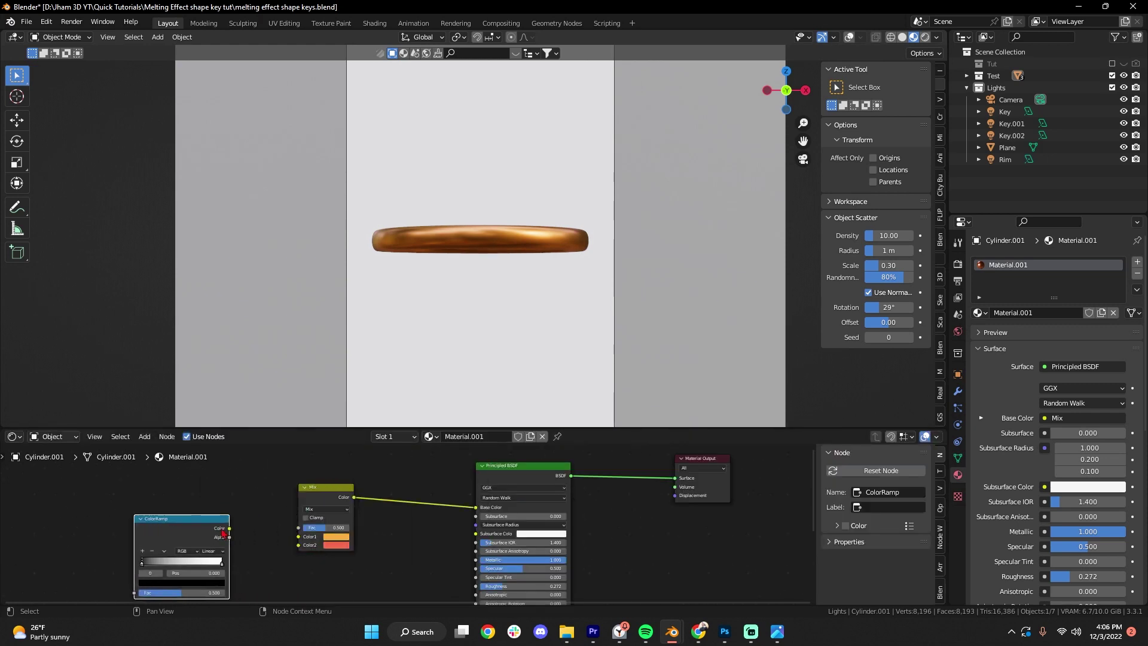
scroll(223, 532, up, 1)
scroll(203, 547, up, 2)
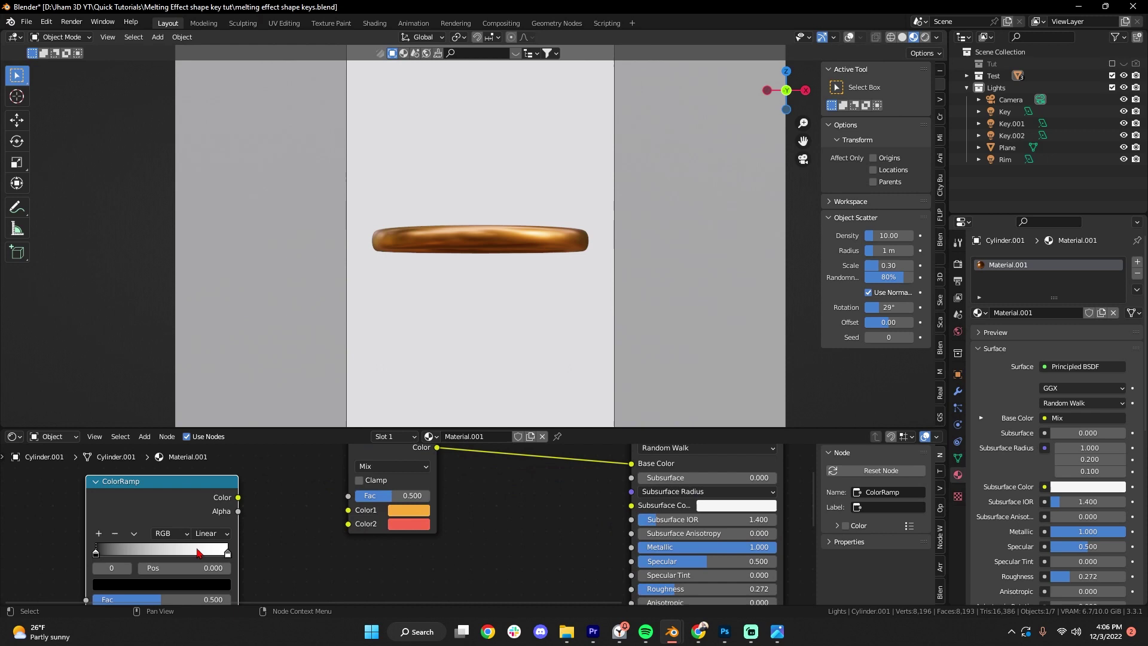
- Copy the Mix node's red into the ColorRamp's first stop, and connect the ramp's Color output to the Mix node's Color2
scroll(197, 549, up, 1)
middle_drag(173, 554, 250, 535)
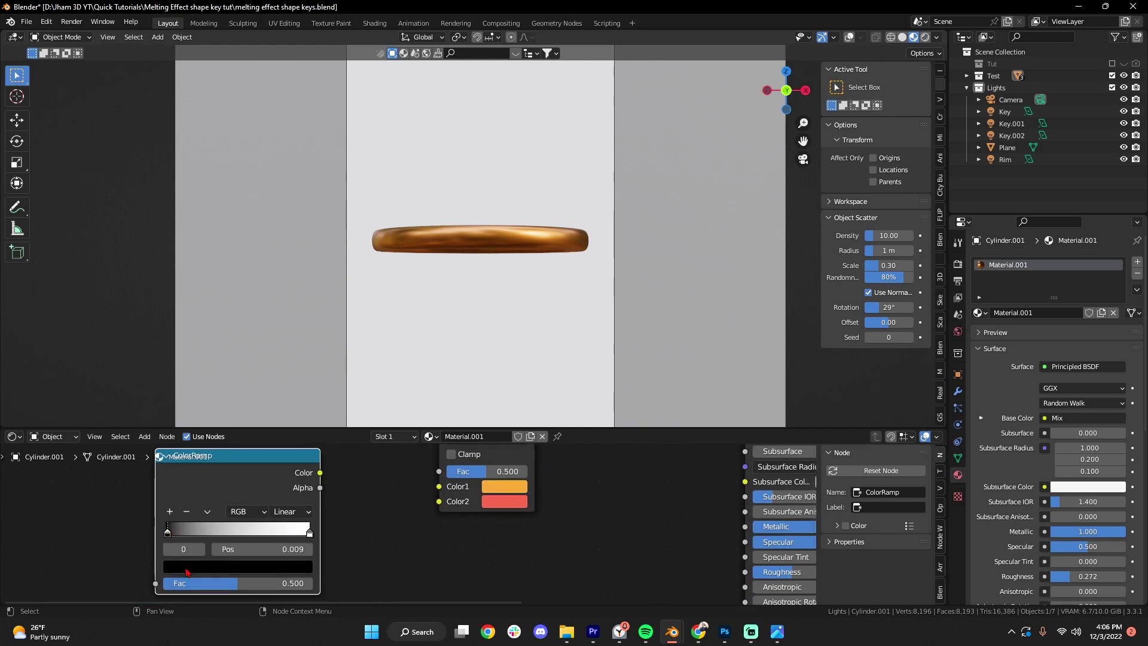
key(ctrl+v)
middle_drag(320, 508, 301, 535)
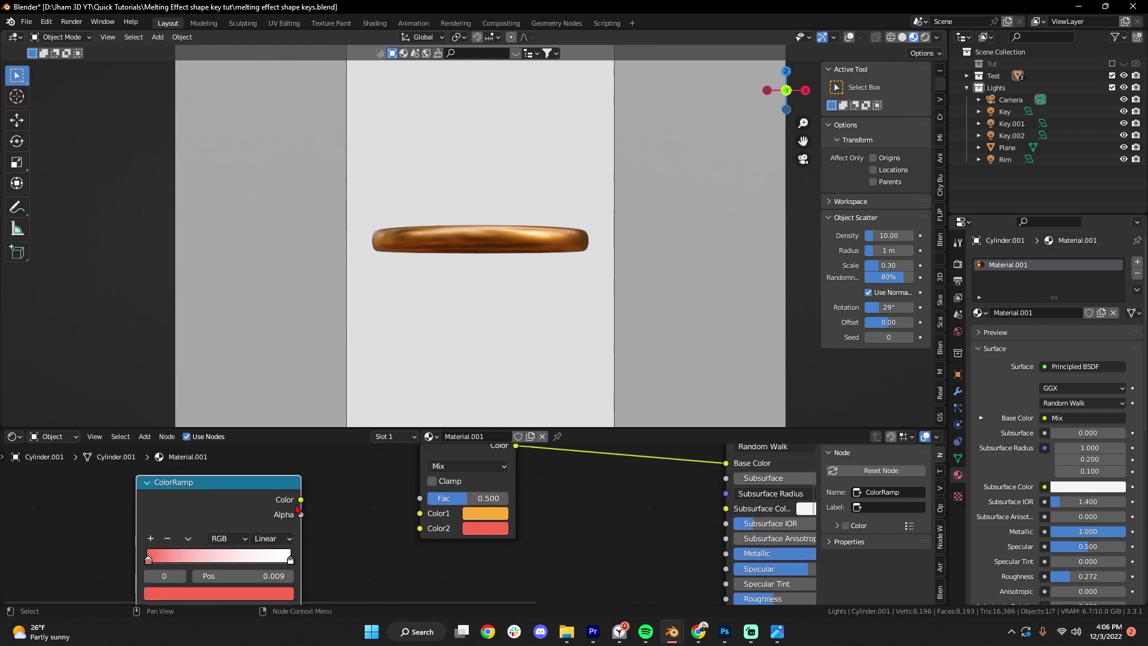
drag(301, 500, 314, 499)
drag(349, 532, 427, 532)
drag(268, 499, 317, 517)
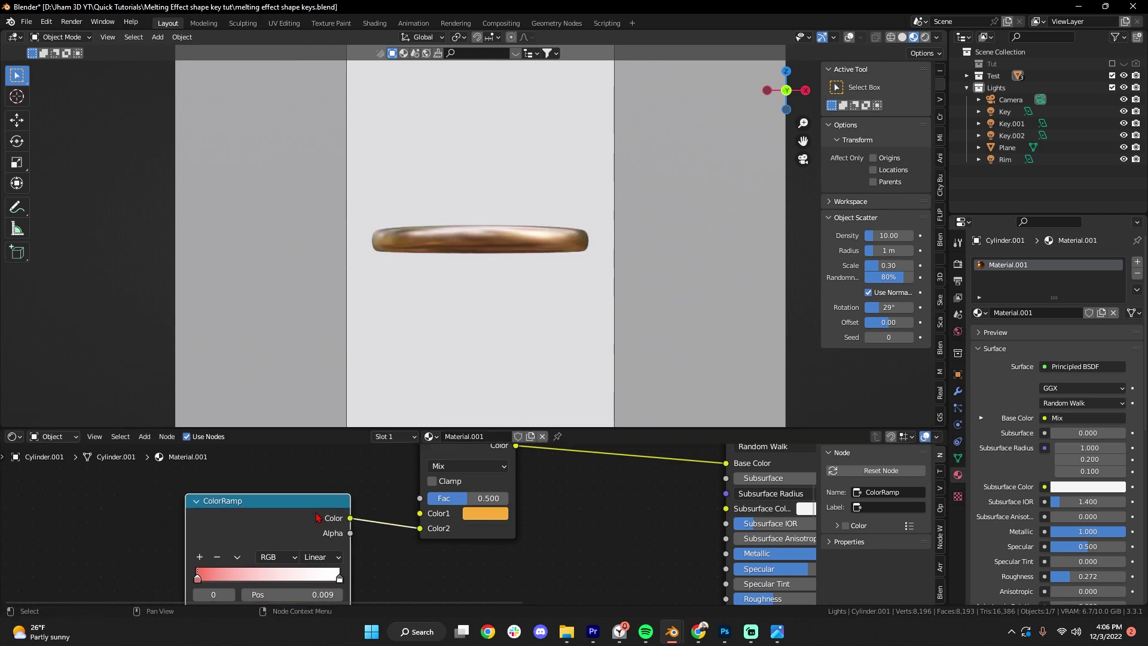
- Add a Layer Weight node in front of the ColorRamp and connect its Facing output to the ramp's Fac input
scroll(317, 518, down, 2)
key(shift+a)
text(lay)
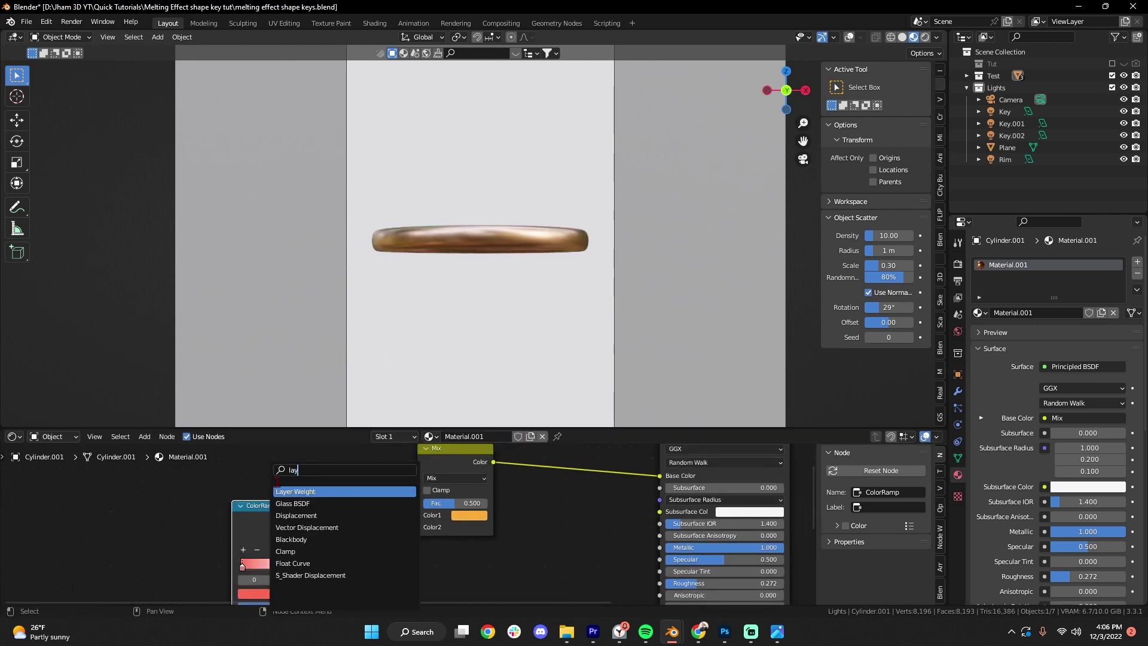
click(279, 491)
click(142, 540)
middle_drag(142, 540, 209, 505)
scroll(210, 504, up, 1)
drag(210, 501, 291, 576)
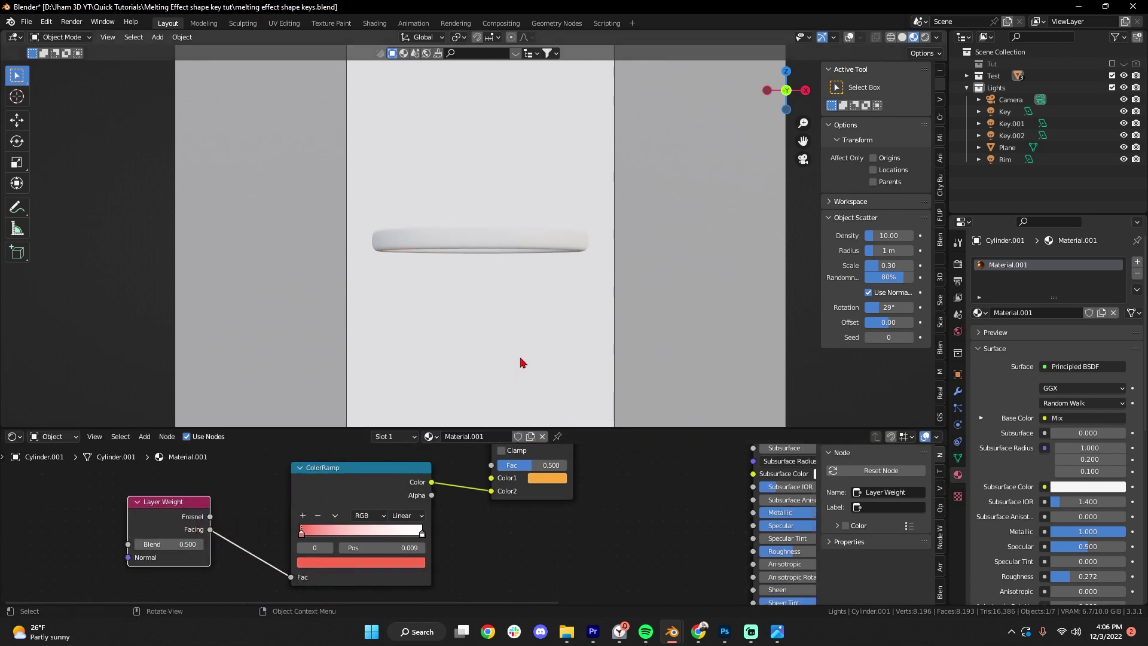
- Set the Mix node's factor to 1.000 and inspect the ring's shading up close and from farther away
scroll(546, 333, up, 2)
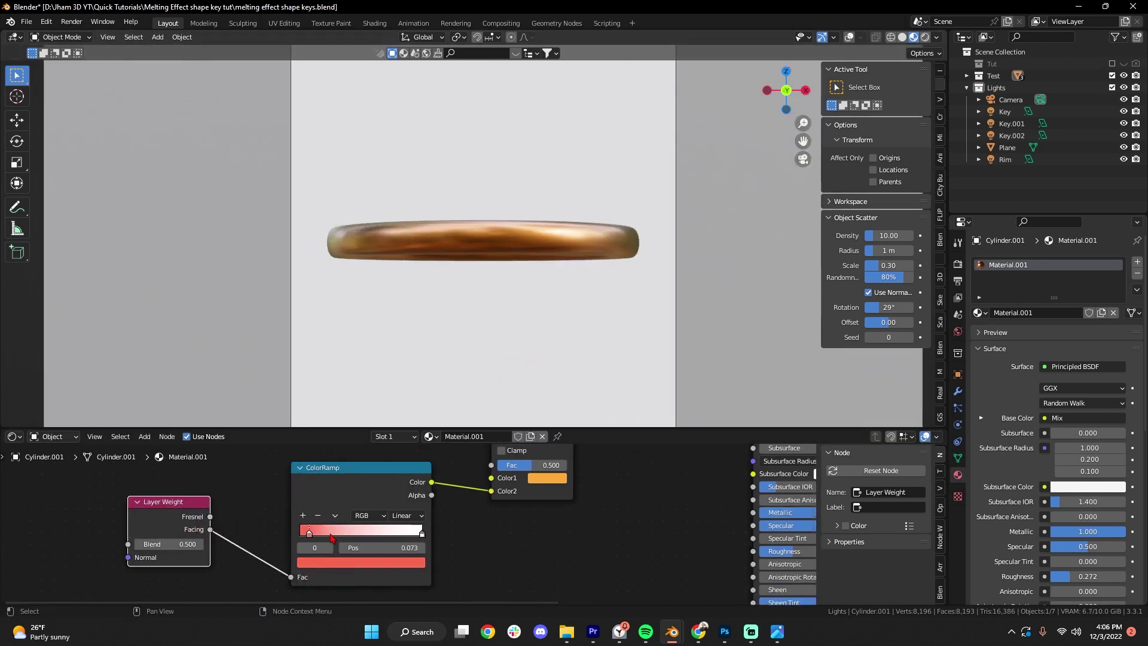
drag(332, 538, 321, 538)
scroll(506, 323, up, 1)
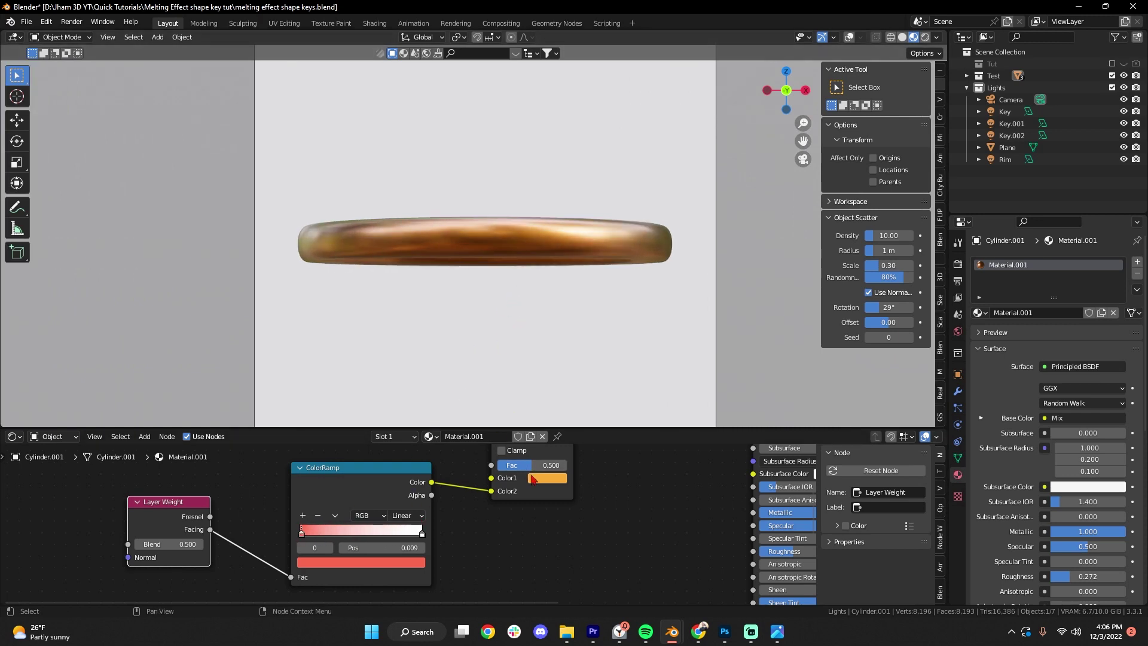
drag(532, 466, 570, 466)
scroll(536, 308, down, 1)
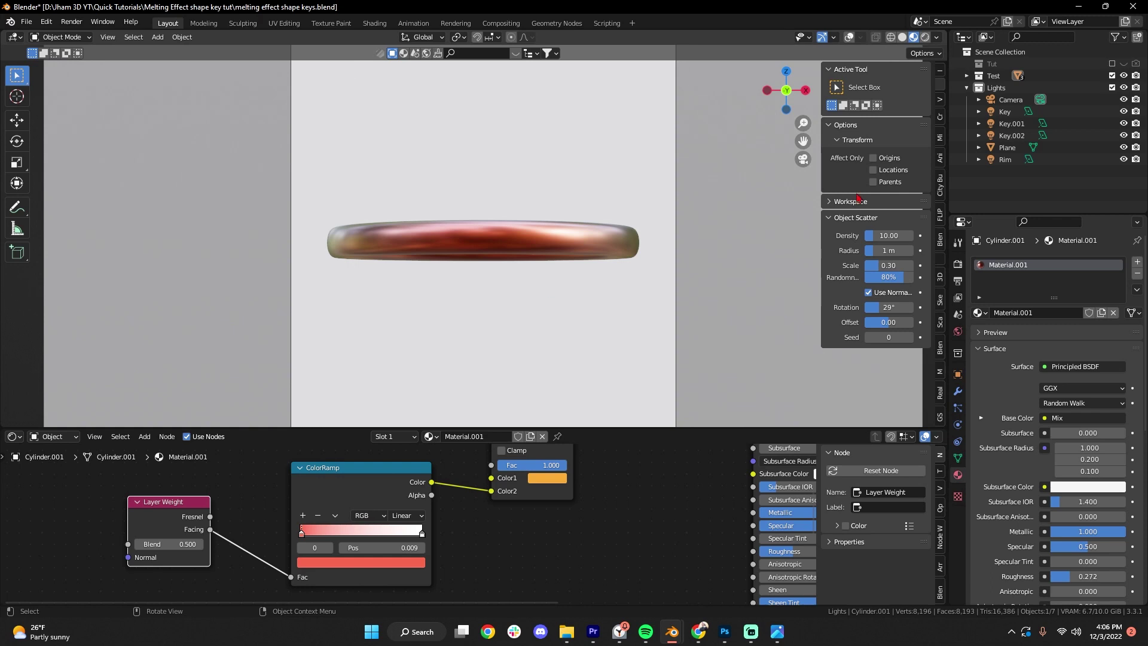
scroll(635, 281, down, 1)
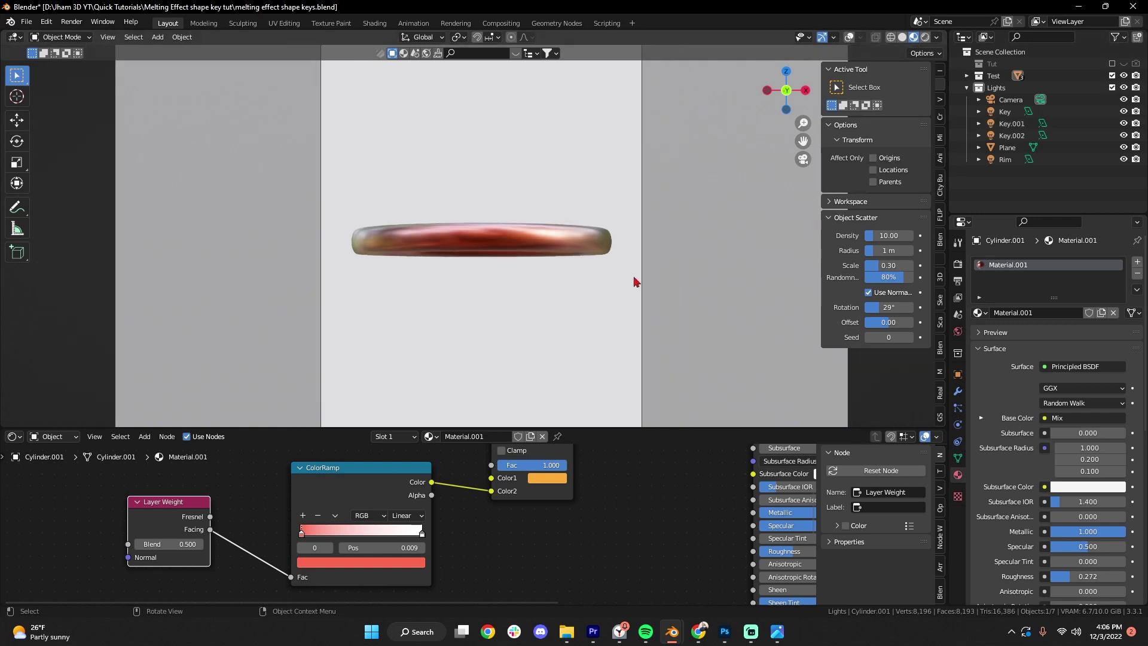
scroll(627, 283, down, 1)
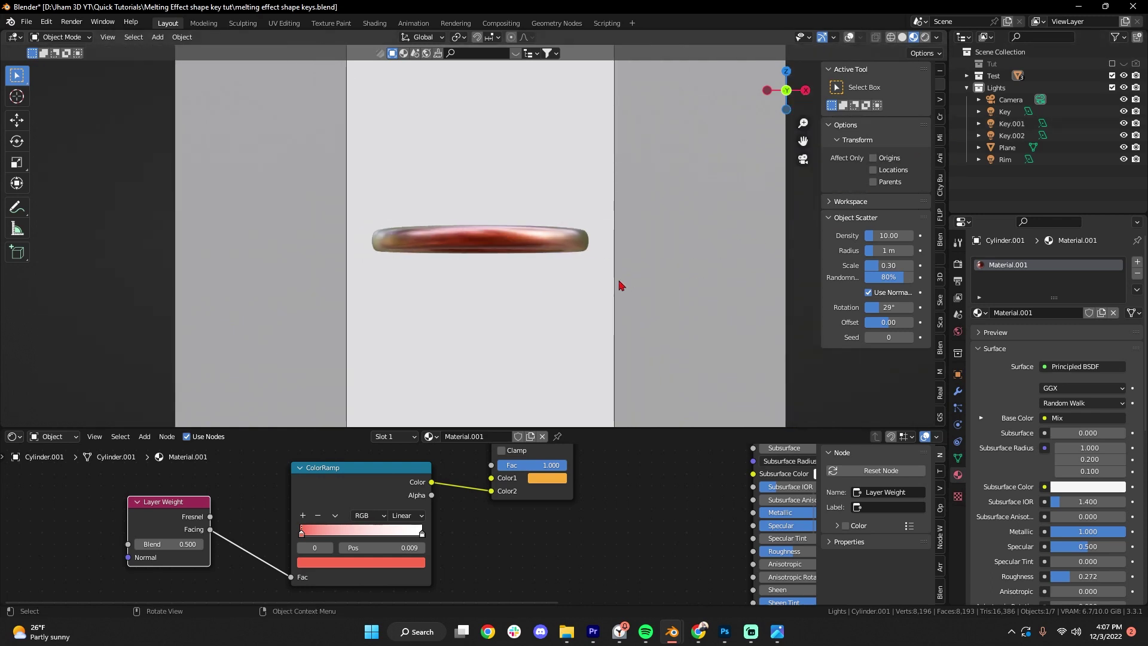
scroll(620, 285, up, 2)
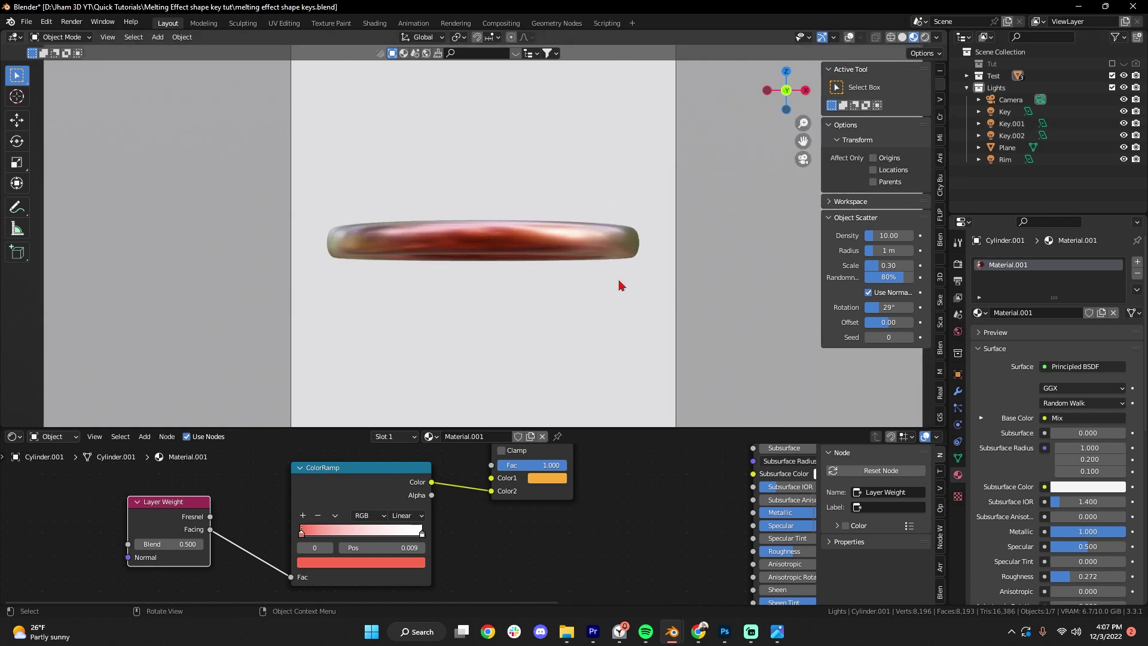
scroll(616, 287, up, 2)
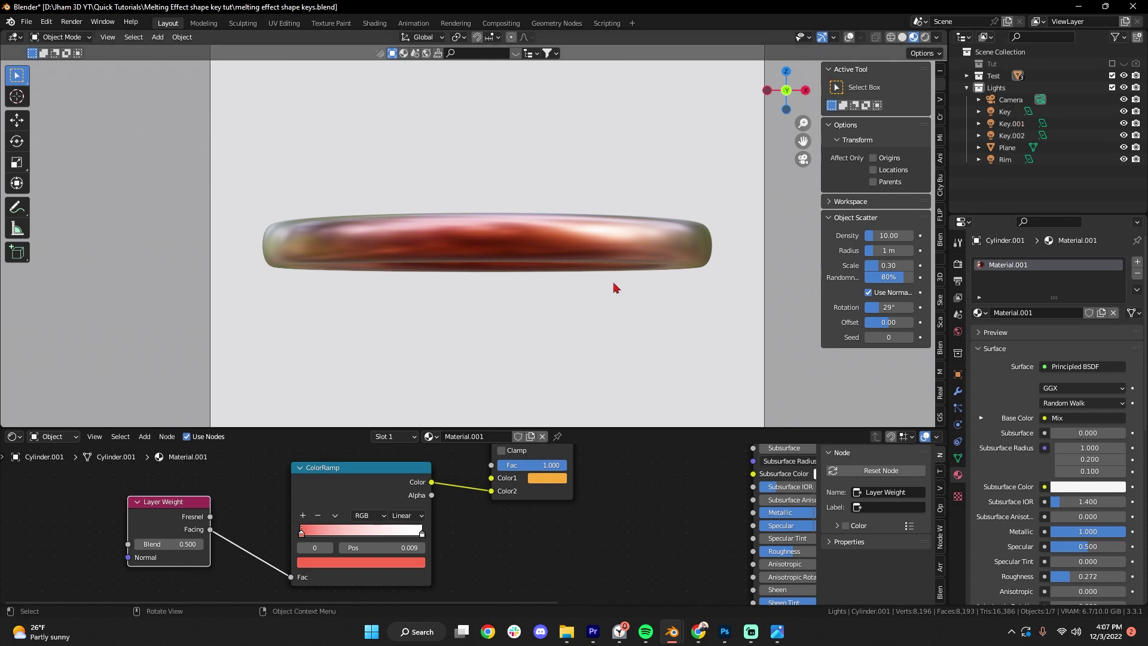
- Copy the gold from the Mix node's Color1 into the ColorRamp's second stop
scroll(538, 509, down, 2)
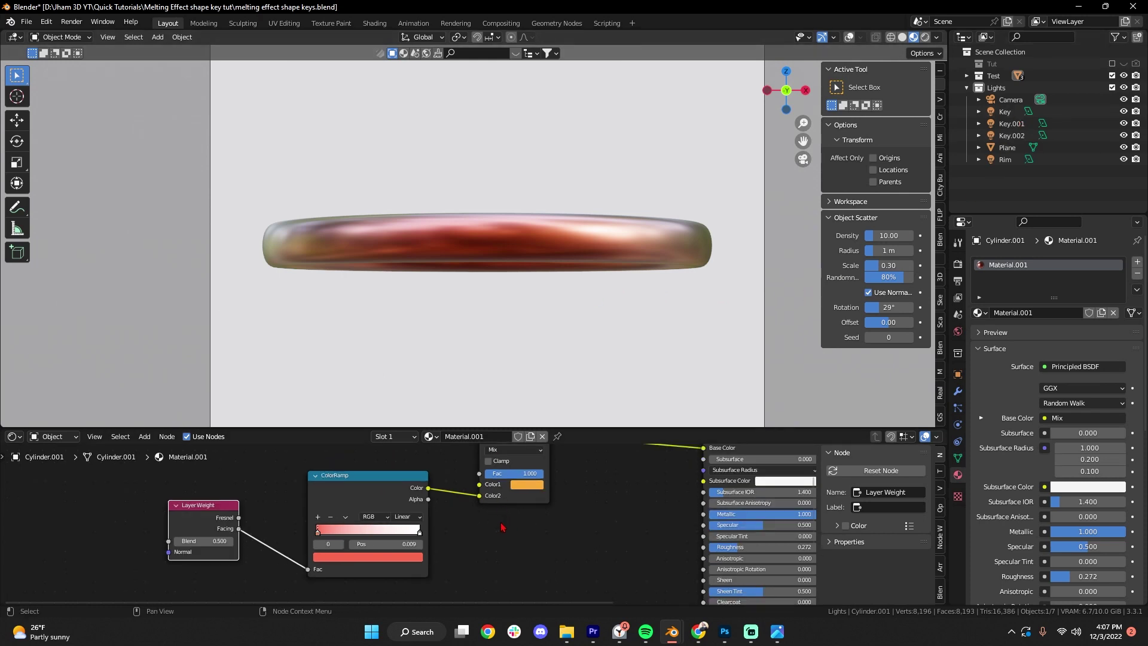
middle_drag(498, 537, 499, 547)
scroll(515, 474, up, 3)
drag(349, 534, 351, 542)
middle_drag(352, 543, 333, 524)
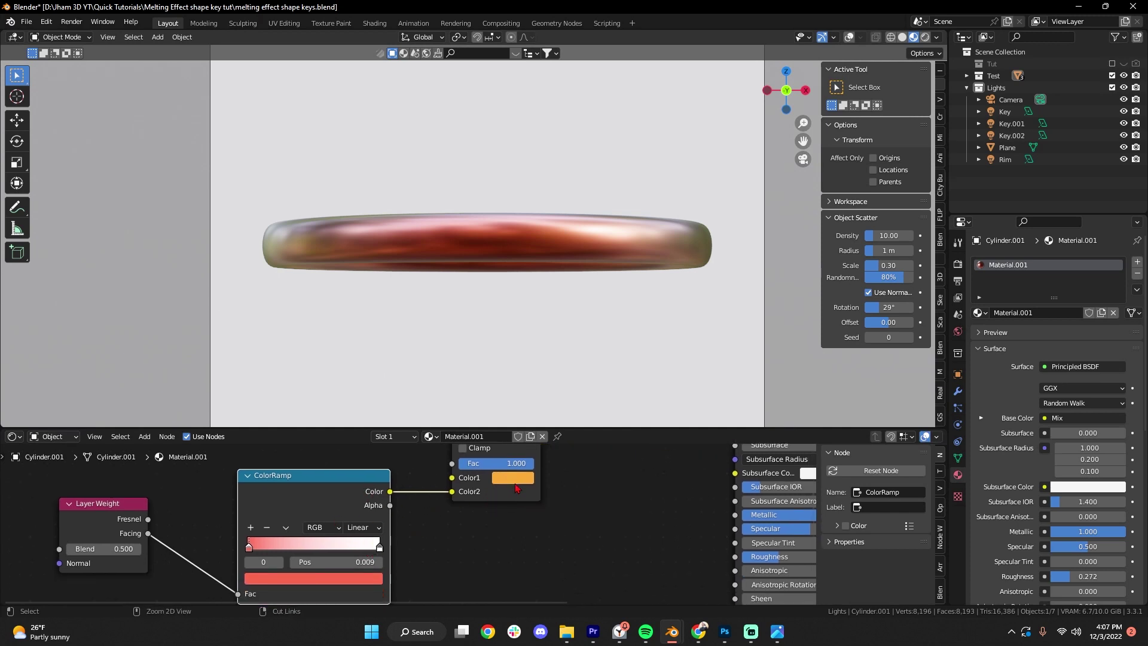
key(ctrl+shift+z)
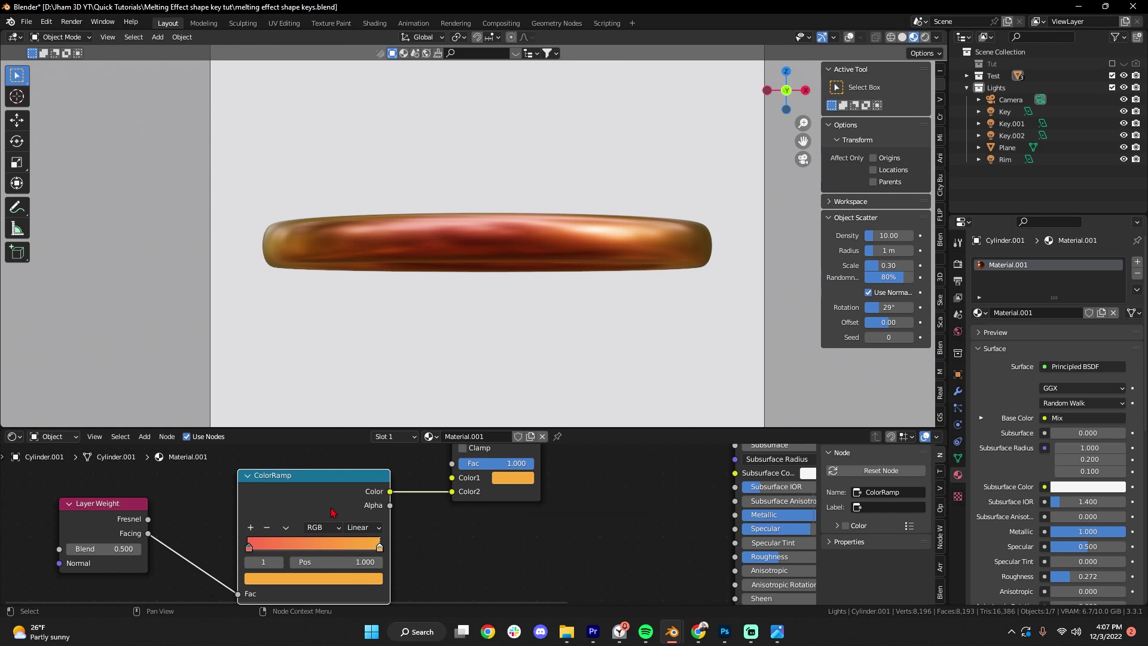
- Reposition the Layer Weight and Mix nodes to tidy the material's node layout
drag(104, 519, 119, 544)
scroll(562, 330, down, 4)
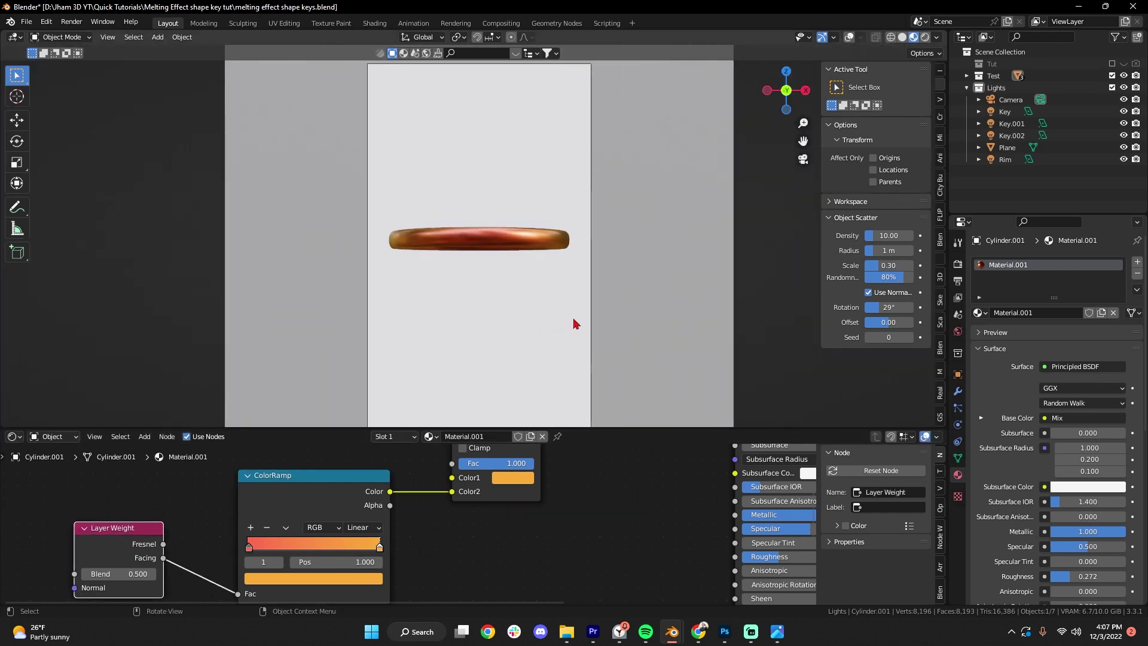
middle_drag(572, 473, 542, 533)
click(501, 485)
middle_drag(524, 474, 512, 485)
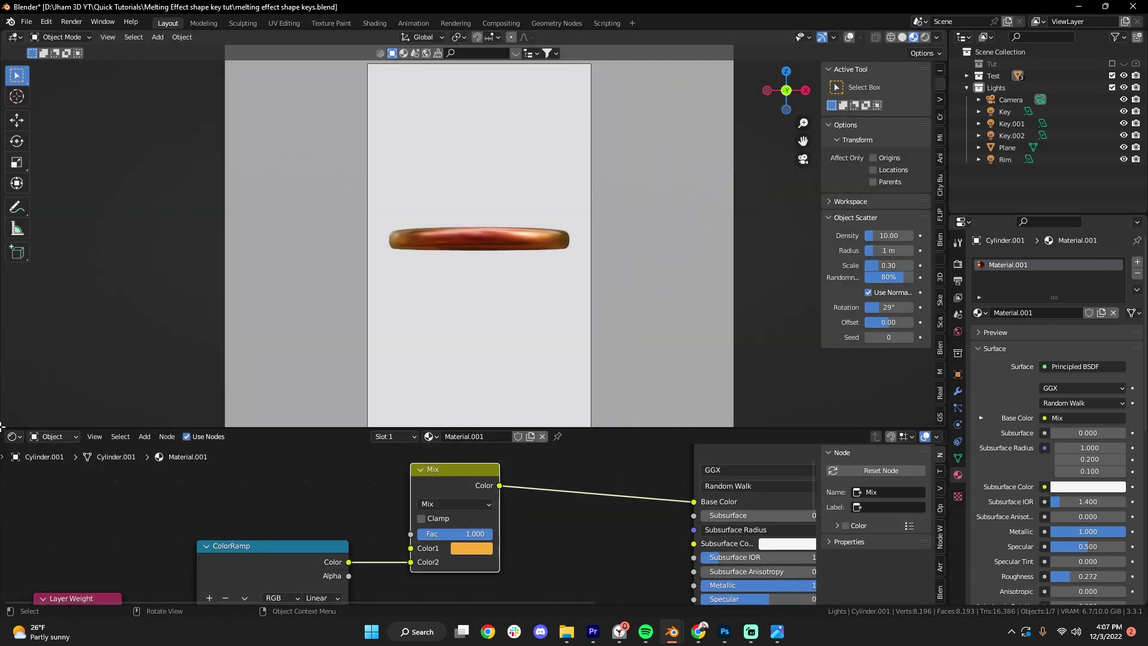
- Split off a new area between the 3D viewport and the shader editor, and make it a Timeline showing all keyframes
drag(2, 426, 39, 384)
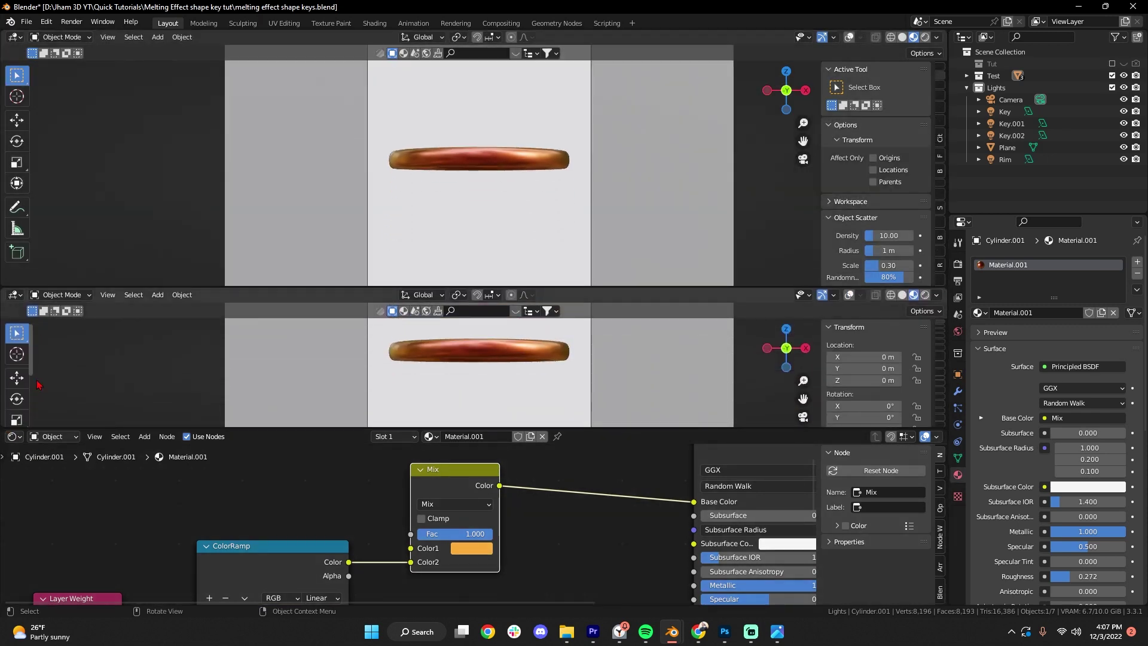
drag(51, 428, 50, 486)
click(13, 295)
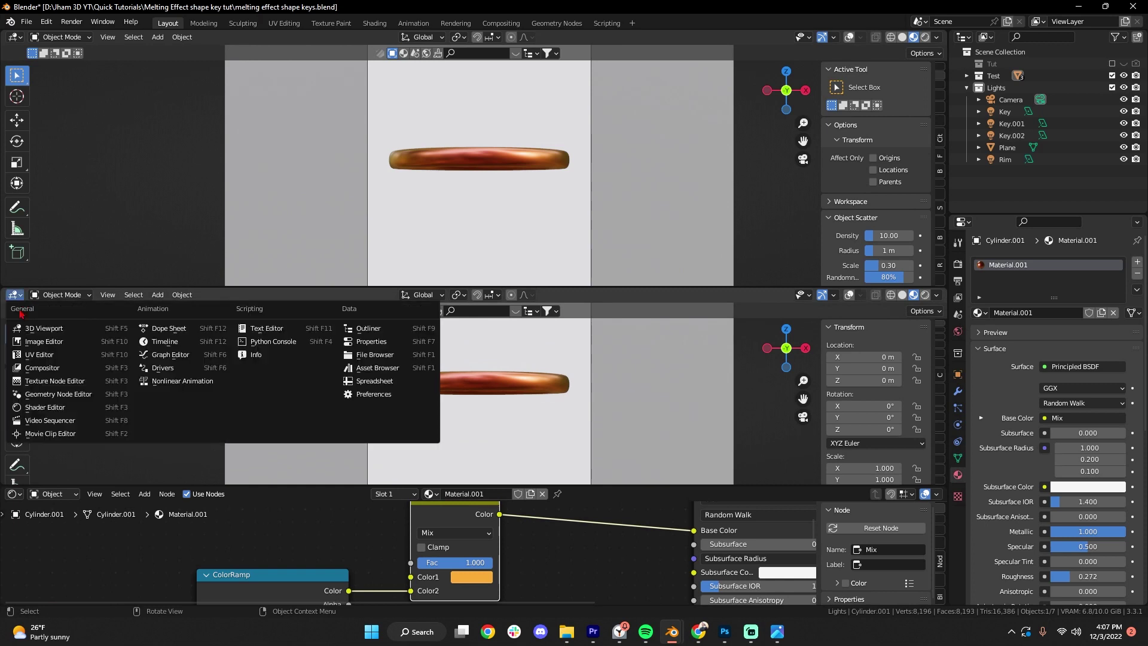
click(164, 342)
key(Home)
- Set the Mix node's factor to 0.000 and insert a keyframe for it at frame 1
drag(450, 520, 443, 533)
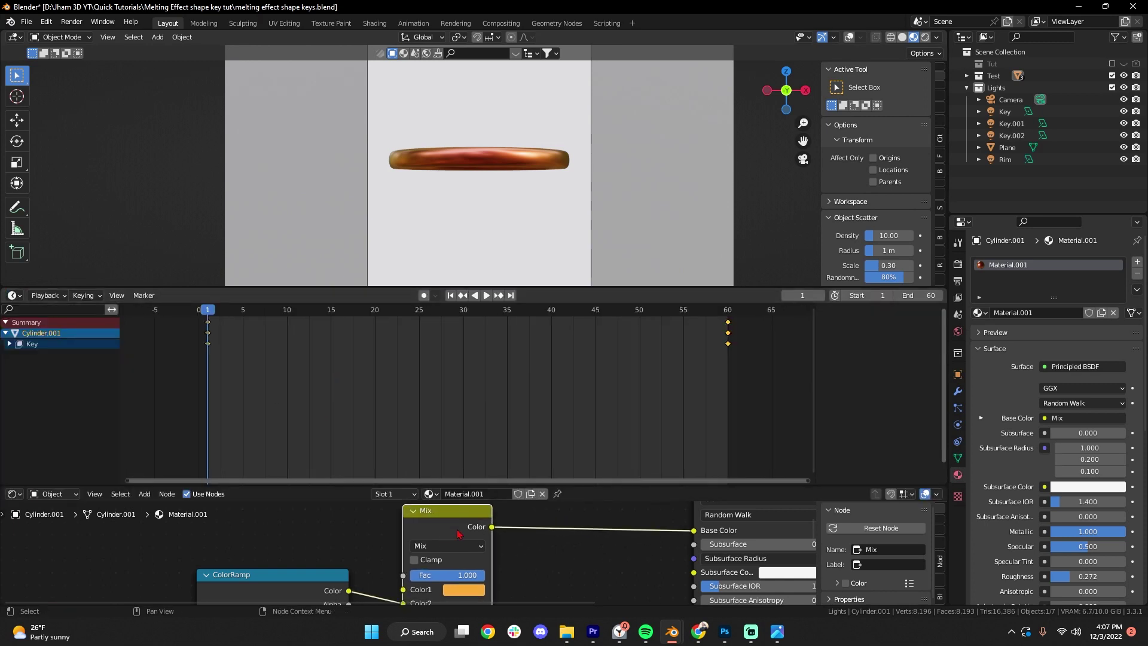
drag(473, 575, 410, 575)
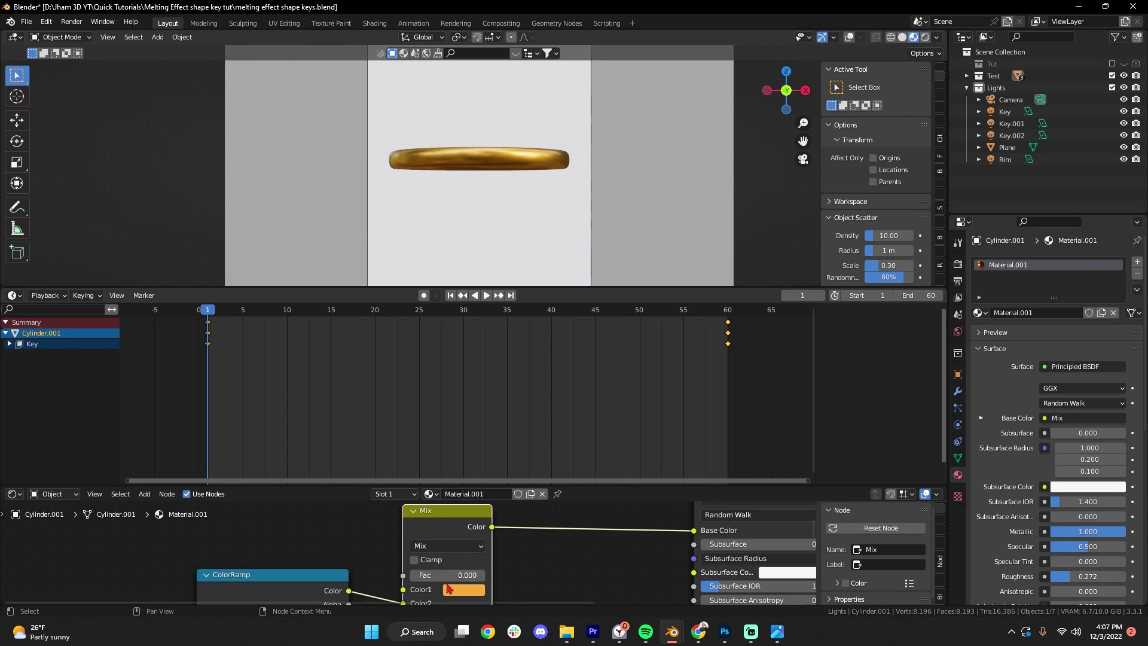
right_click(443, 576)
click(400, 462)
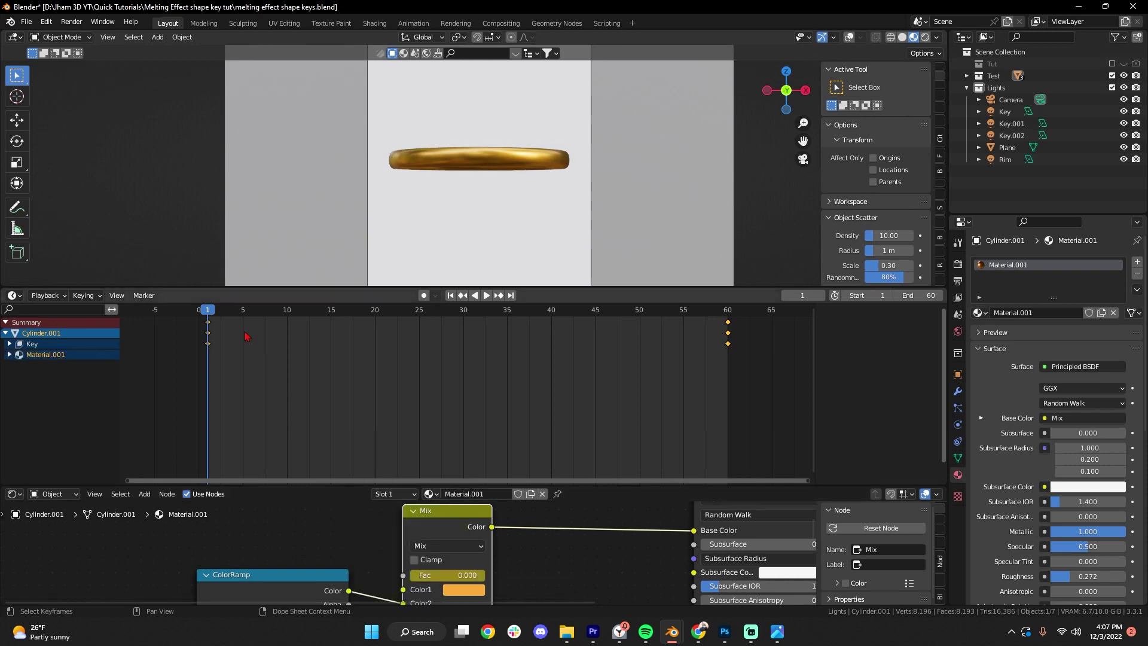
- Go to frame 60, set the Mix node's factor to 1.000 and insert a keyframe for it
drag(225, 318, 727, 317)
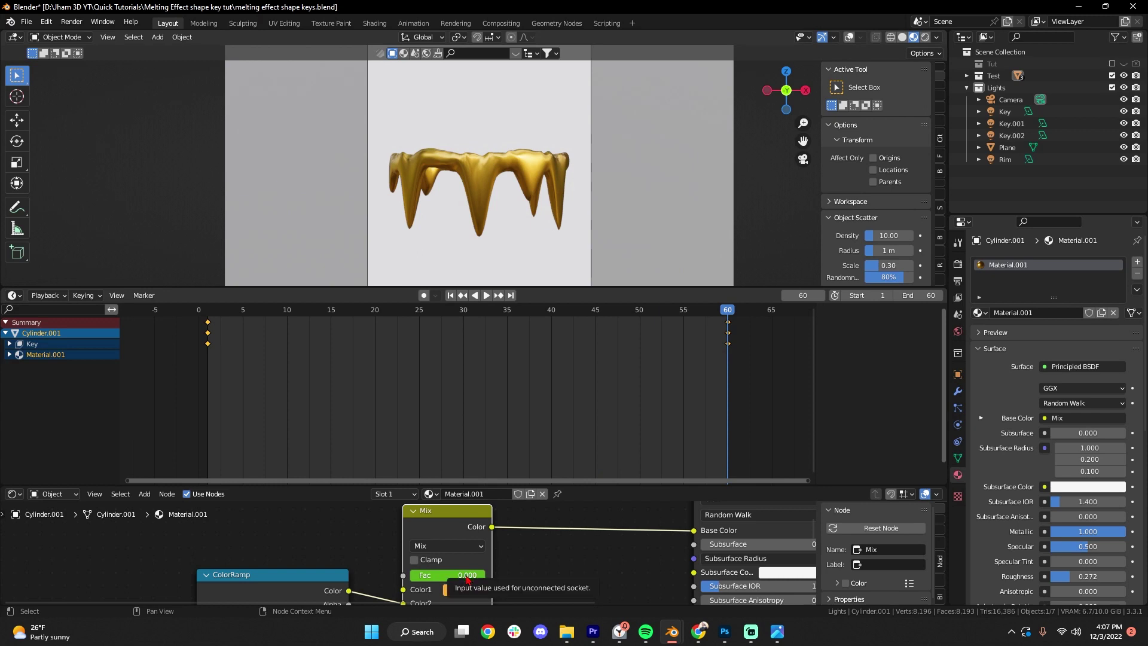
key(Return)
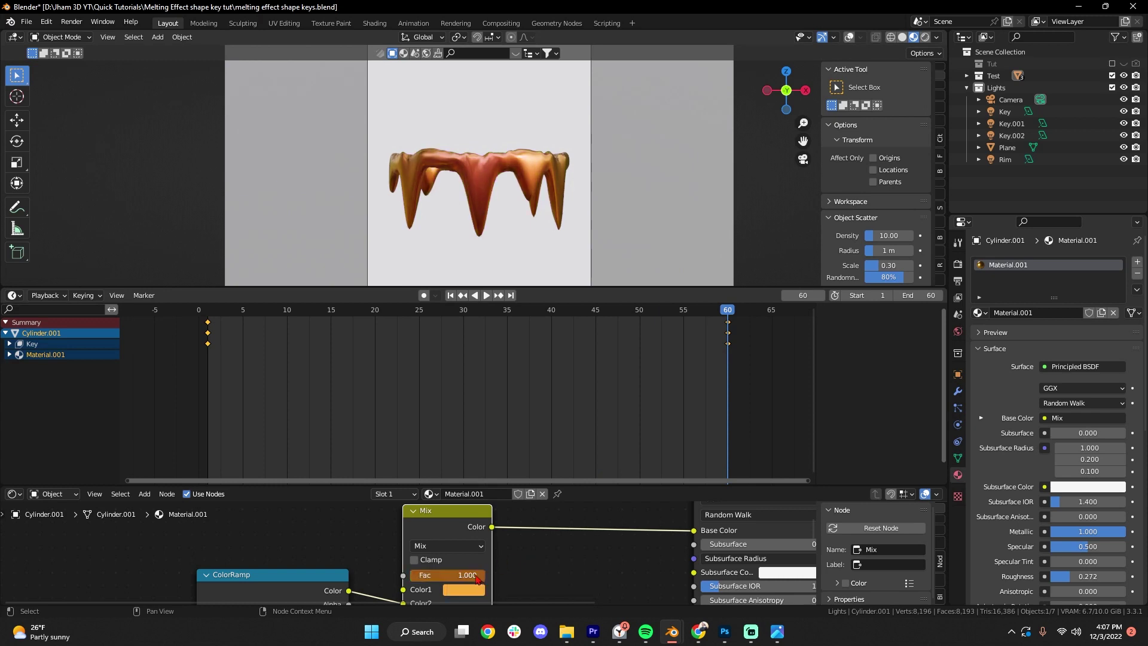
key(i)
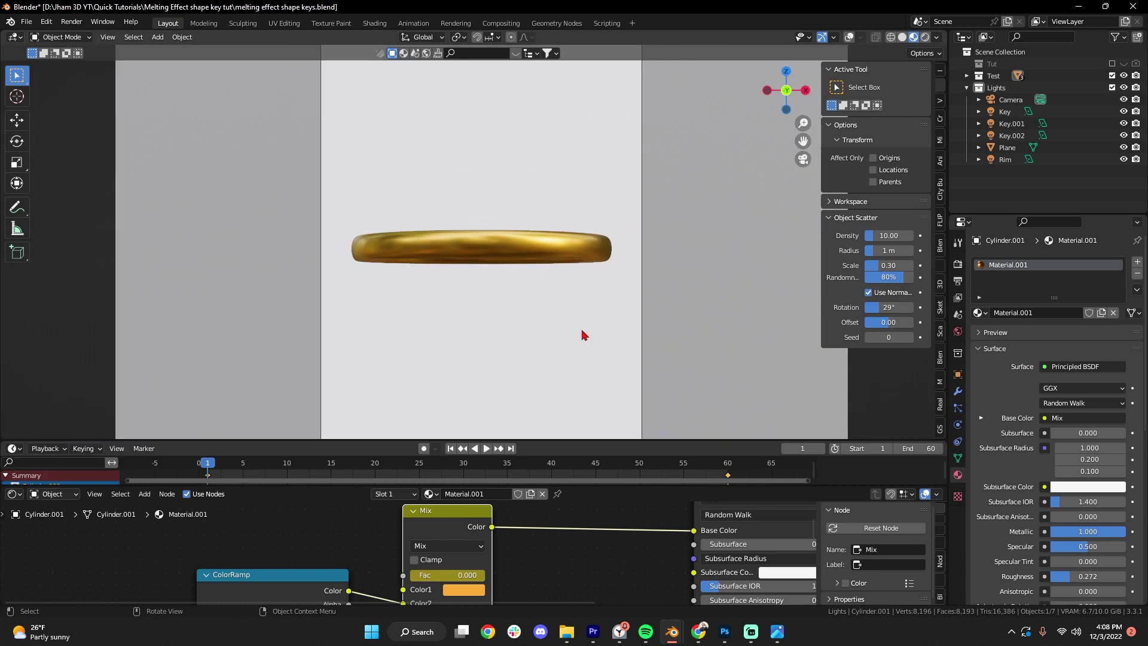
- Play the animation to check the melting together with the color change
scroll(584, 333, down, 2)
key(space)
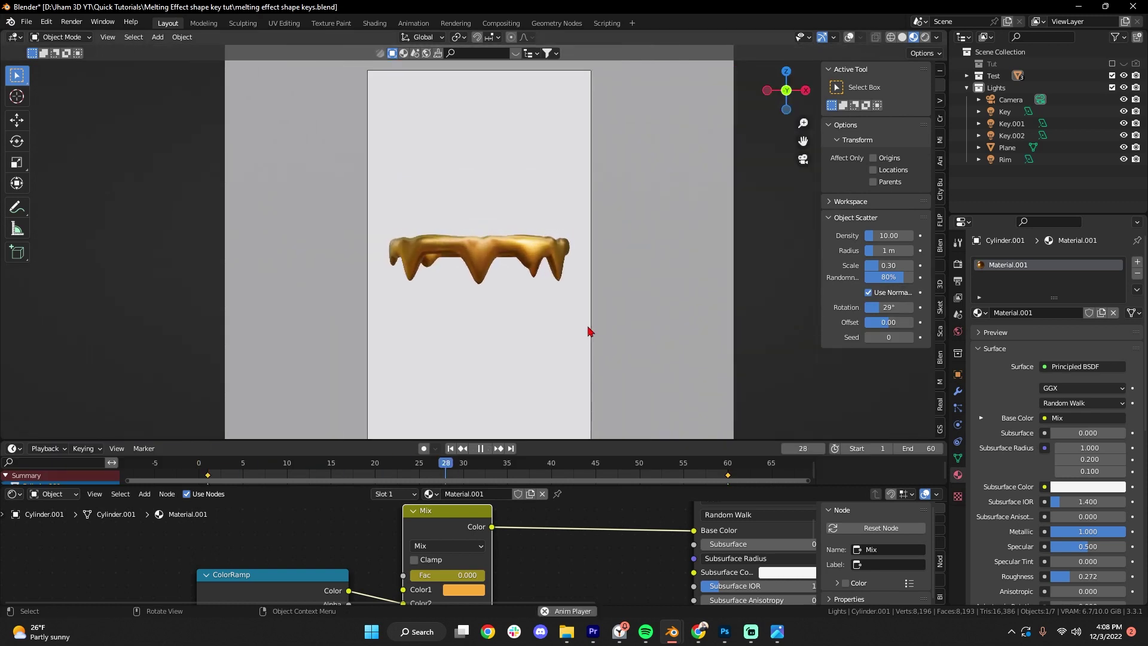